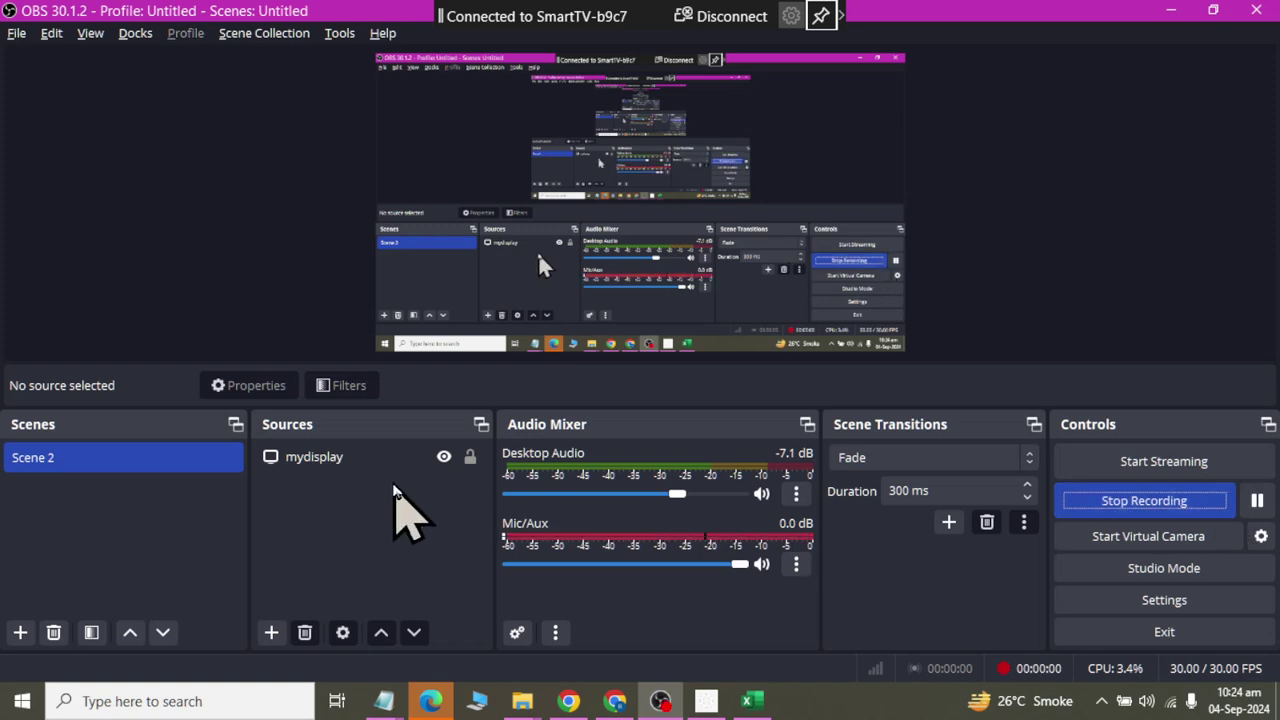
Select the First Name and Last Name entries D4:E11 on the Example 01 sheet
key(alt+Tab)
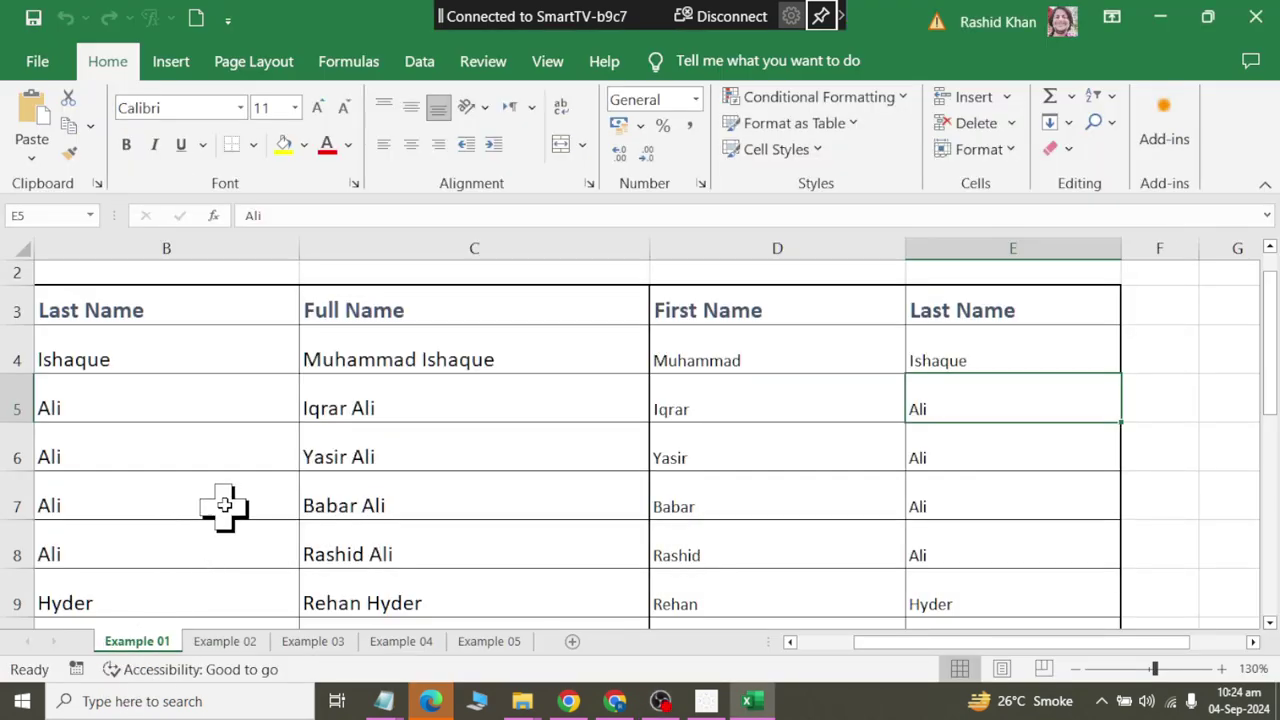
scroll(224, 506, up, 1)
scroll(222, 488, down, 3)
scroll(223, 483, up, 2)
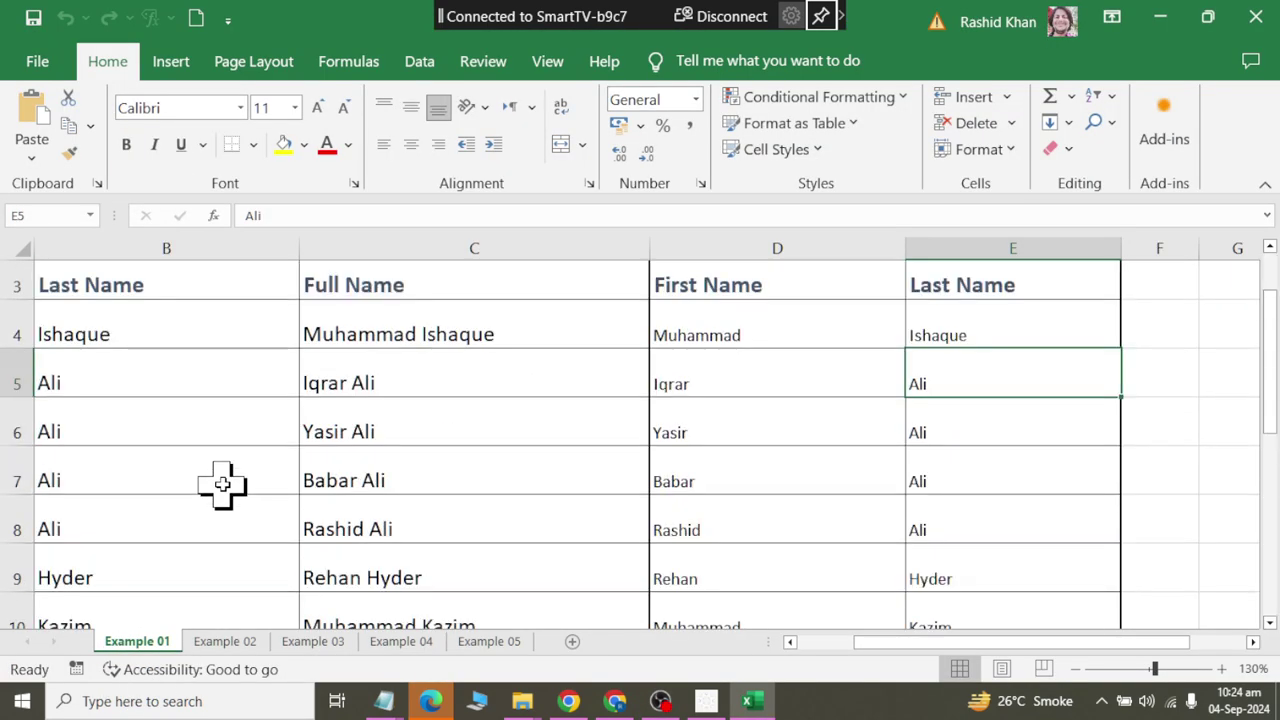
scroll(223, 483, up, 1)
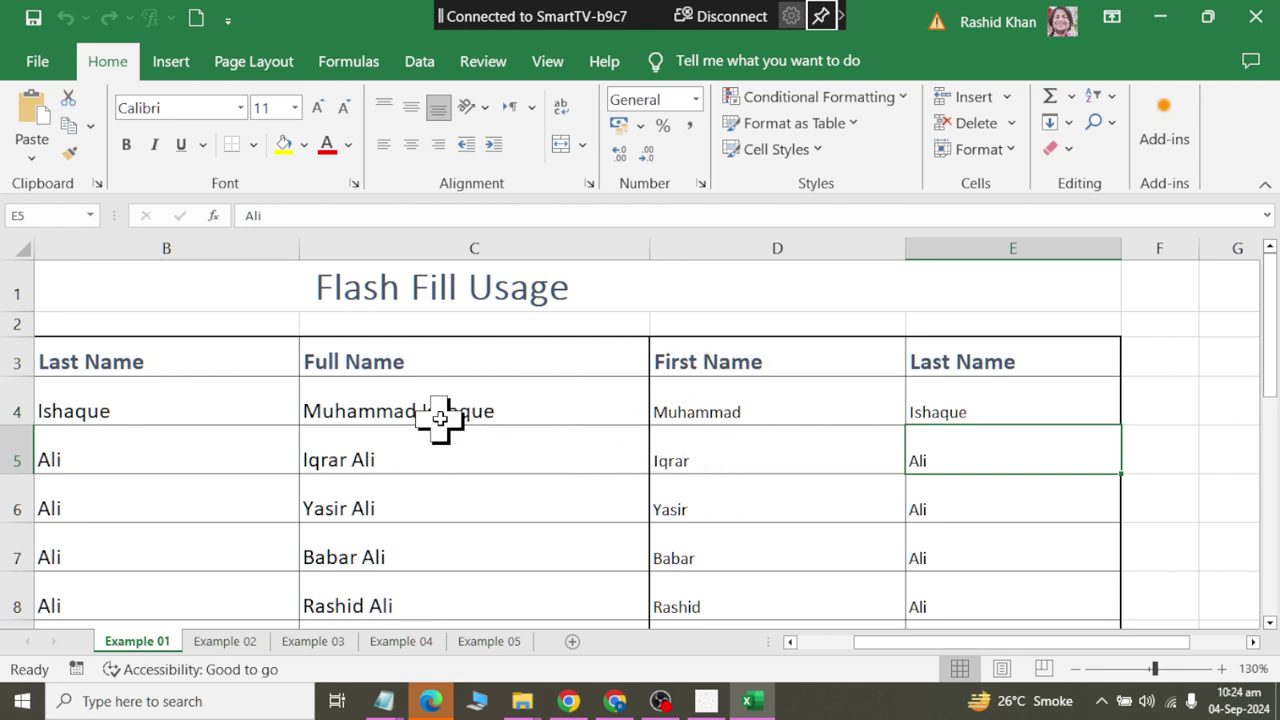
drag(777, 417, 968, 644)
Clear the first and last name entries, then clear the Full Name cells C4:C11
key(Delete)
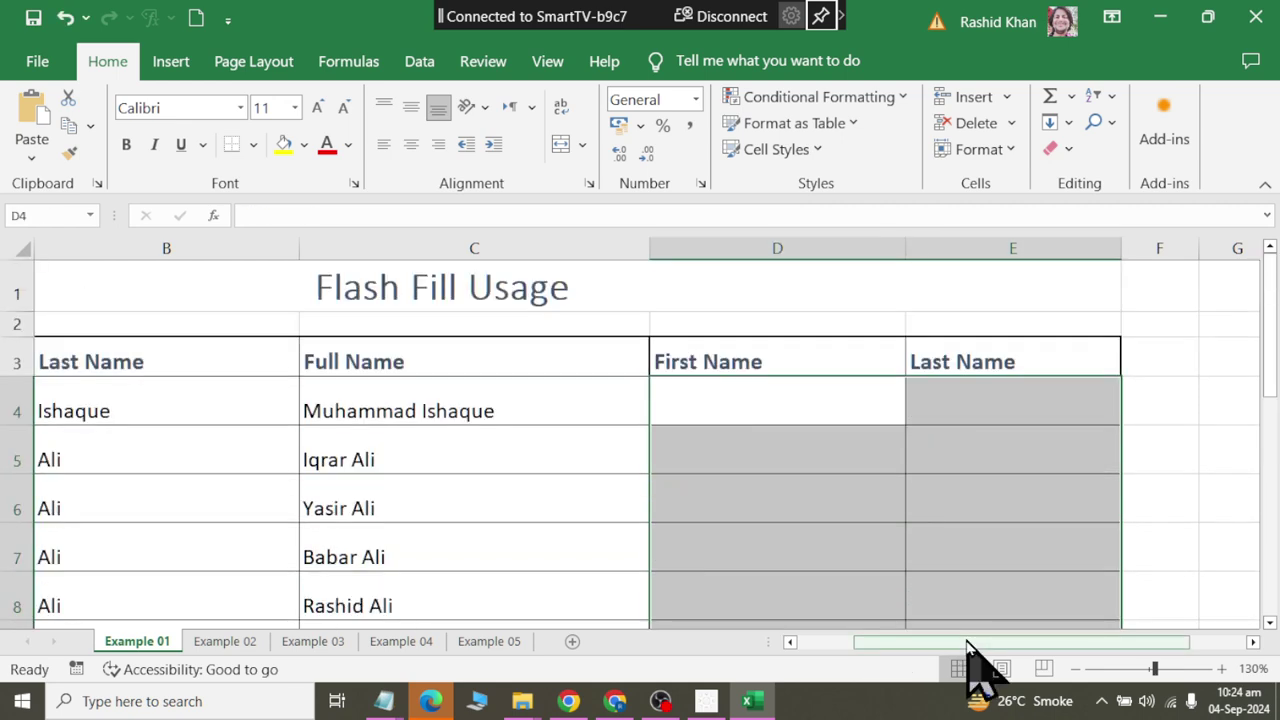
click(708, 510)
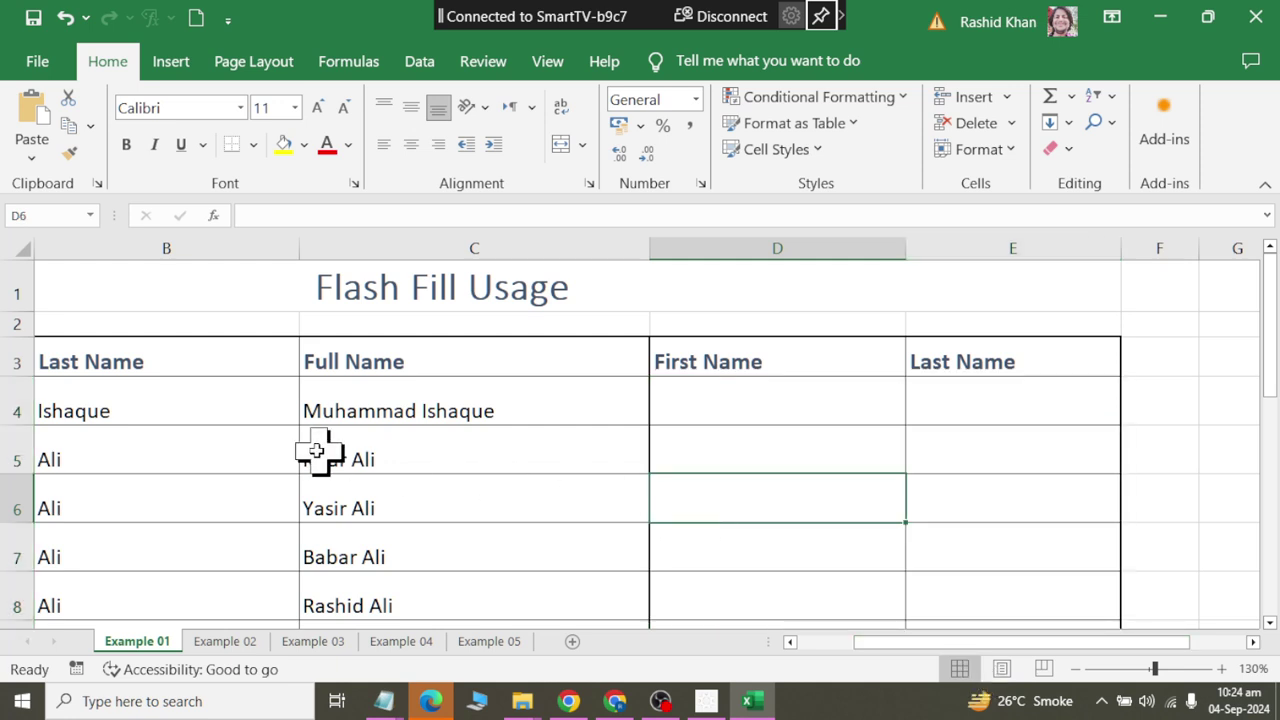
drag(241, 470, 306, 441)
drag(666, 423, 748, 700)
key(Delete)
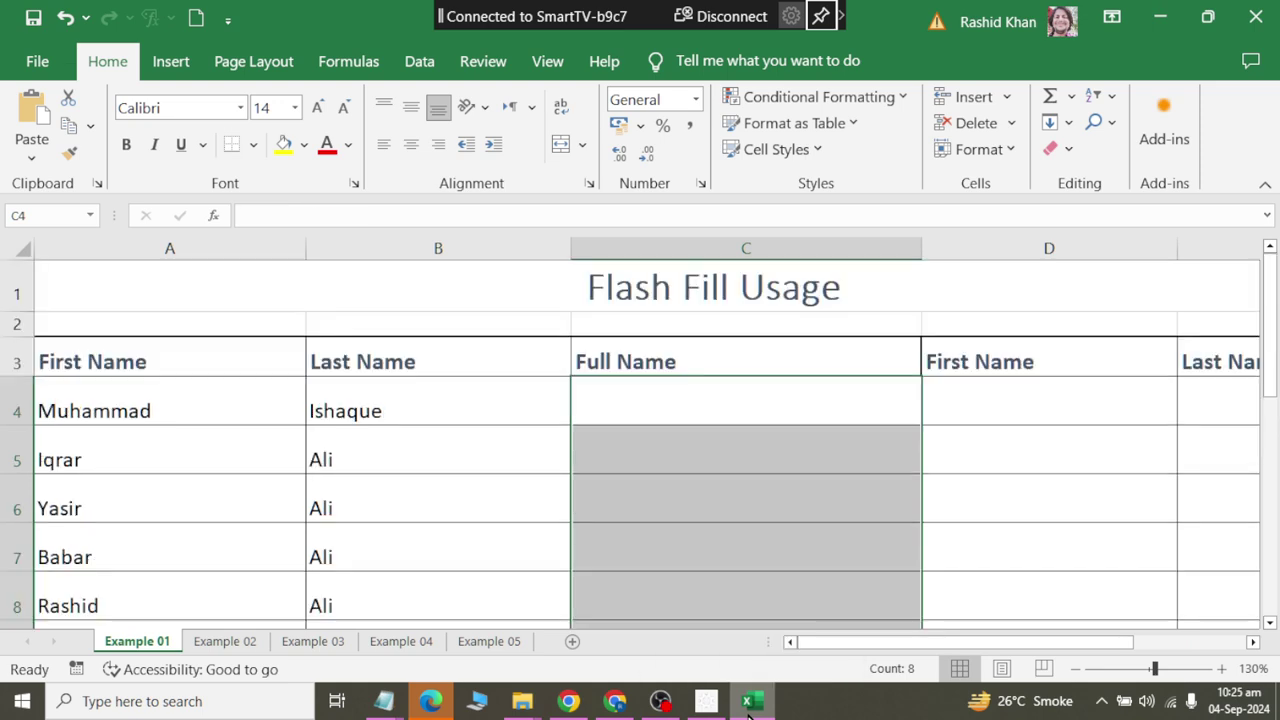
Point out each row's first and last names, ending with C4 selected
click(366, 410)
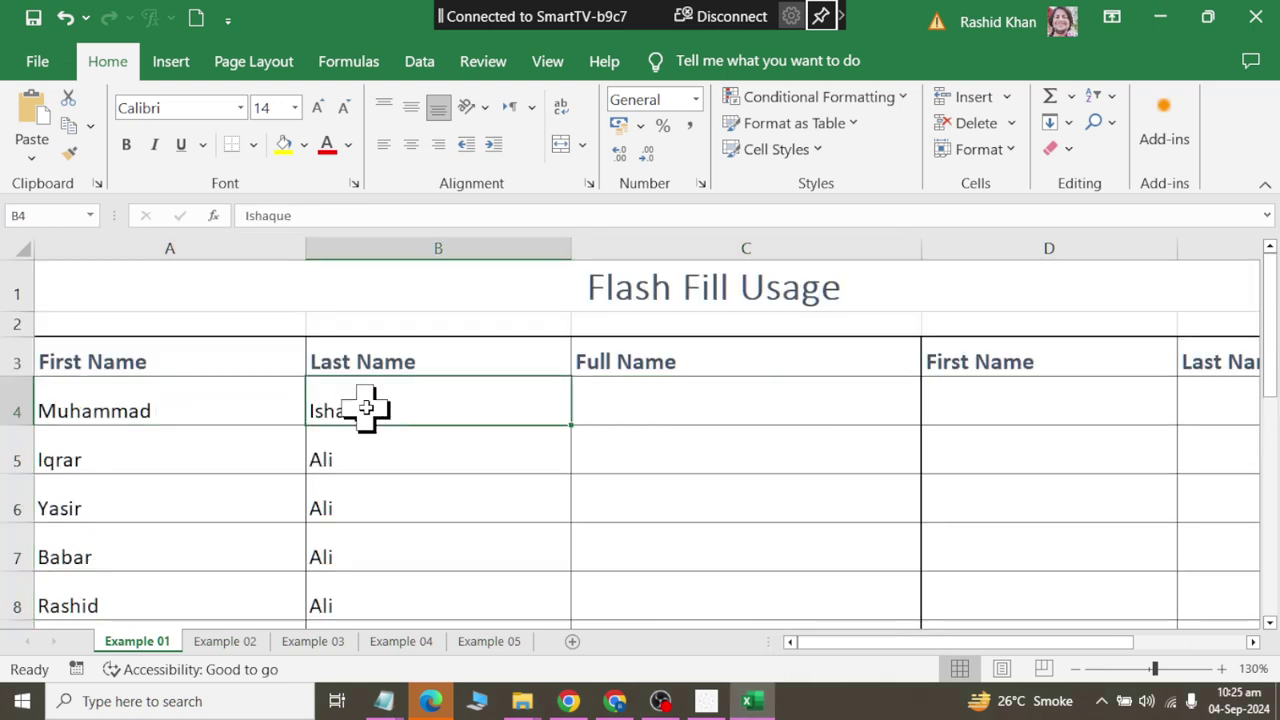
click(145, 418)
click(112, 462)
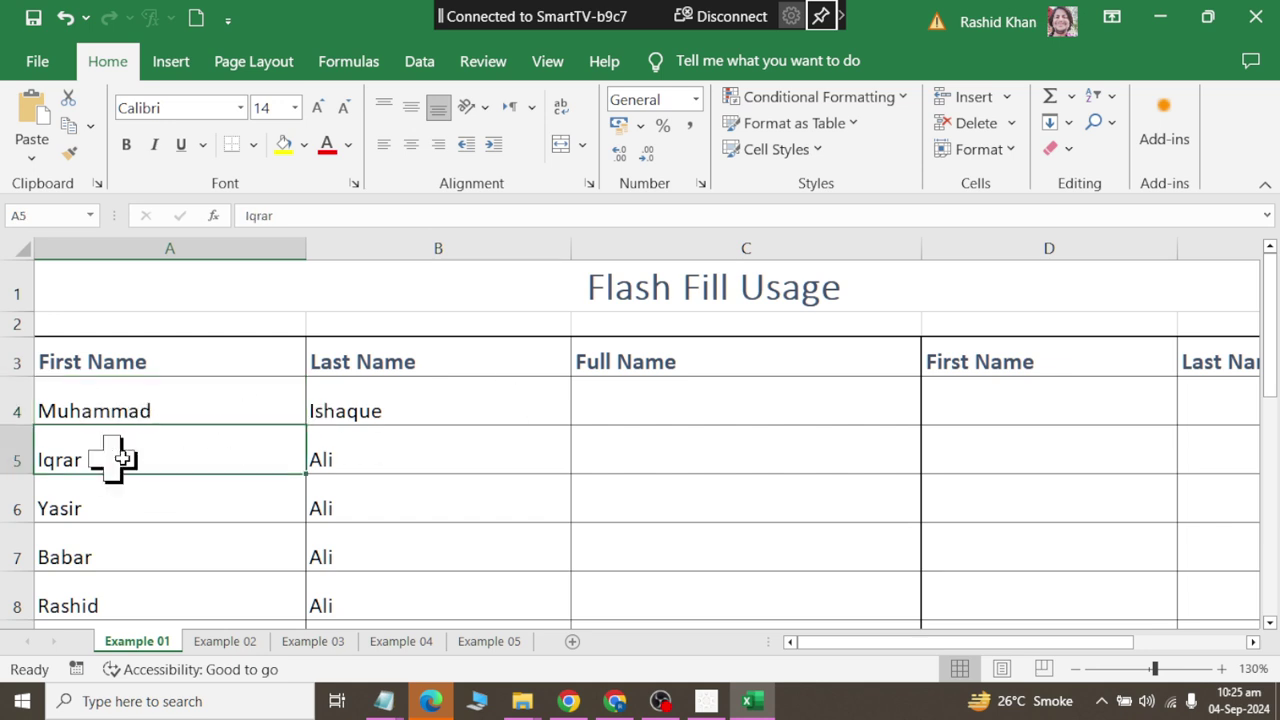
click(381, 460)
click(170, 500)
click(356, 512)
click(139, 584)
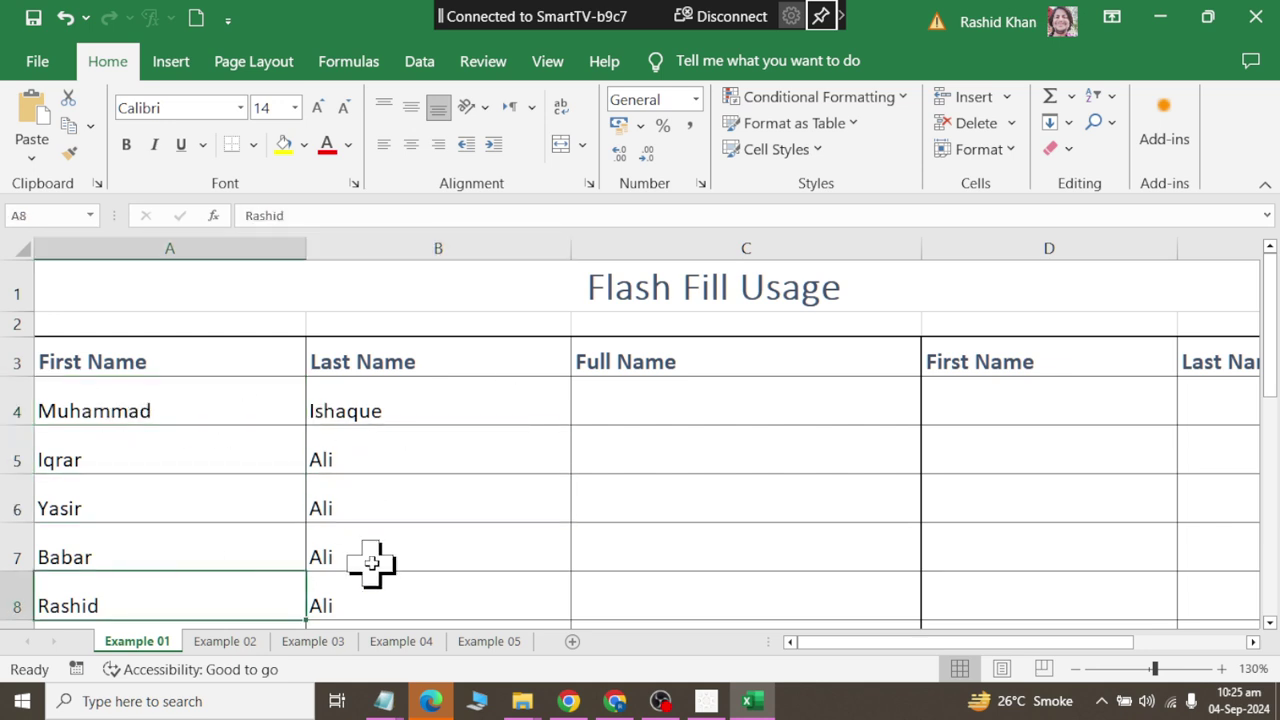
click(372, 563)
click(125, 608)
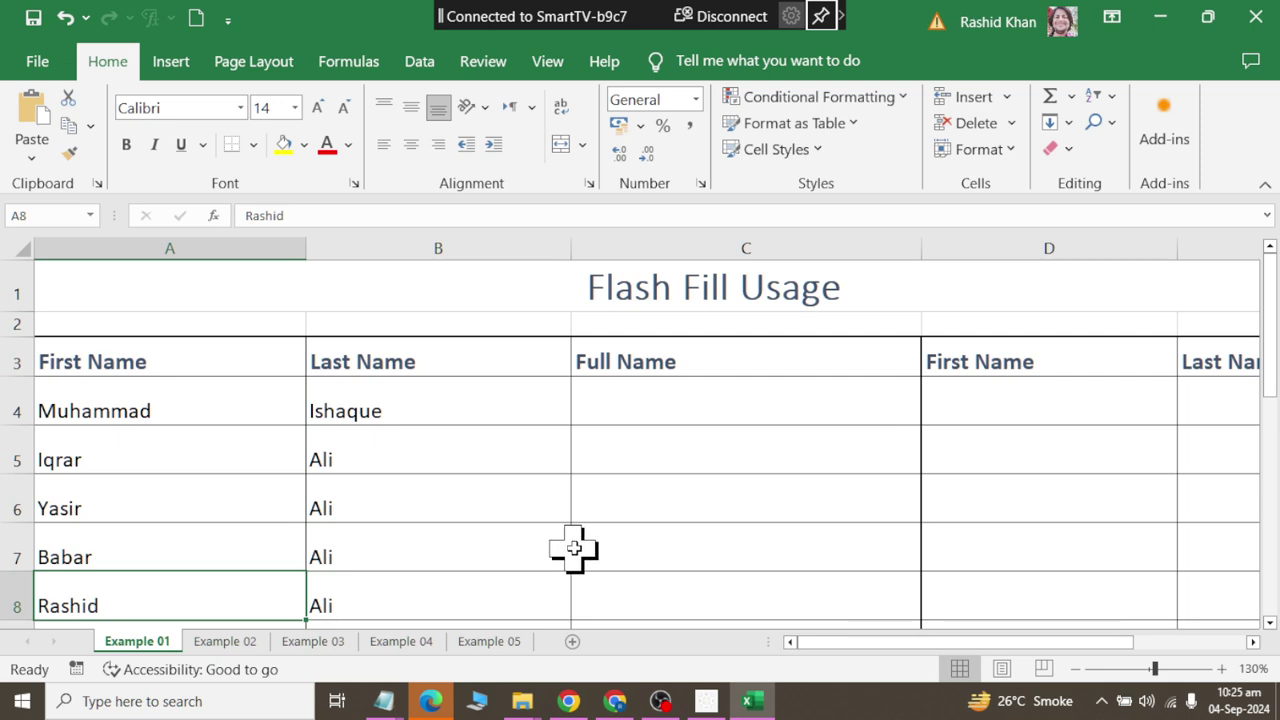
click(679, 390)
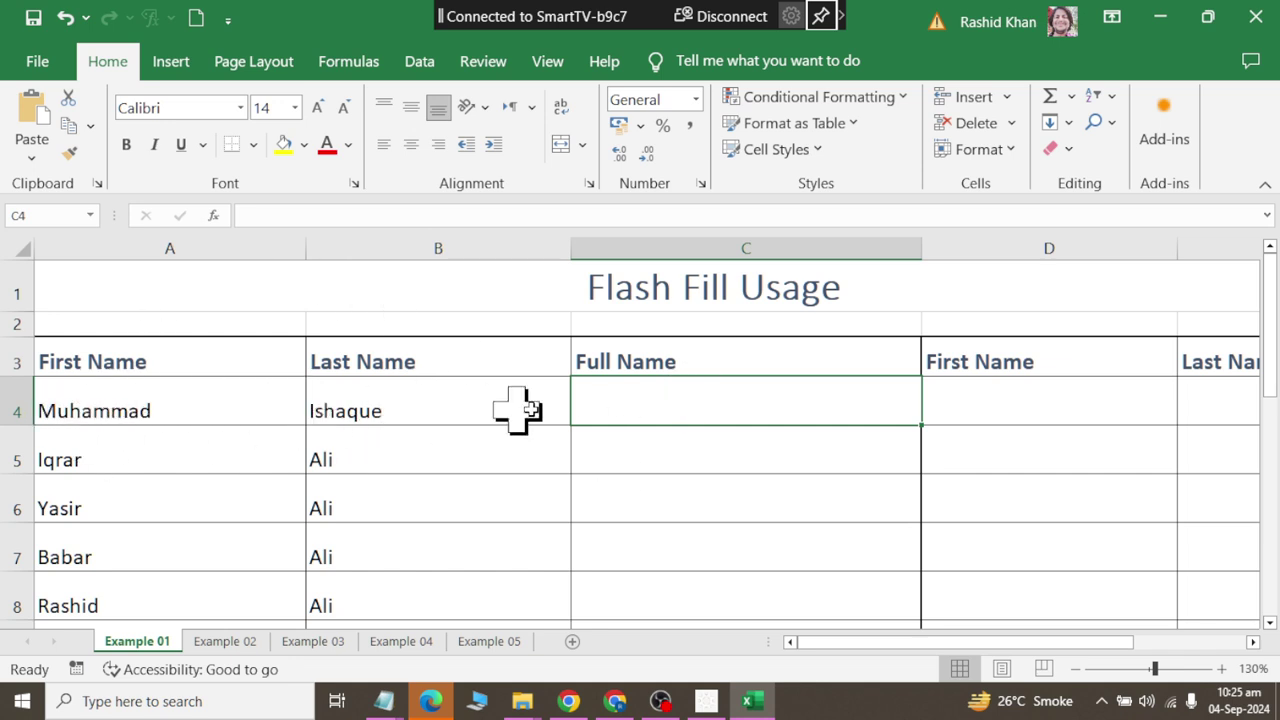
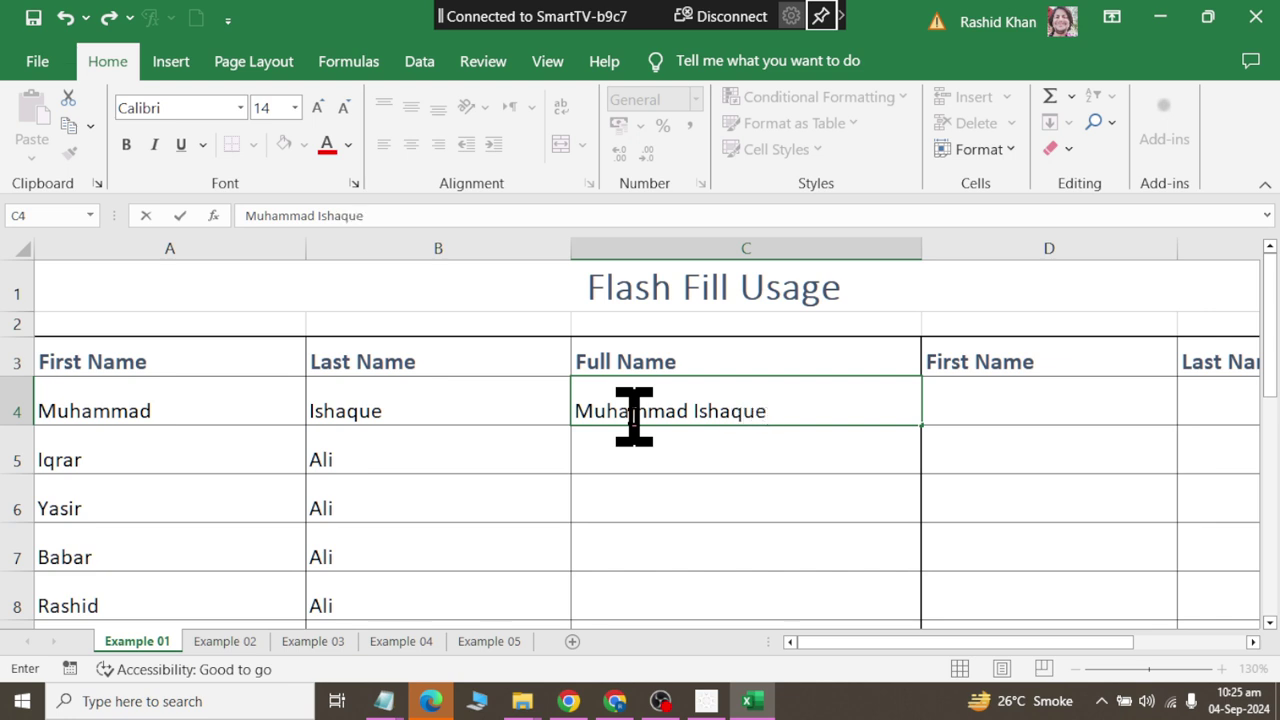
key(Return)
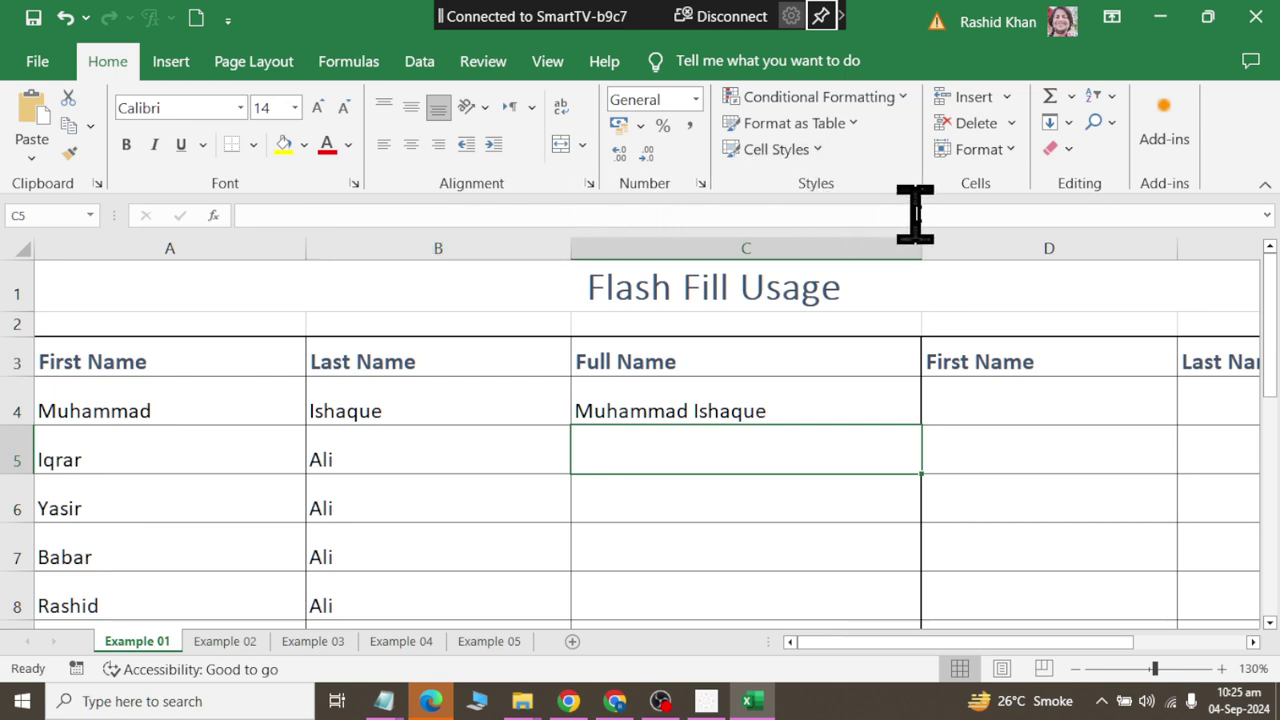
Look through the Formulas tab's error checking options, then move to the Data tab
click(350, 64)
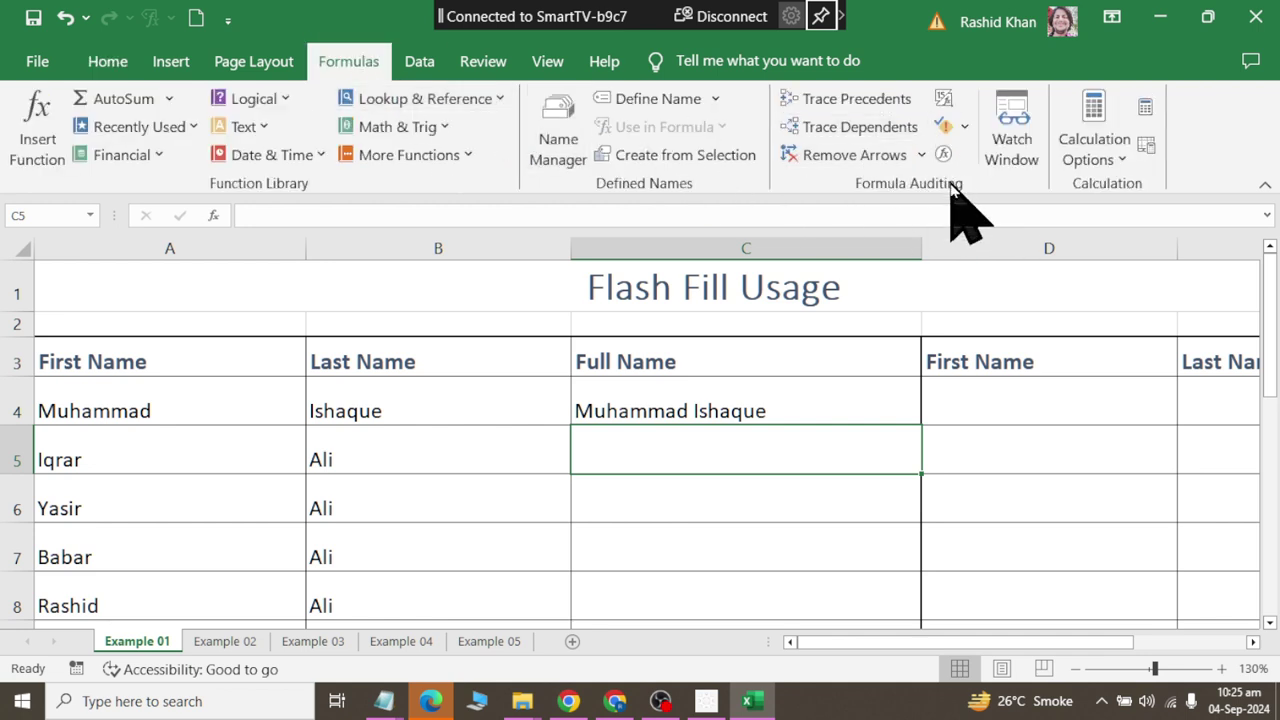
click(970, 132)
click(970, 132)
click(421, 63)
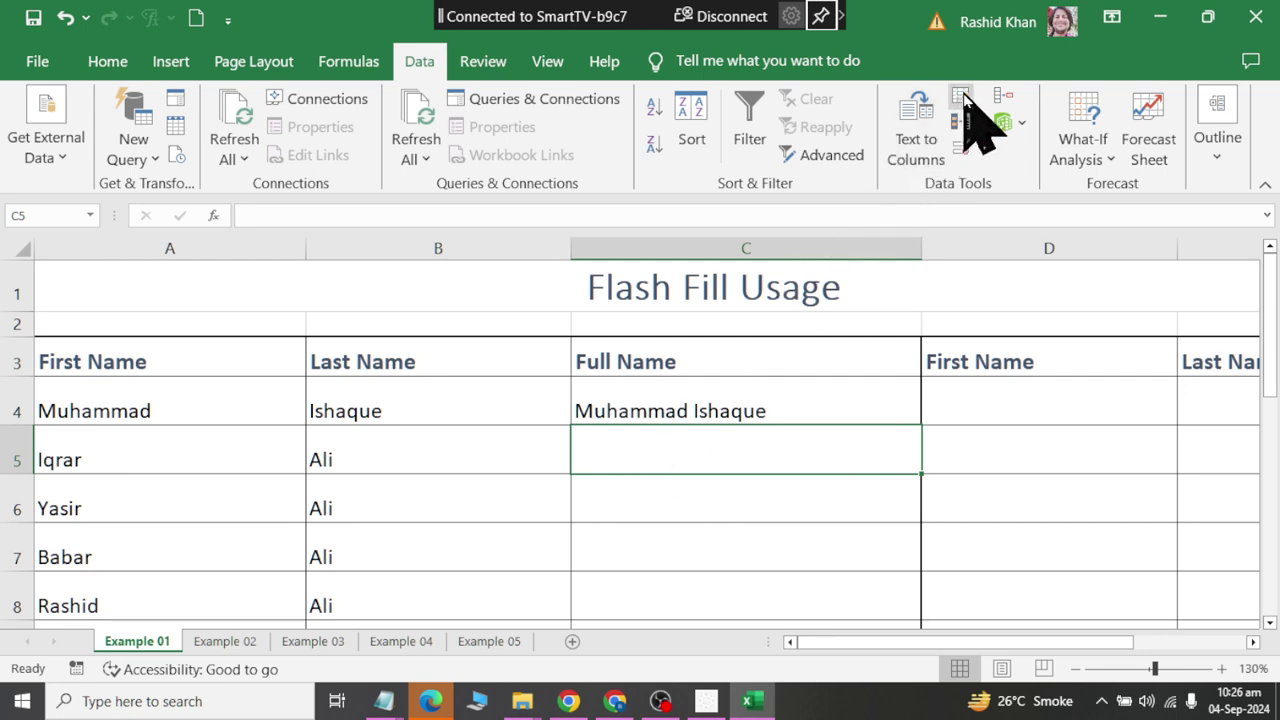
Try Flash Fill on C5:C11, dismiss the no-pattern message, and select C5
mouse_move(699, 440)
mouse_down()
mouse_move(725, 446)
mouse_move(729, 514)
mouse_up()
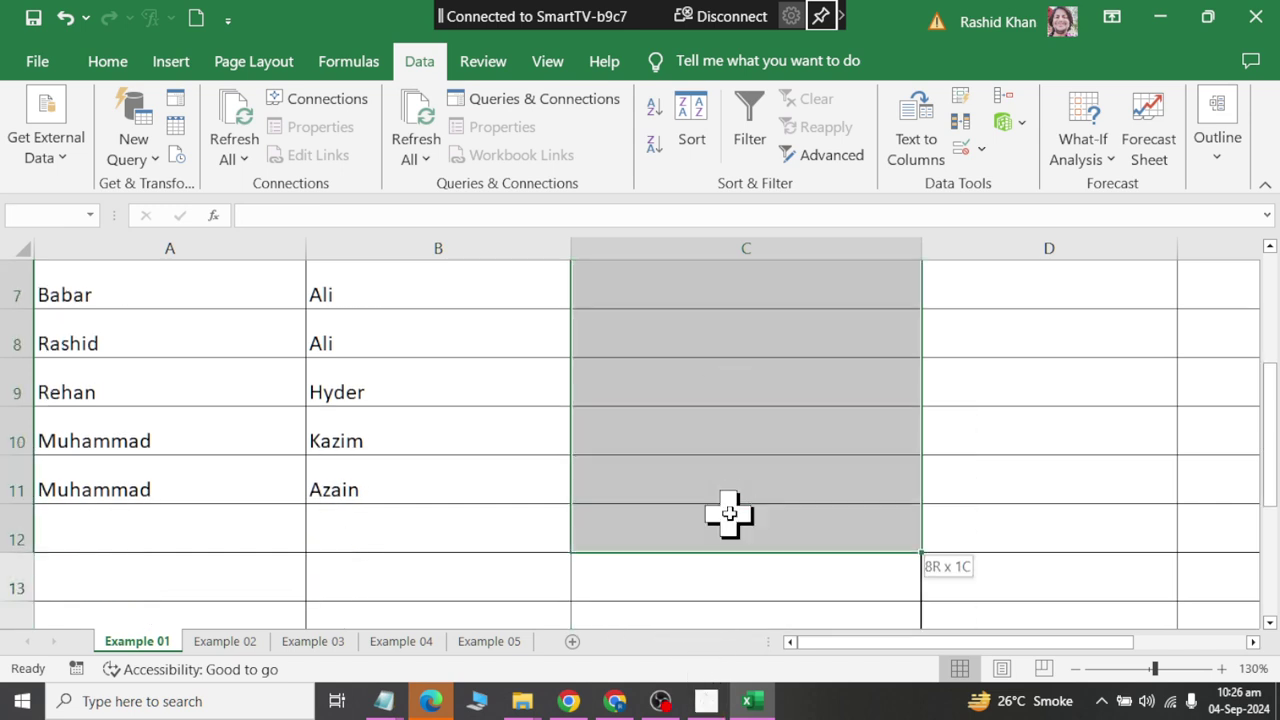
click(729, 514)
scroll(718, 446, up, 2)
drag(700, 420, 691, 532)
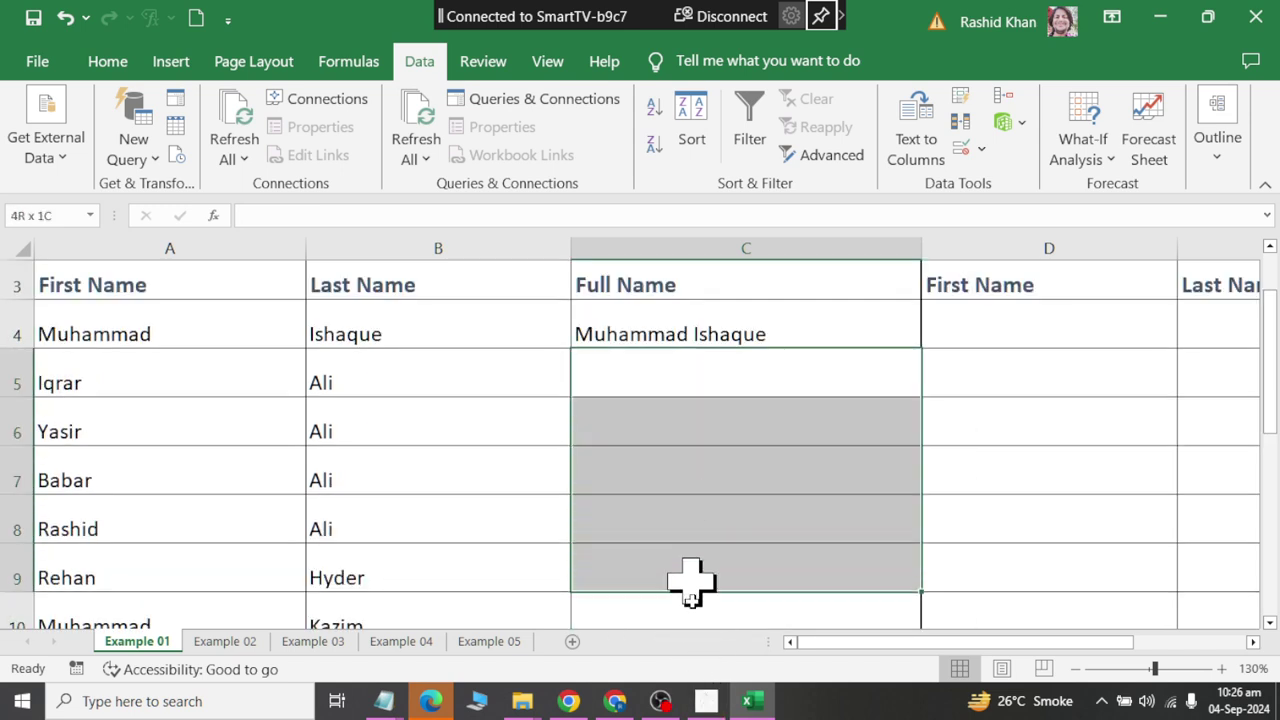
click(957, 100)
click(648, 413)
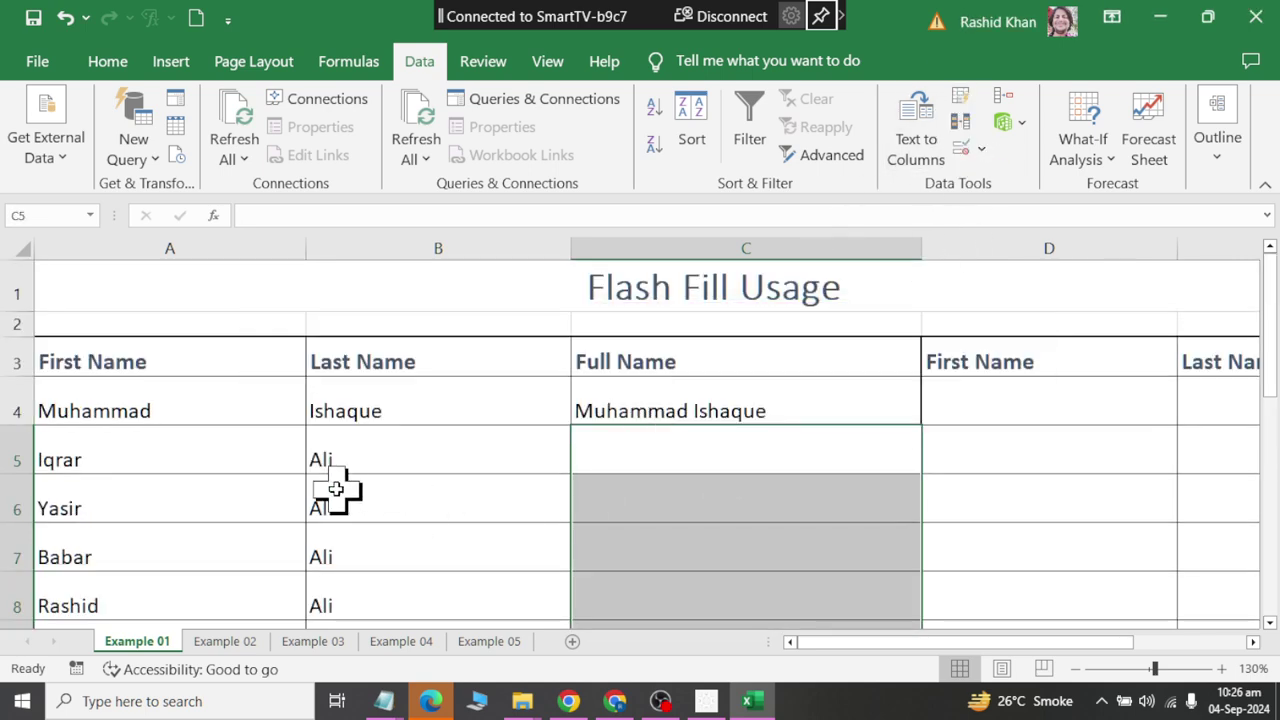
click(665, 448)
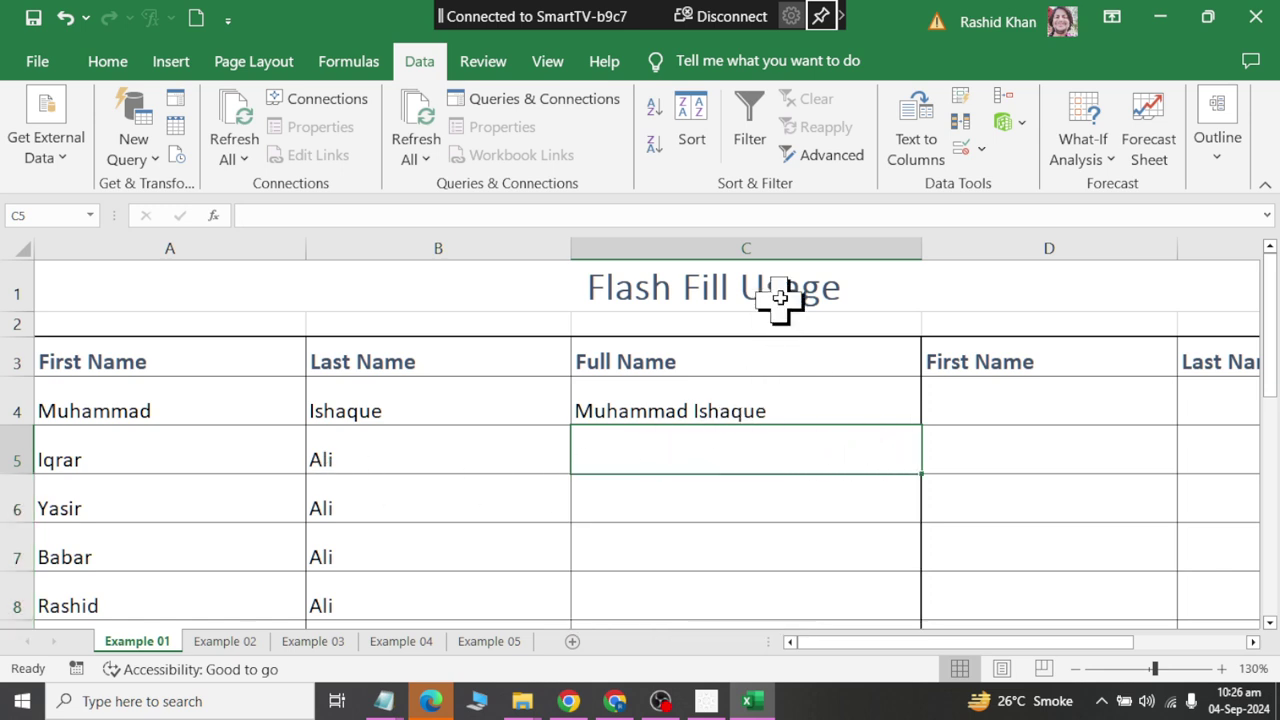
Flash Fill the remaining Full Name cells from C5
click(963, 98)
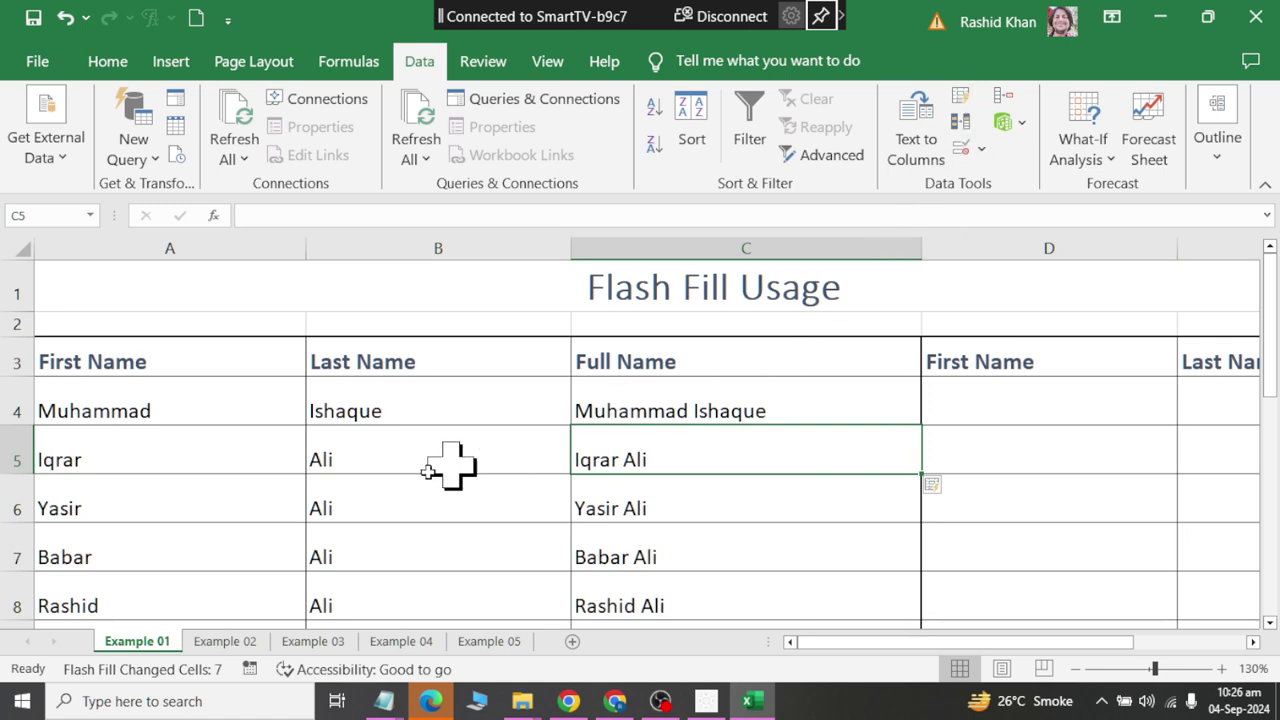
scroll(92, 468, down, 3)
scroll(709, 423, up, 1)
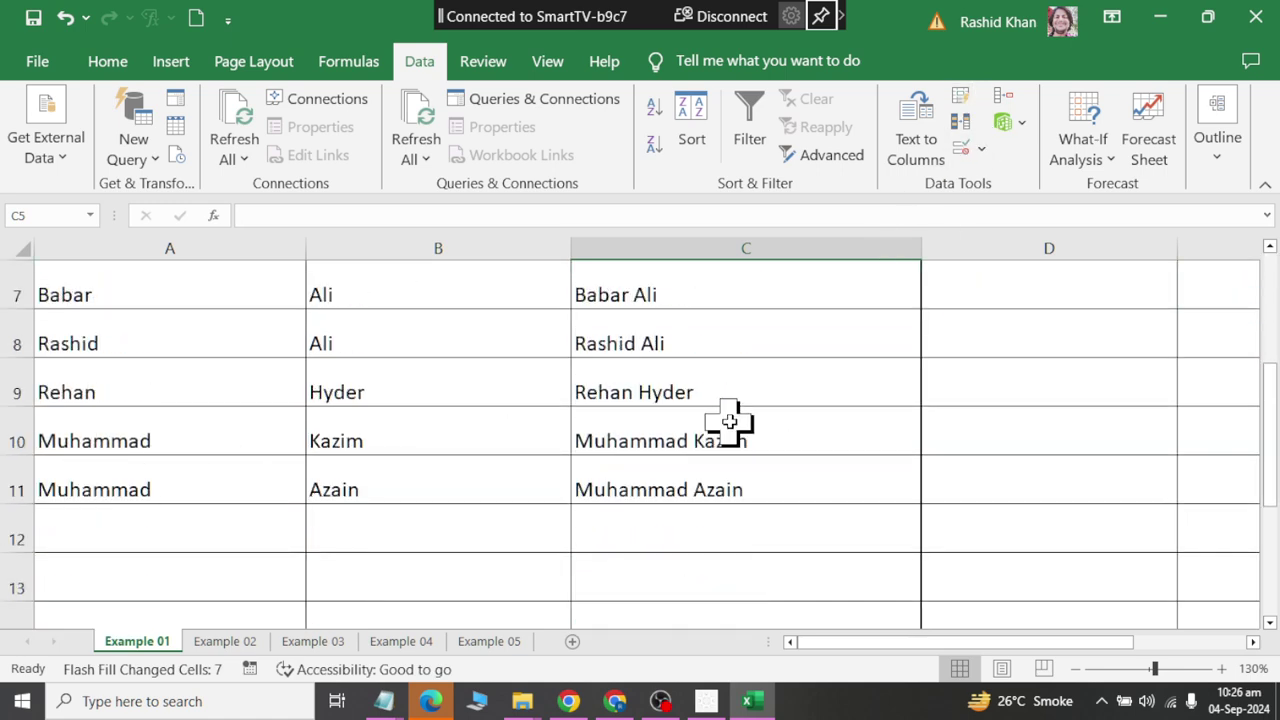
scroll(731, 423, up, 1)
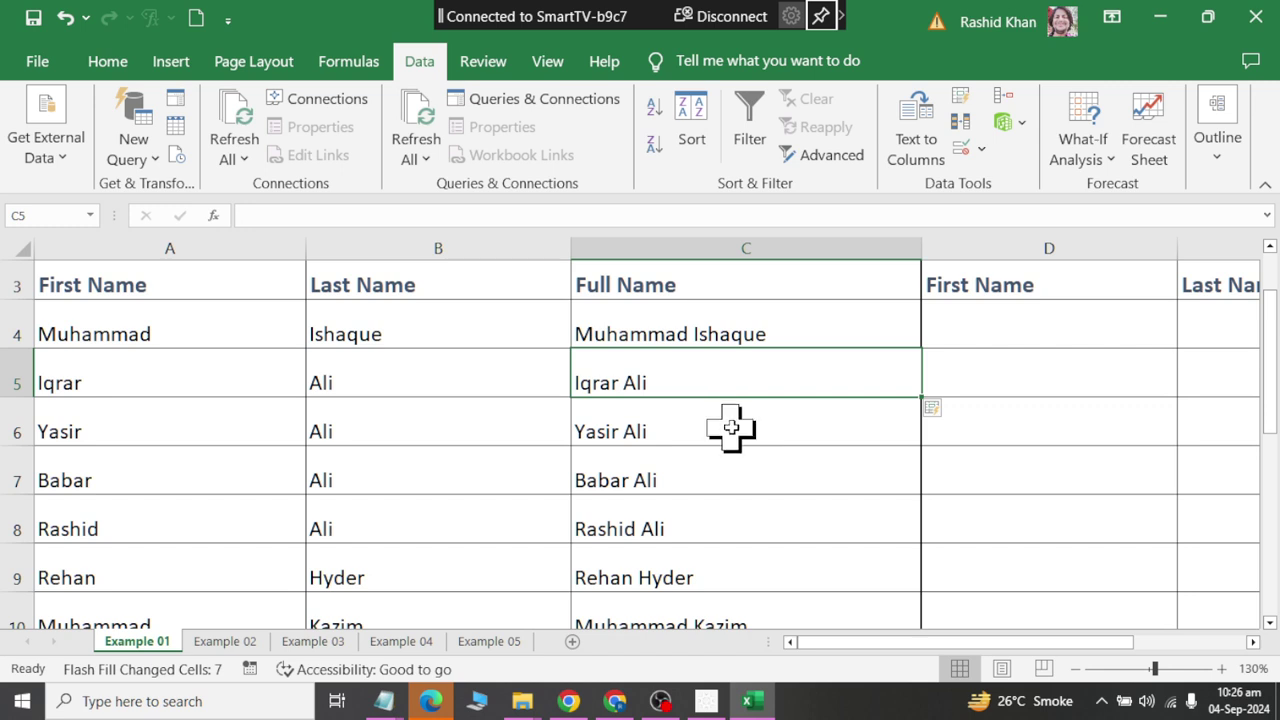
click(1031, 308)
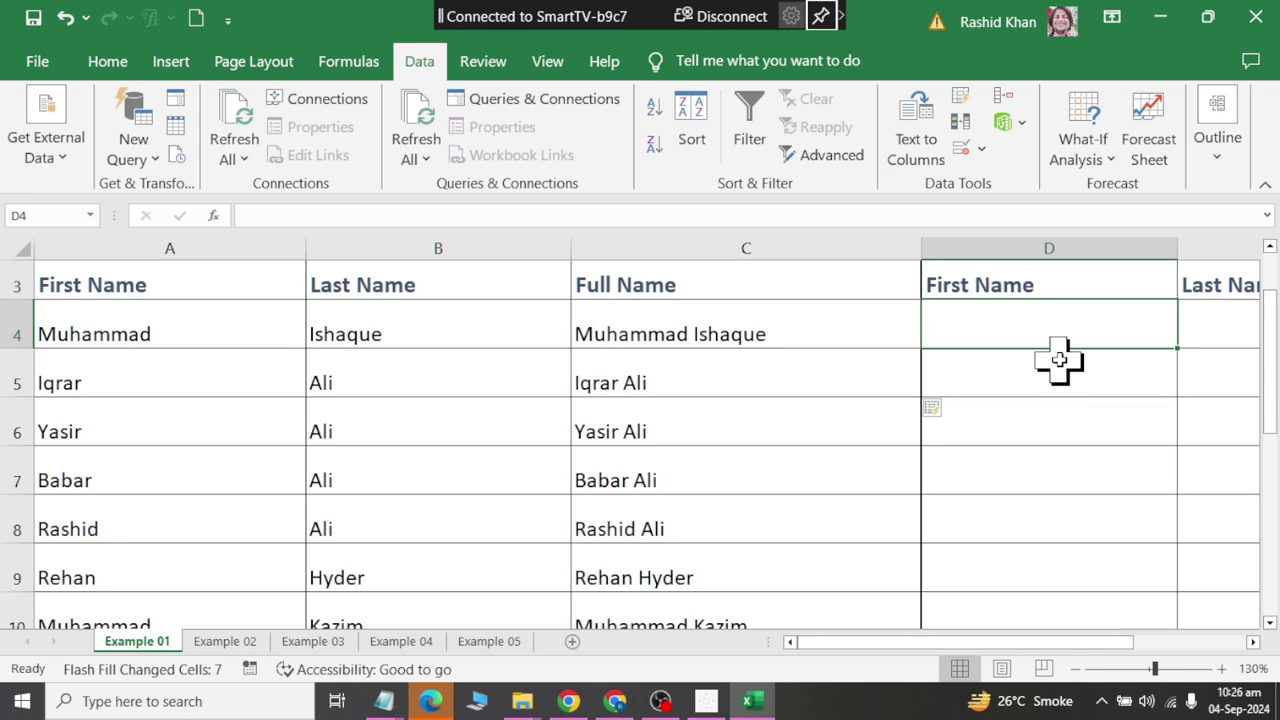
text(Muhammad)
key(Tab)
text(I)
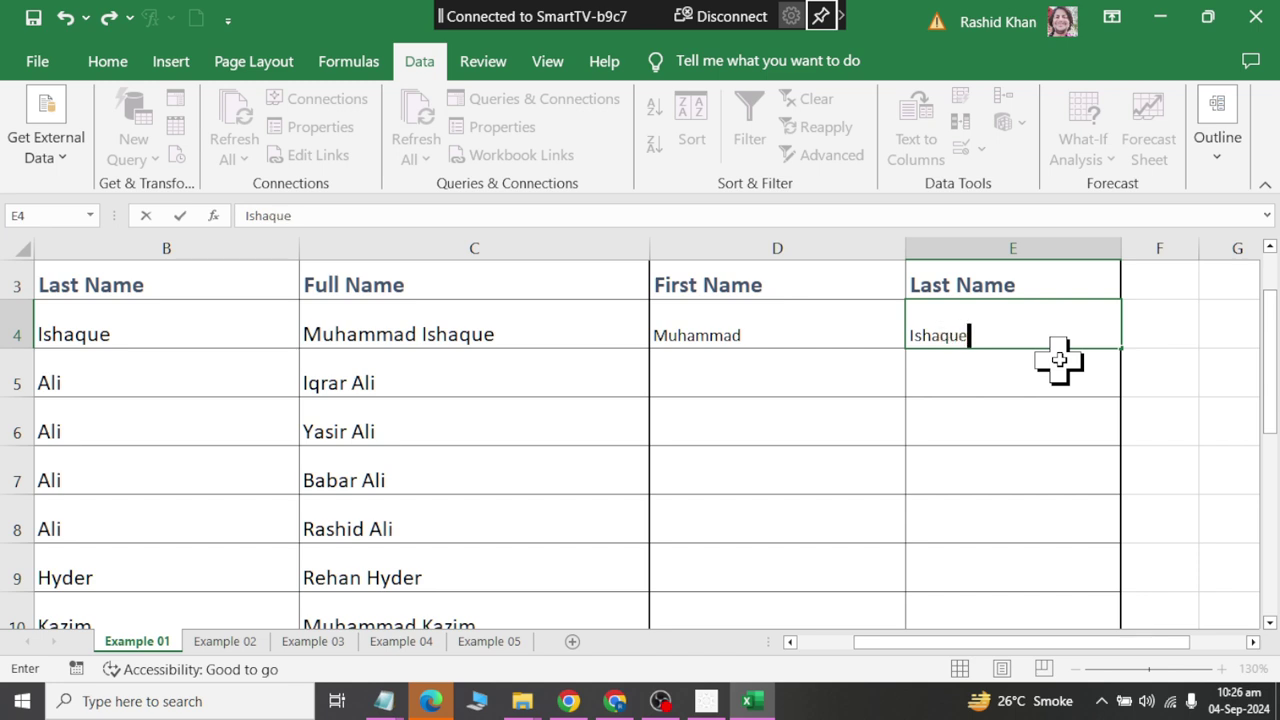
key(Return)
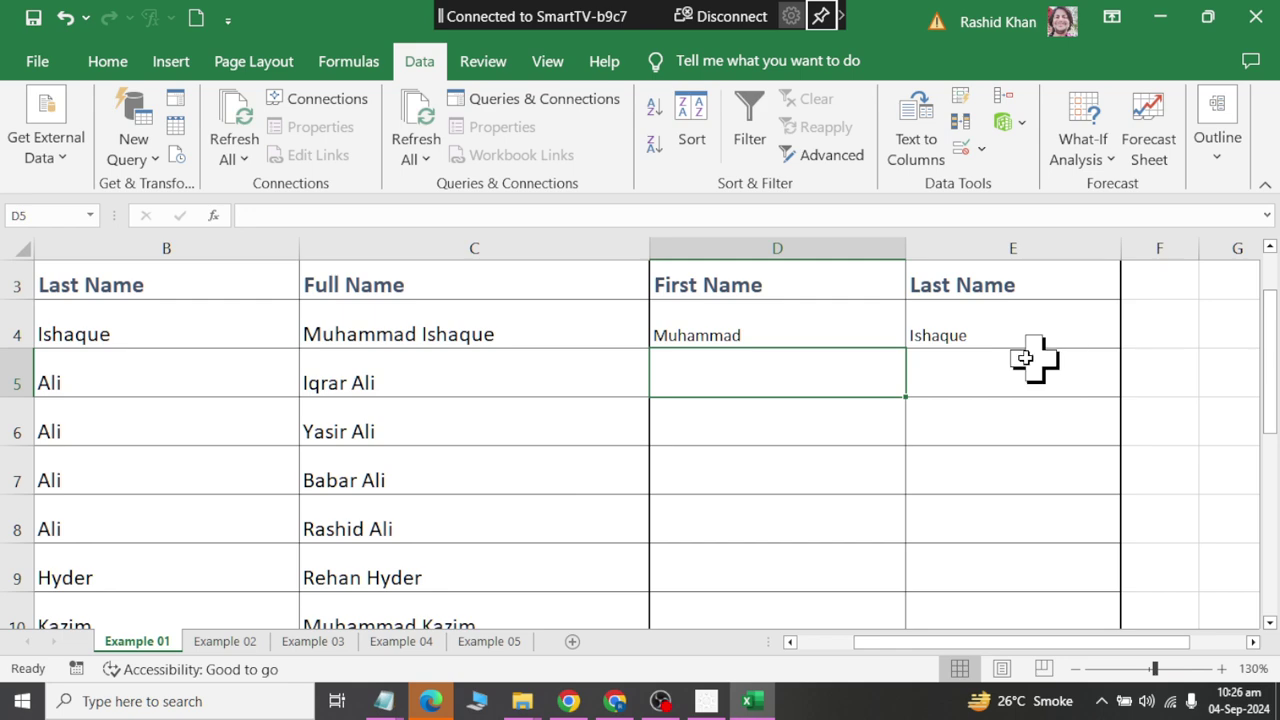
click(962, 97)
click(982, 362)
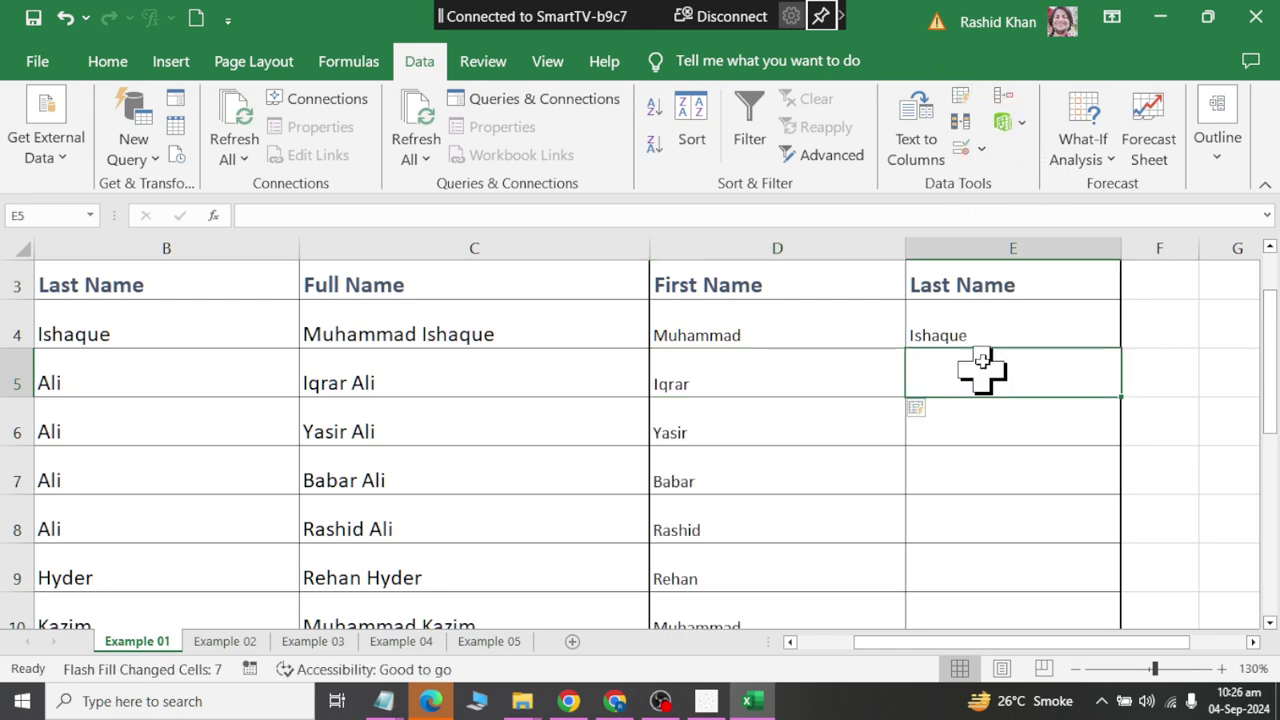
click(960, 97)
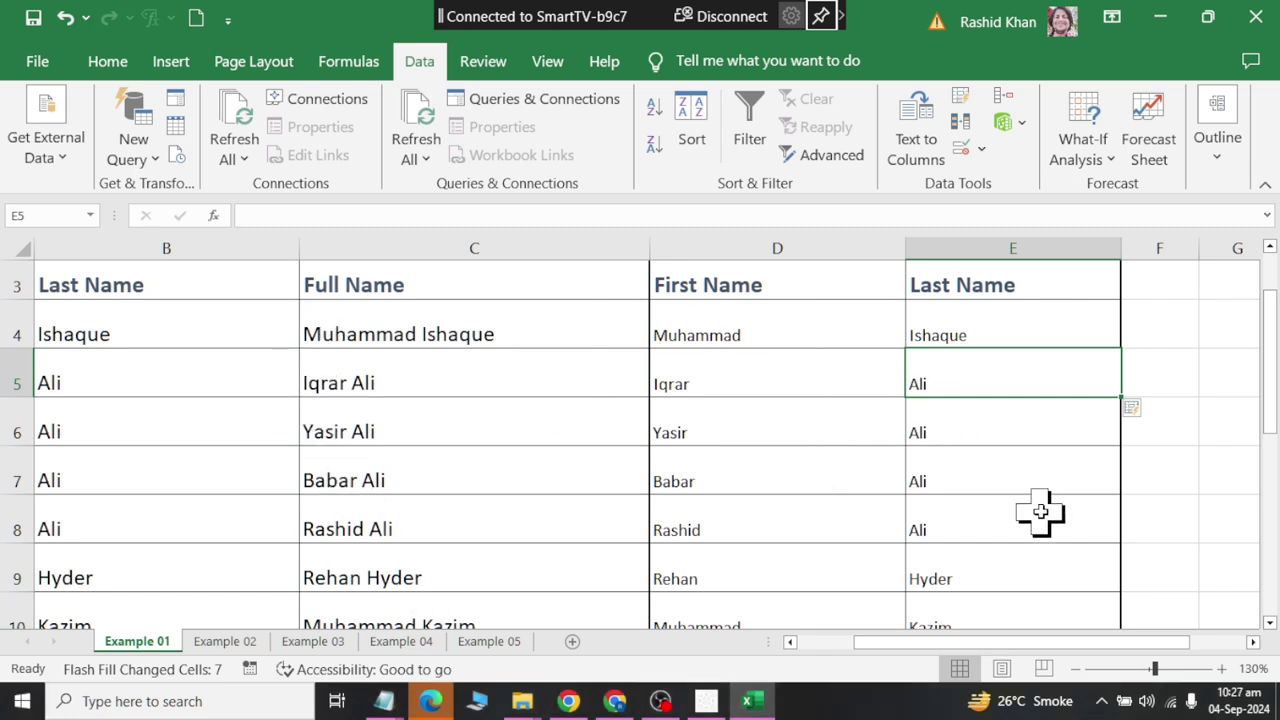
On Example 02, clear the Combine Data cells and review the first candidate's name, course and city
click(232, 643)
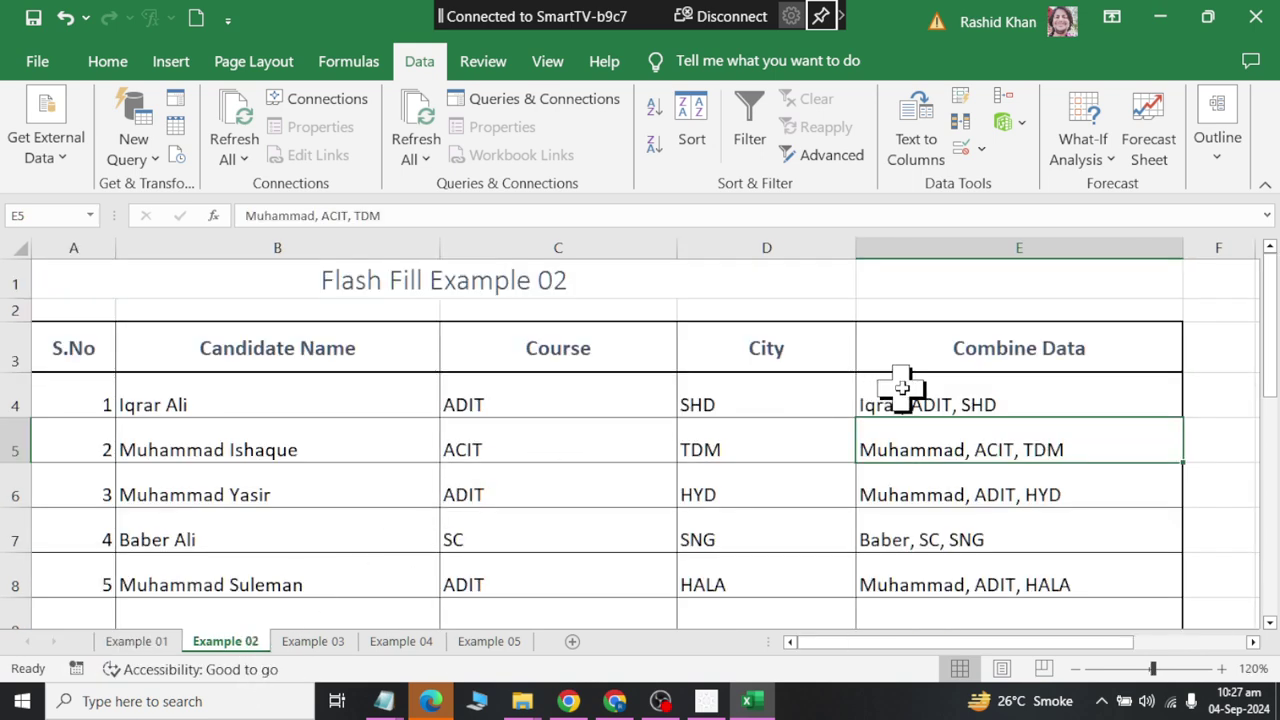
drag(903, 385, 943, 688)
key(Delete)
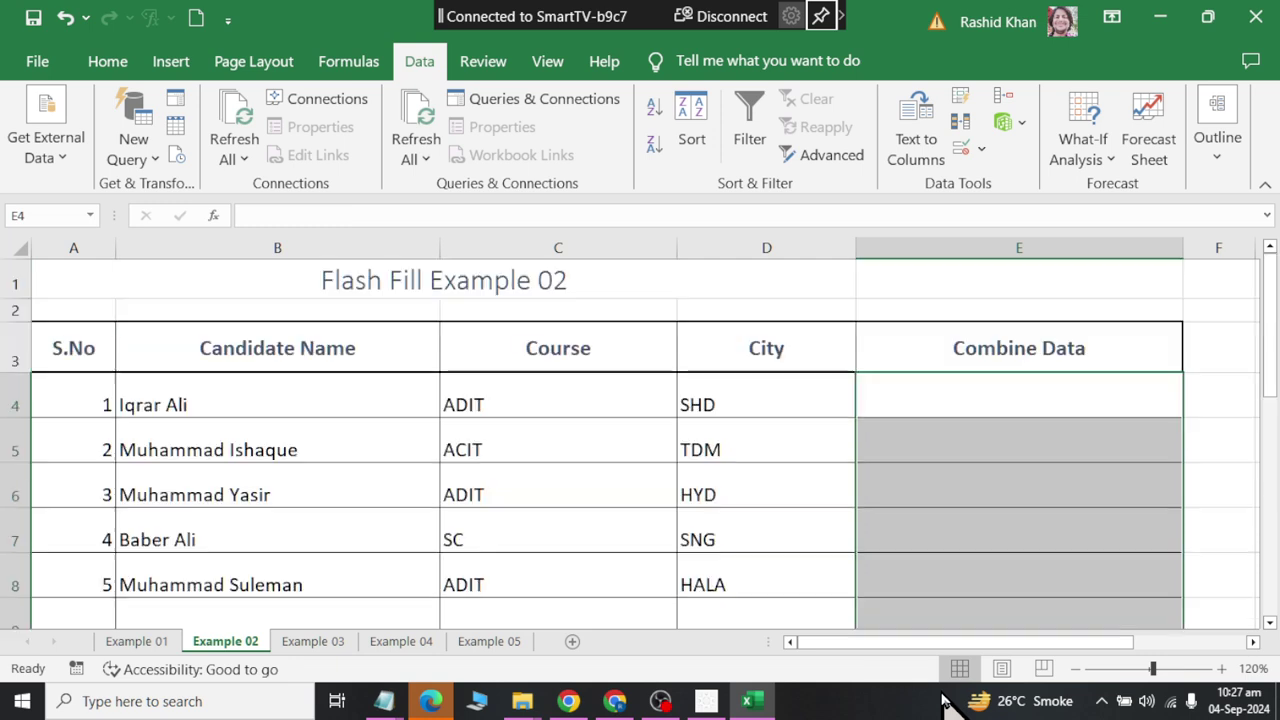
click(280, 408)
click(545, 402)
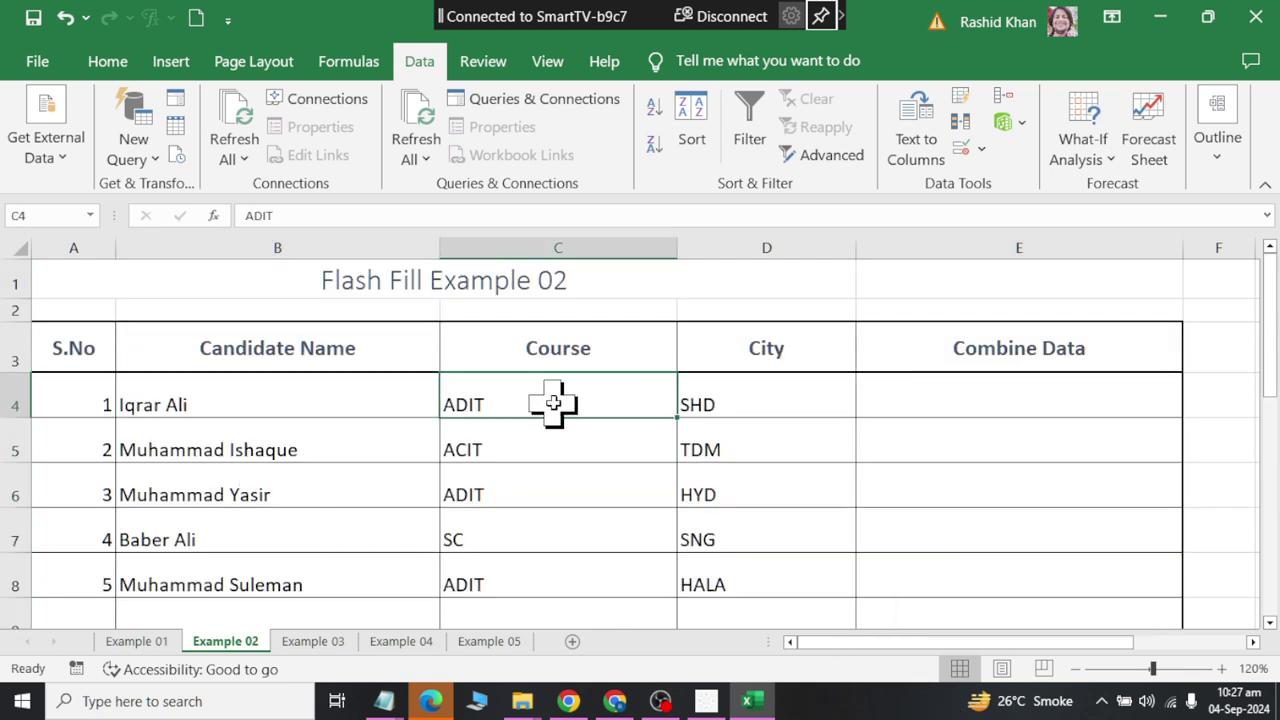
click(758, 391)
click(944, 410)
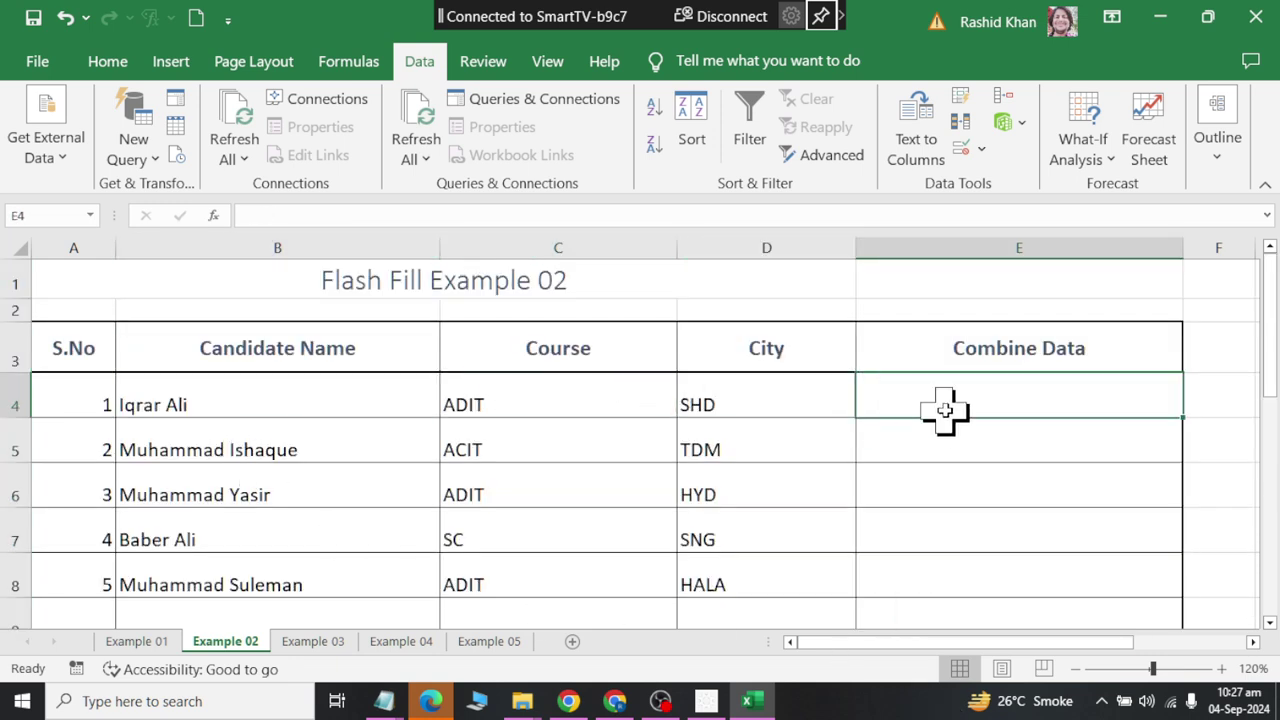
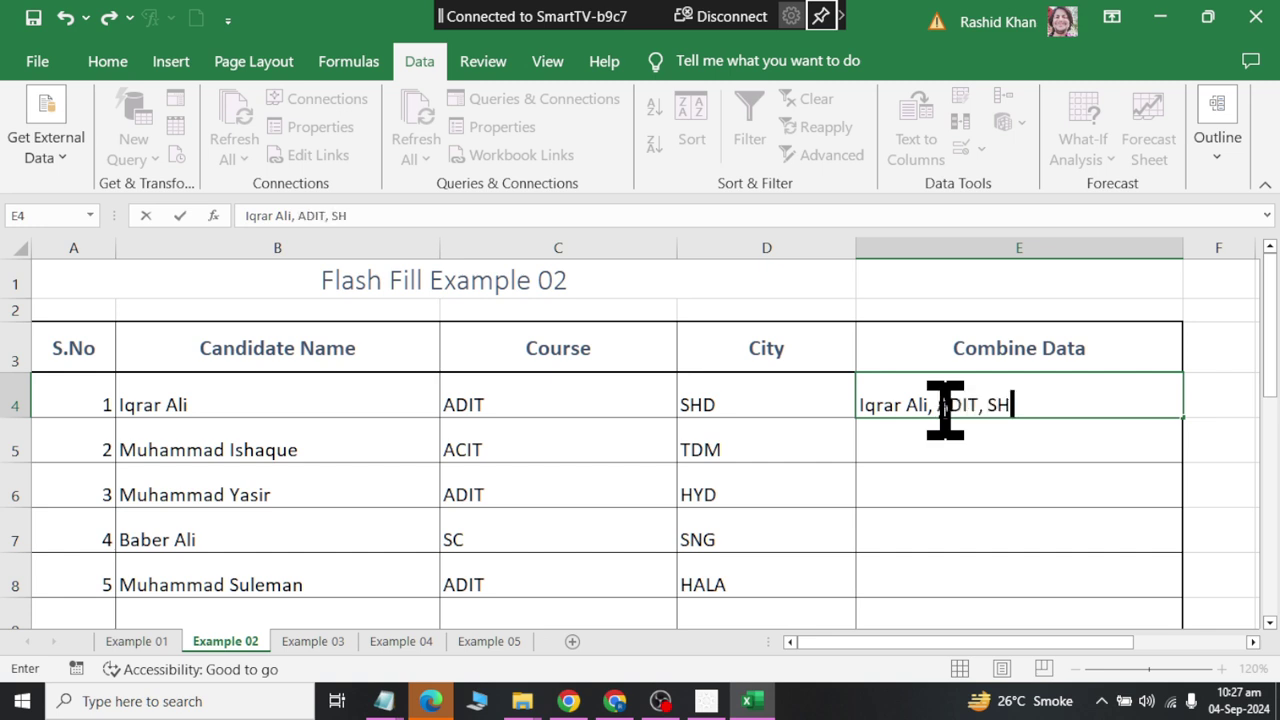
text(D)
key(Return)
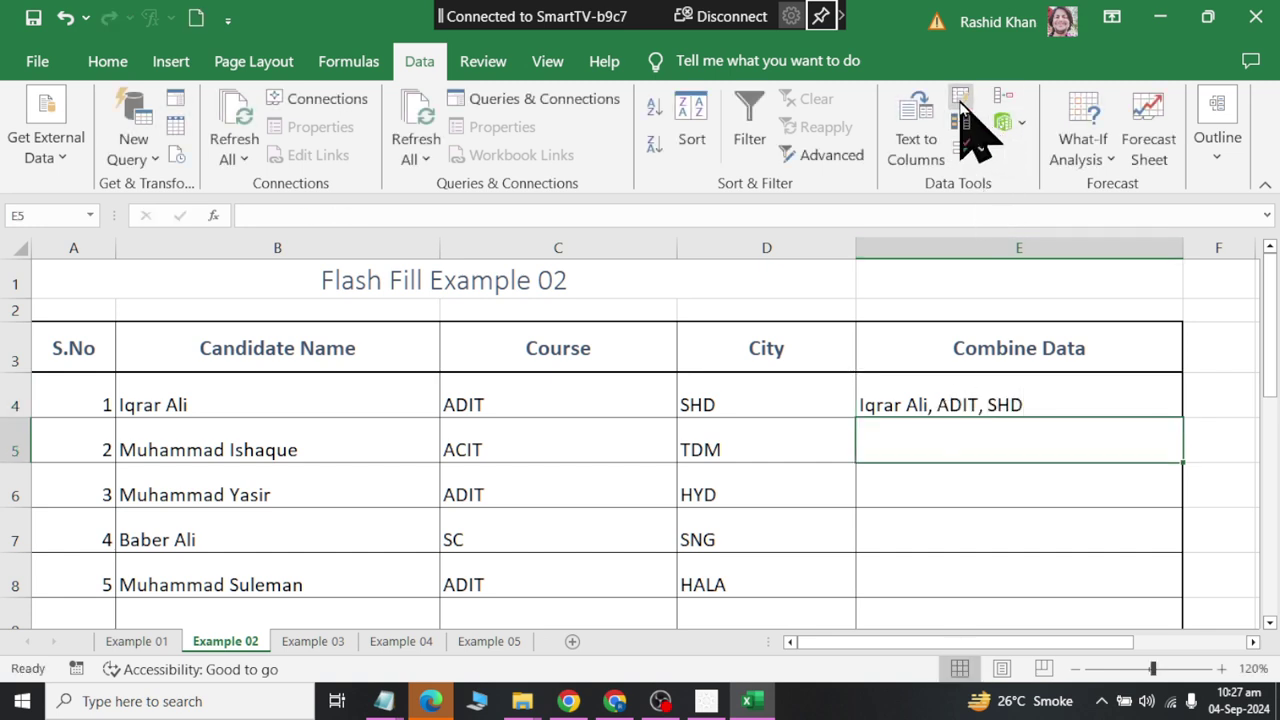
click(958, 100)
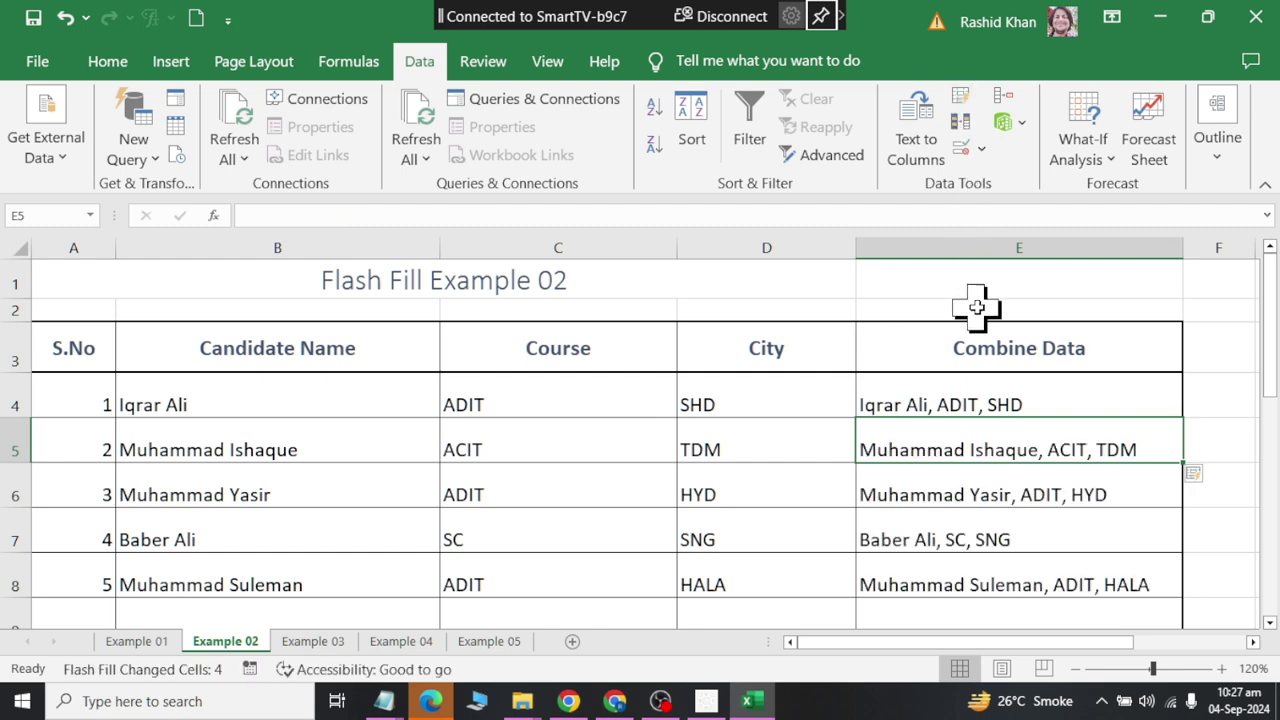
scroll(975, 312, down, 2)
scroll(969, 365, up, 2)
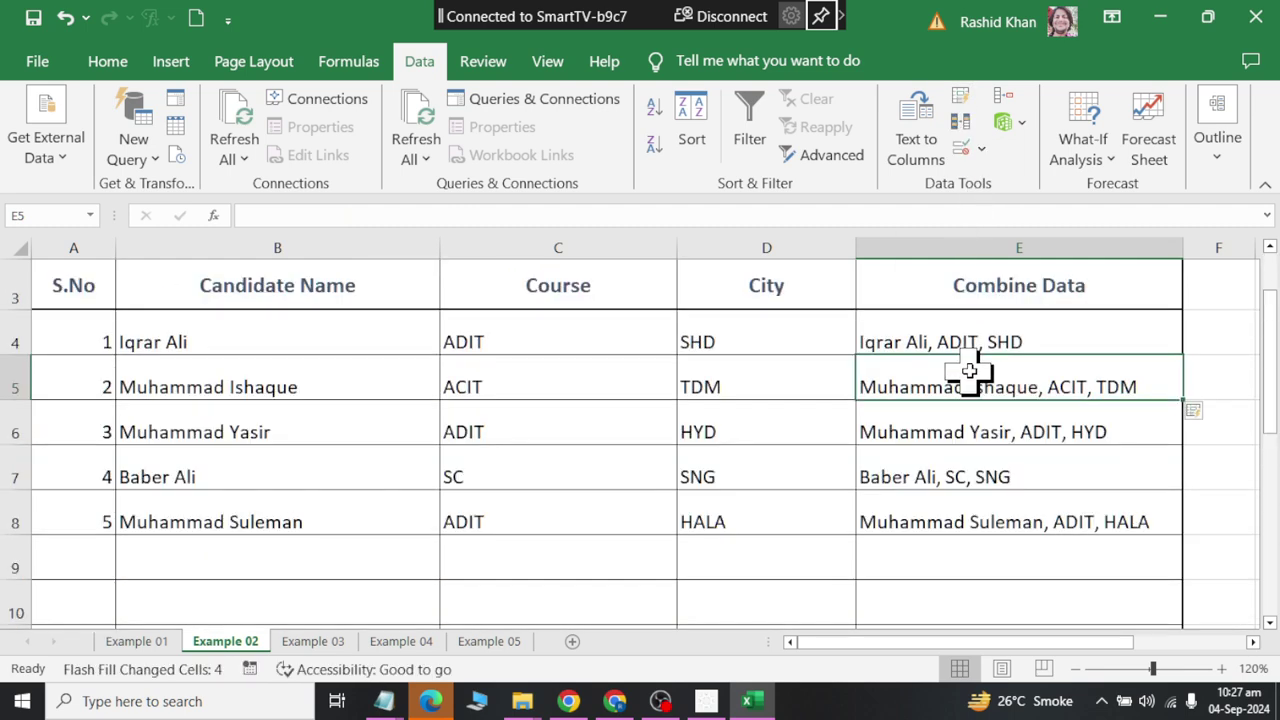
On Example 03, clear F4:F7, enter a first.last_city@domain username in F4, and Flash Fill the rest
click(312, 644)
drag(874, 555, 783, 400)
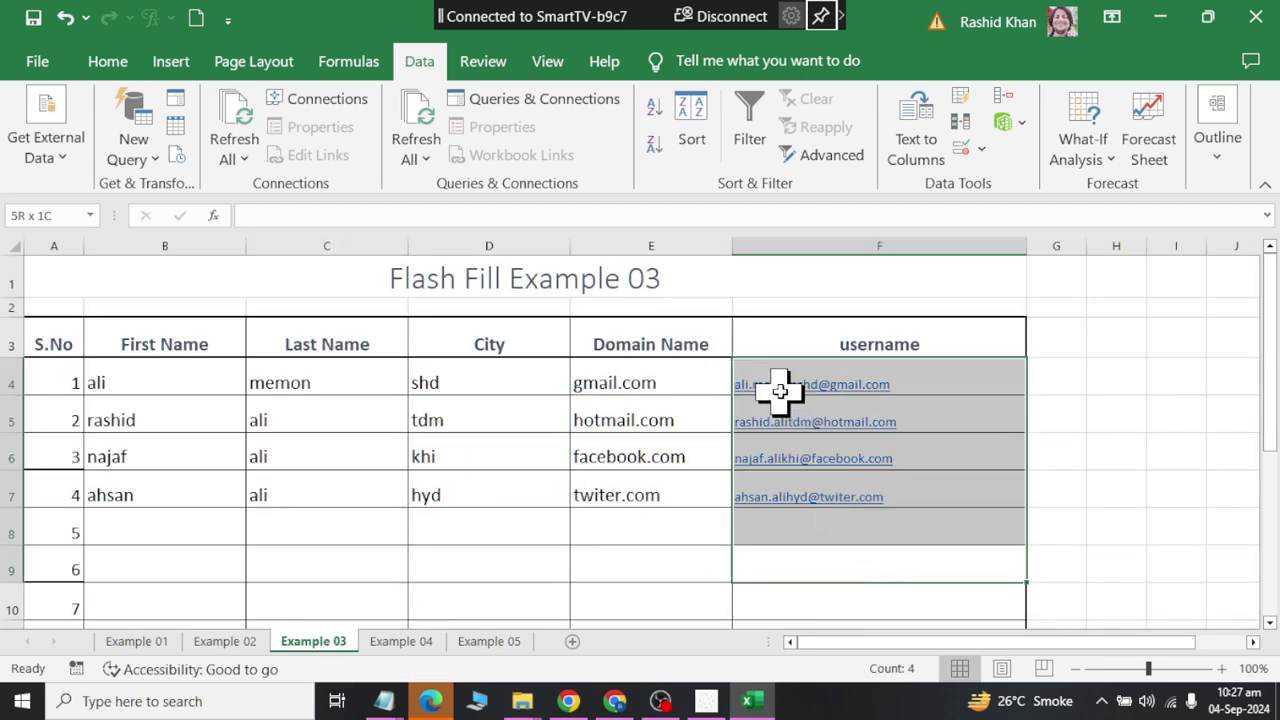
key(Delete)
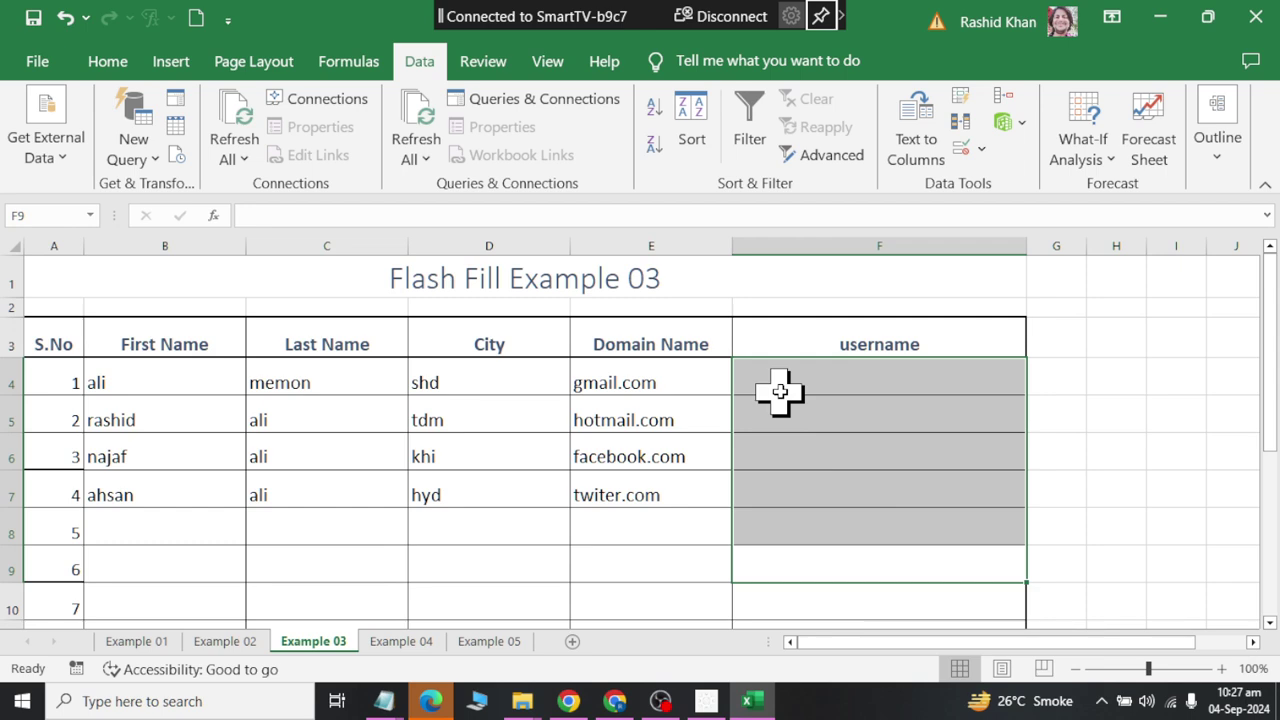
click(780, 391)
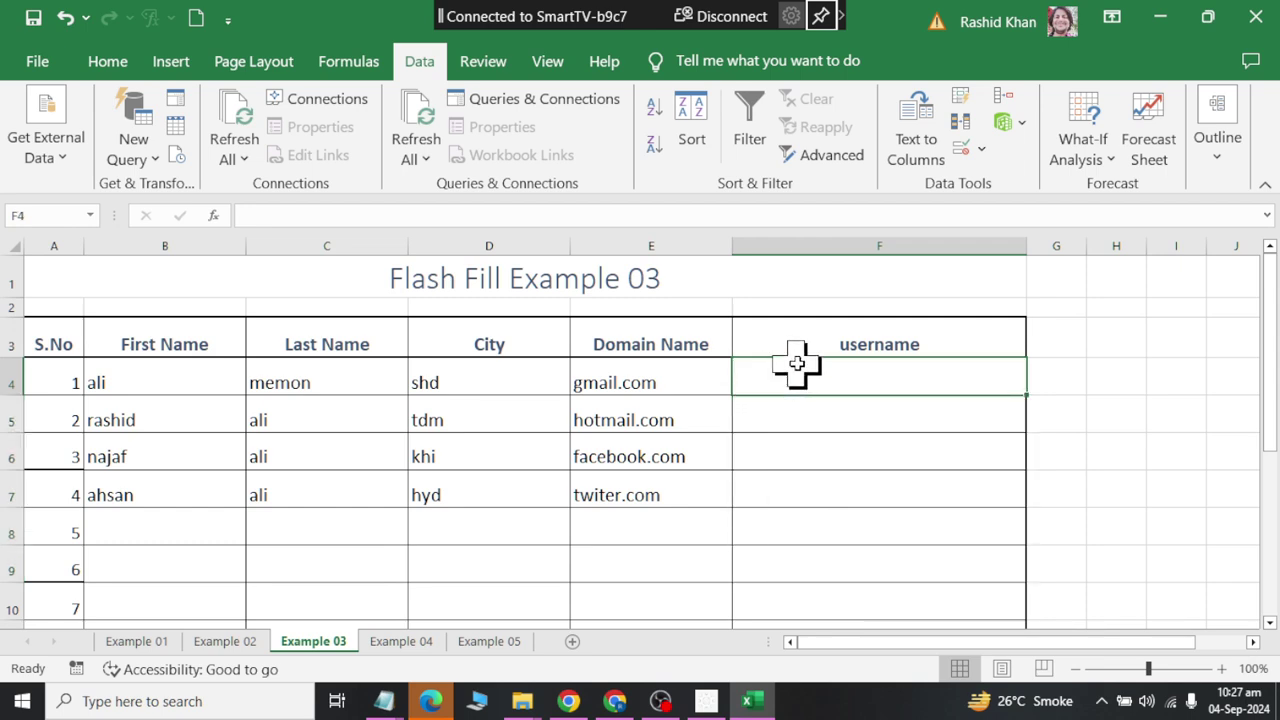
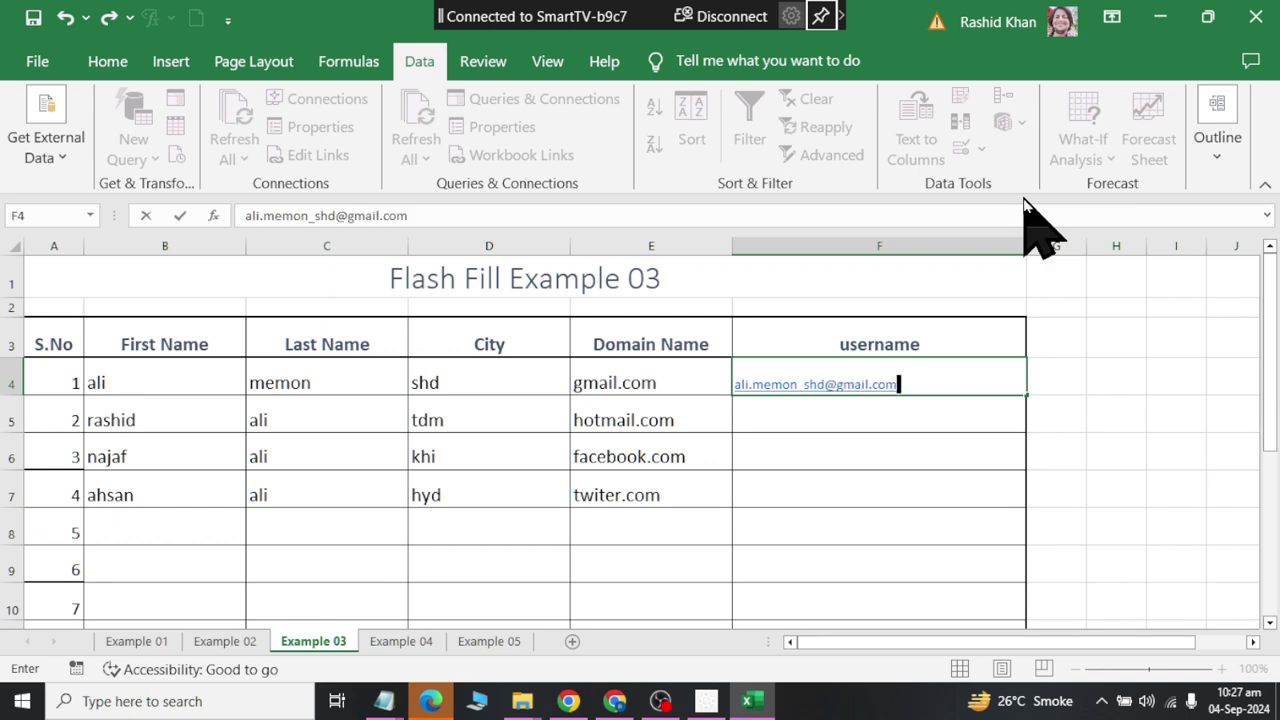
key(Return)
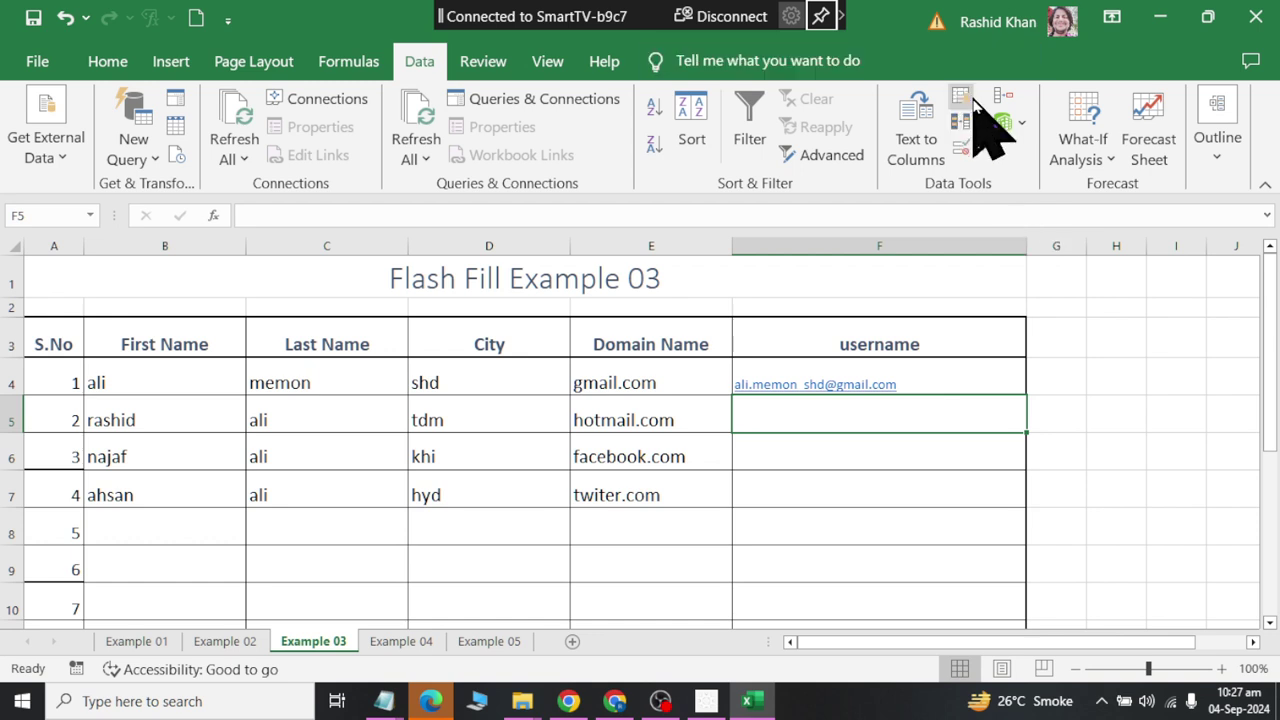
click(965, 98)
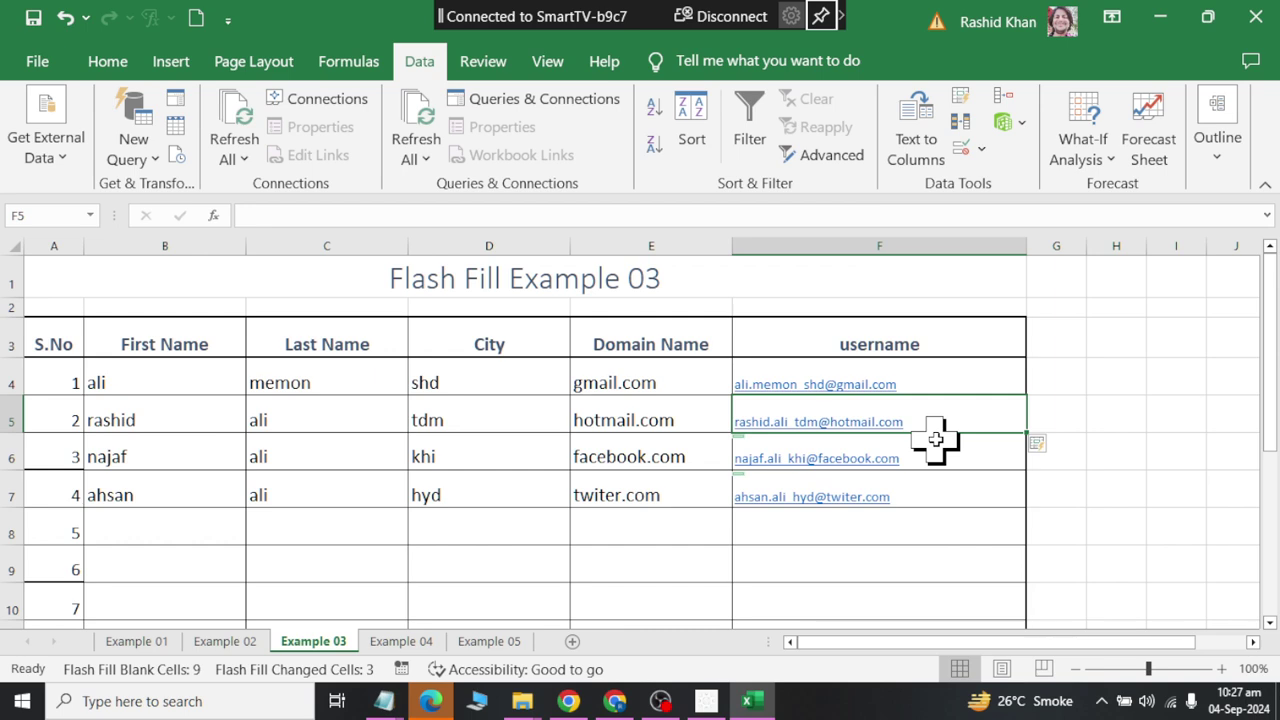
click(408, 645)
drag(626, 350, 626, 594)
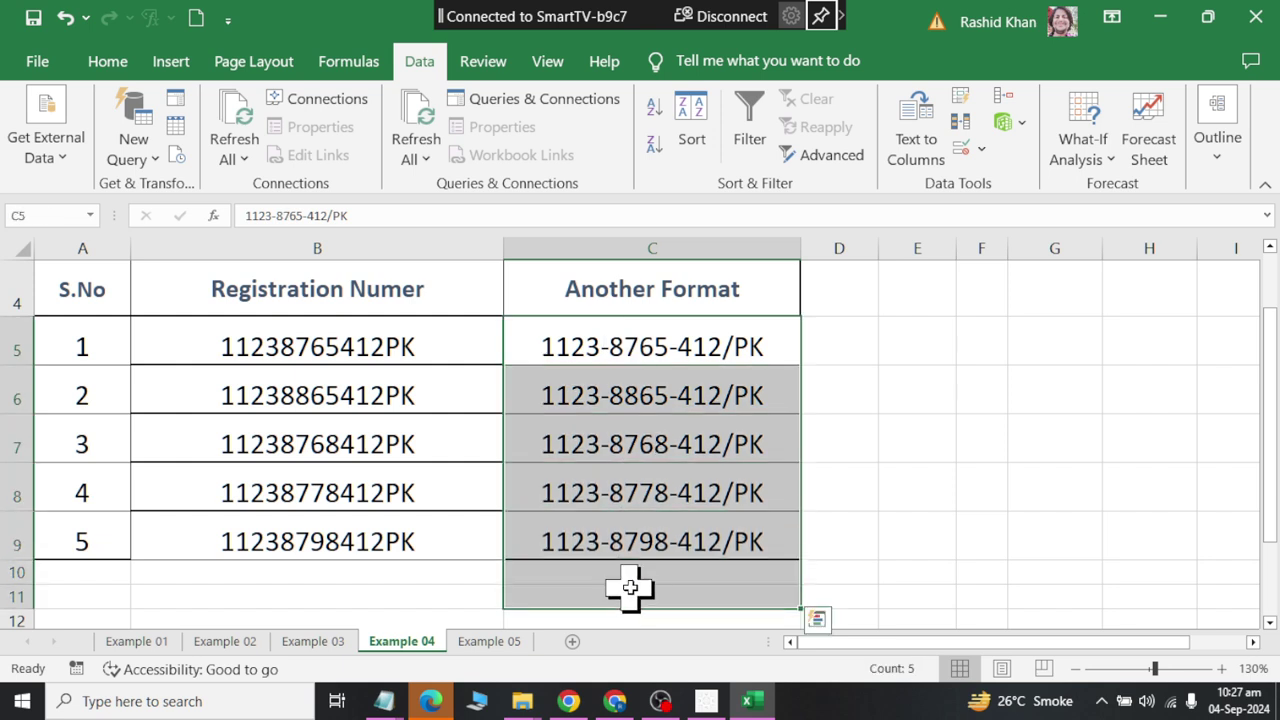
key(Delete)
drag(228, 345, 274, 565)
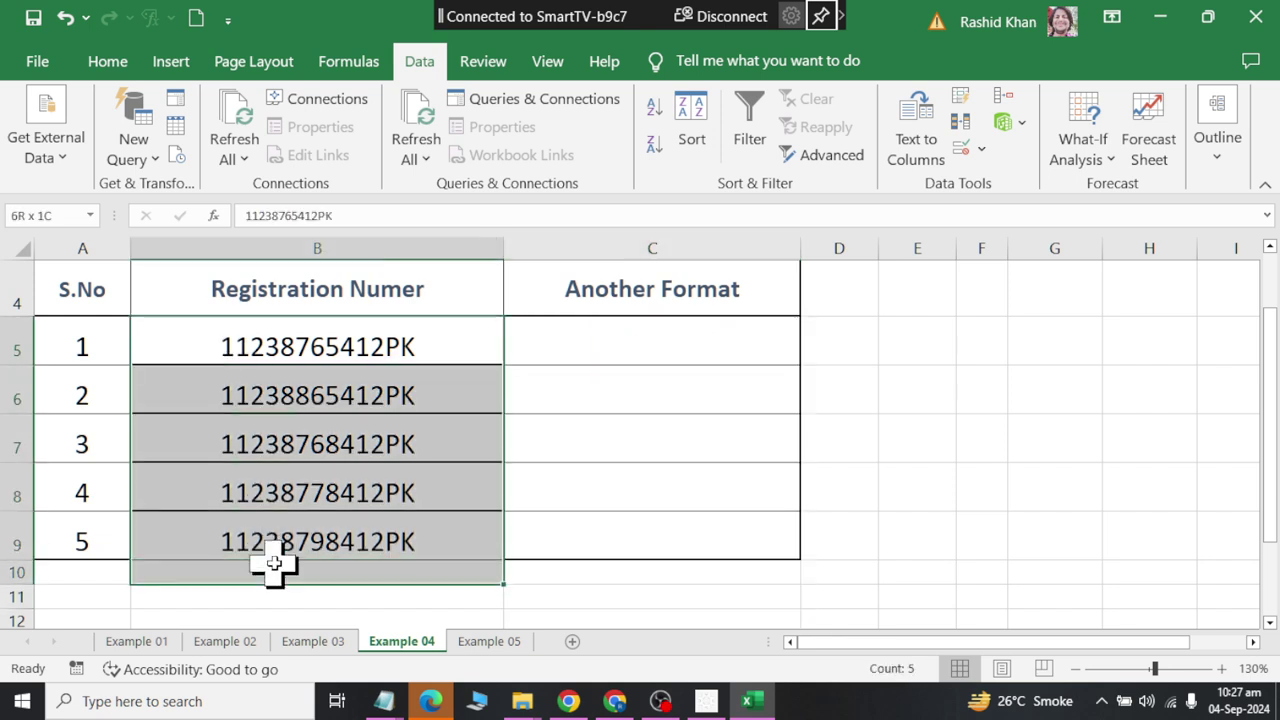
click(653, 343)
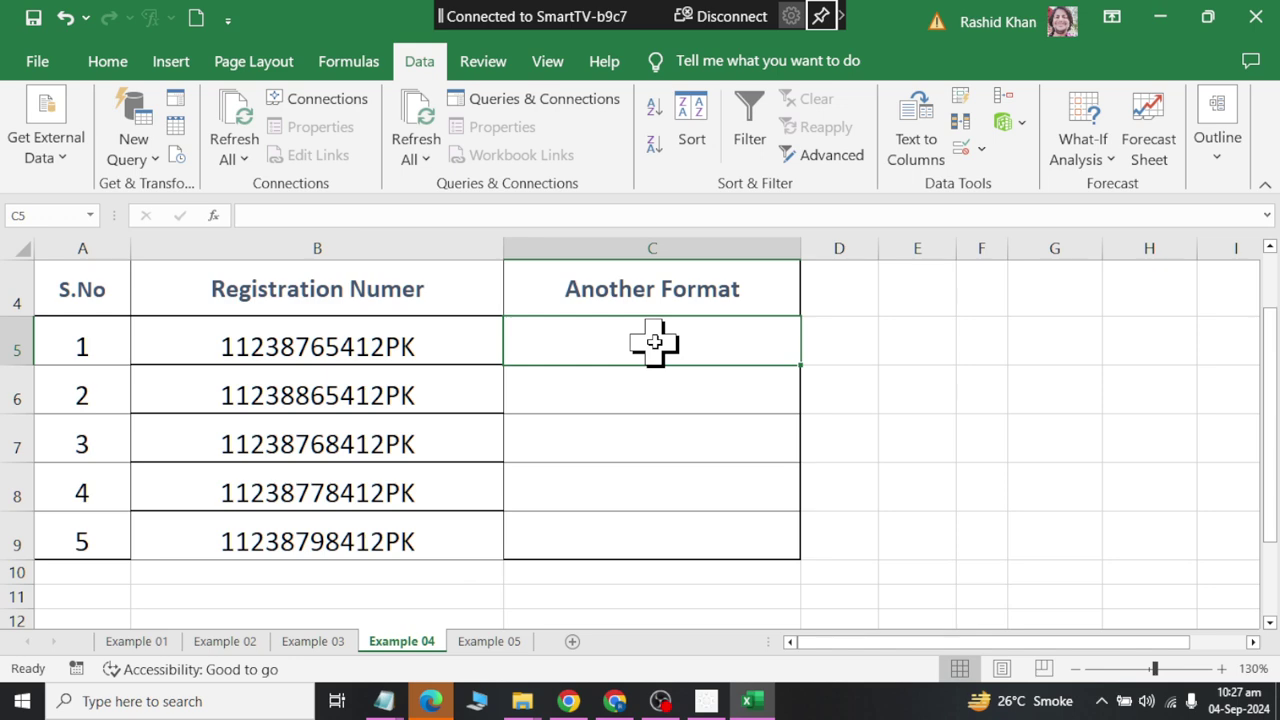
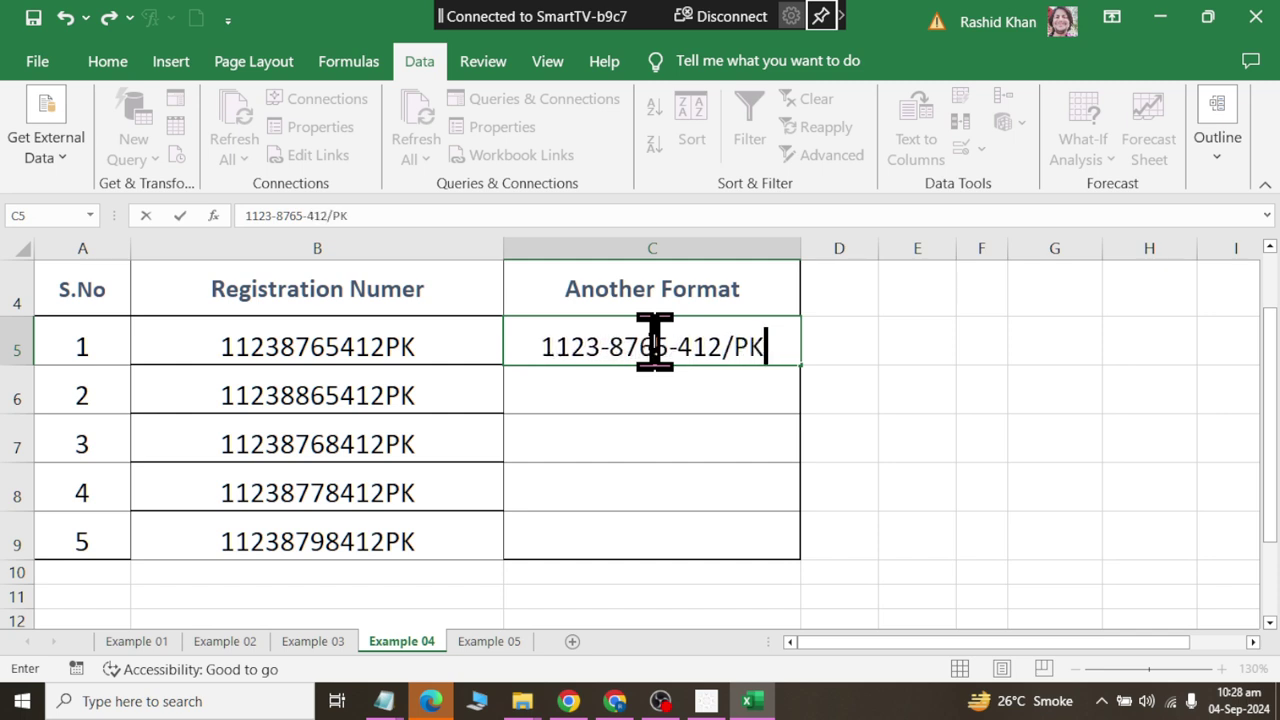
key(Return)
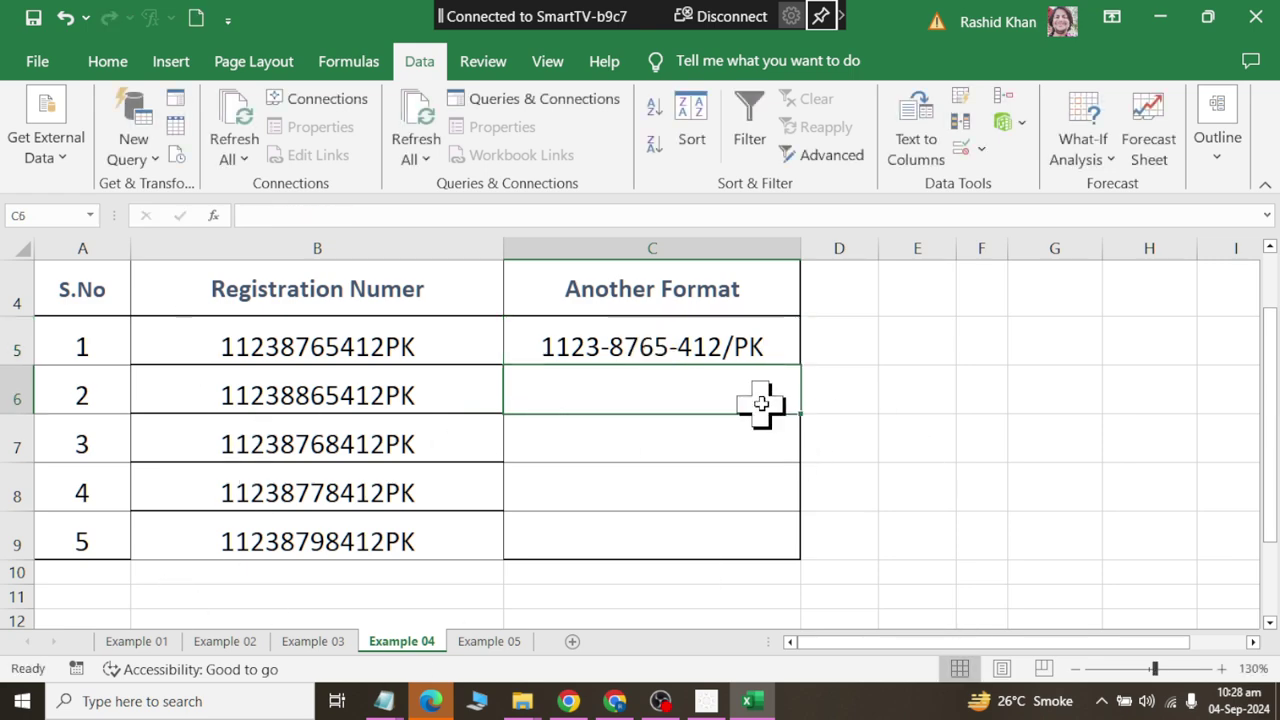
click(965, 100)
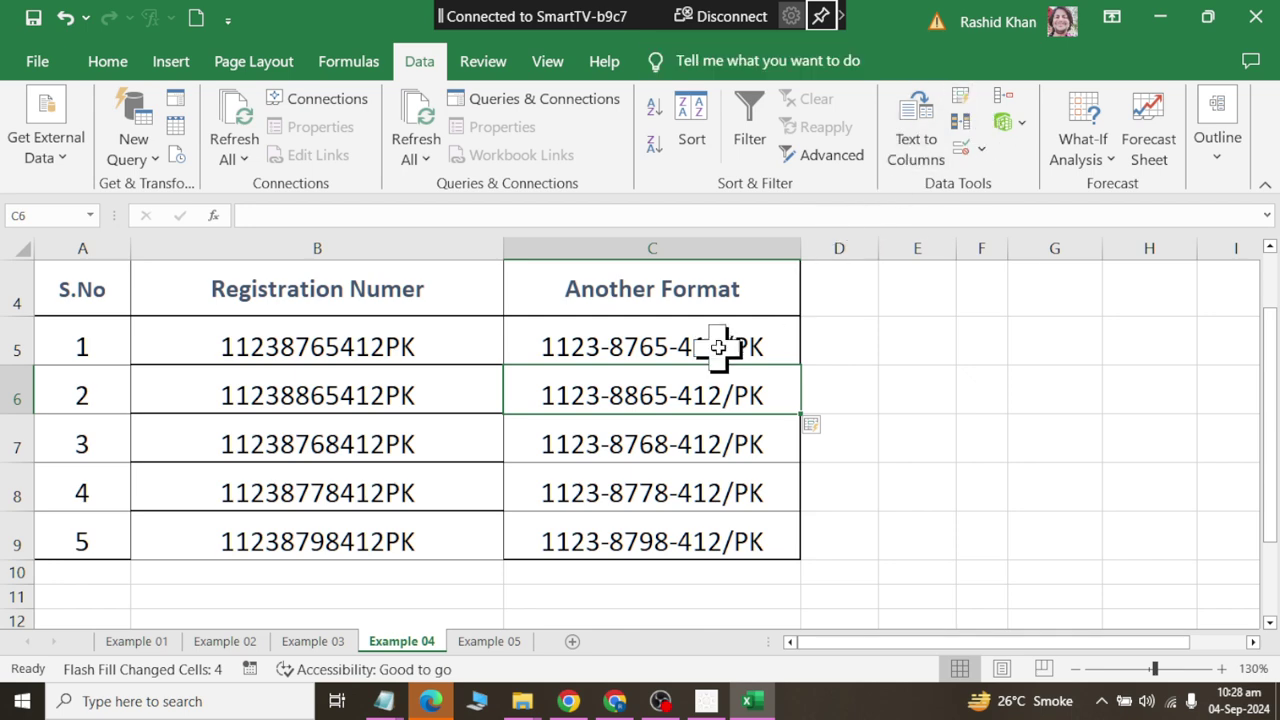
click(478, 643)
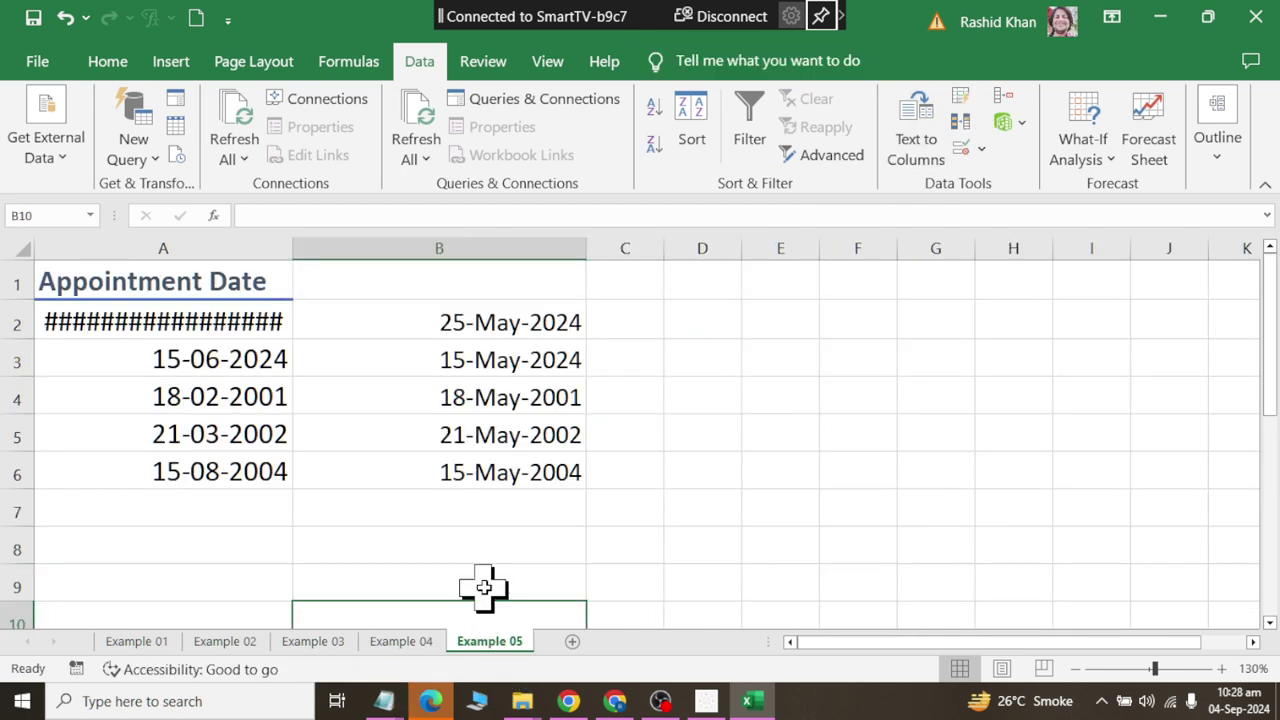
Widen column A and inspect the dates stored in B2, B4 and B6
drag(292, 248, 338, 246)
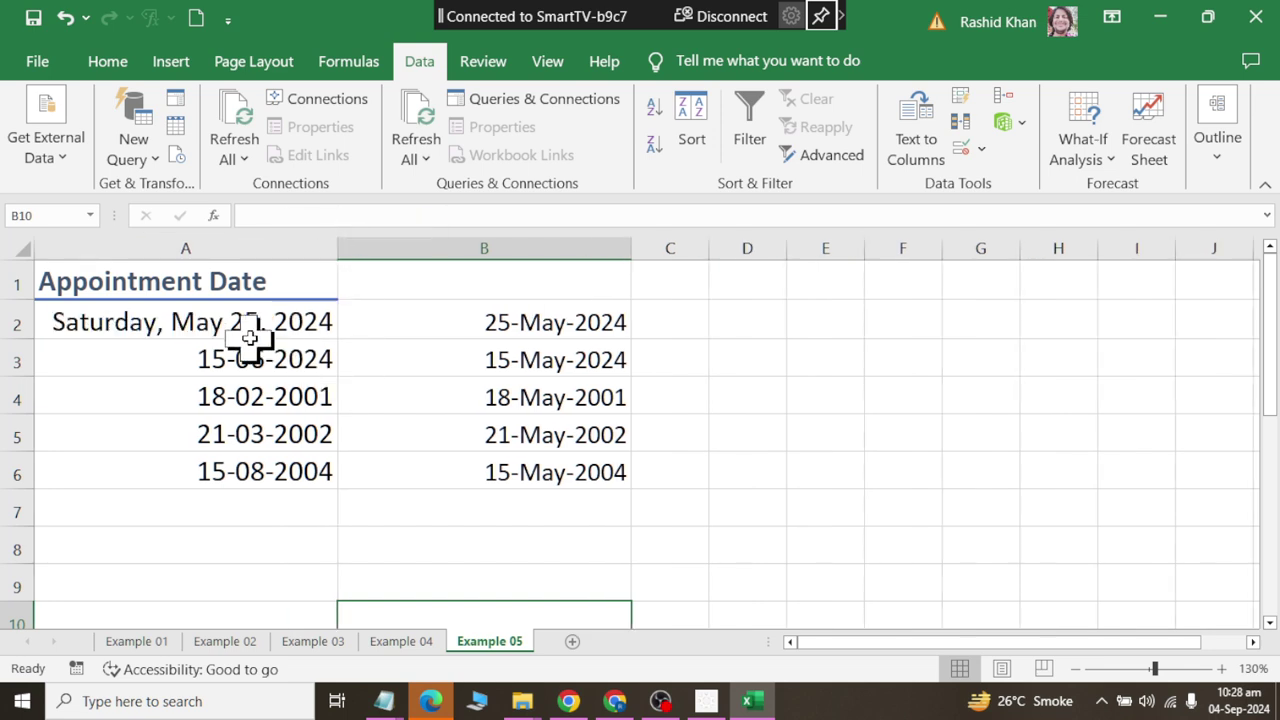
drag(251, 322, 257, 513)
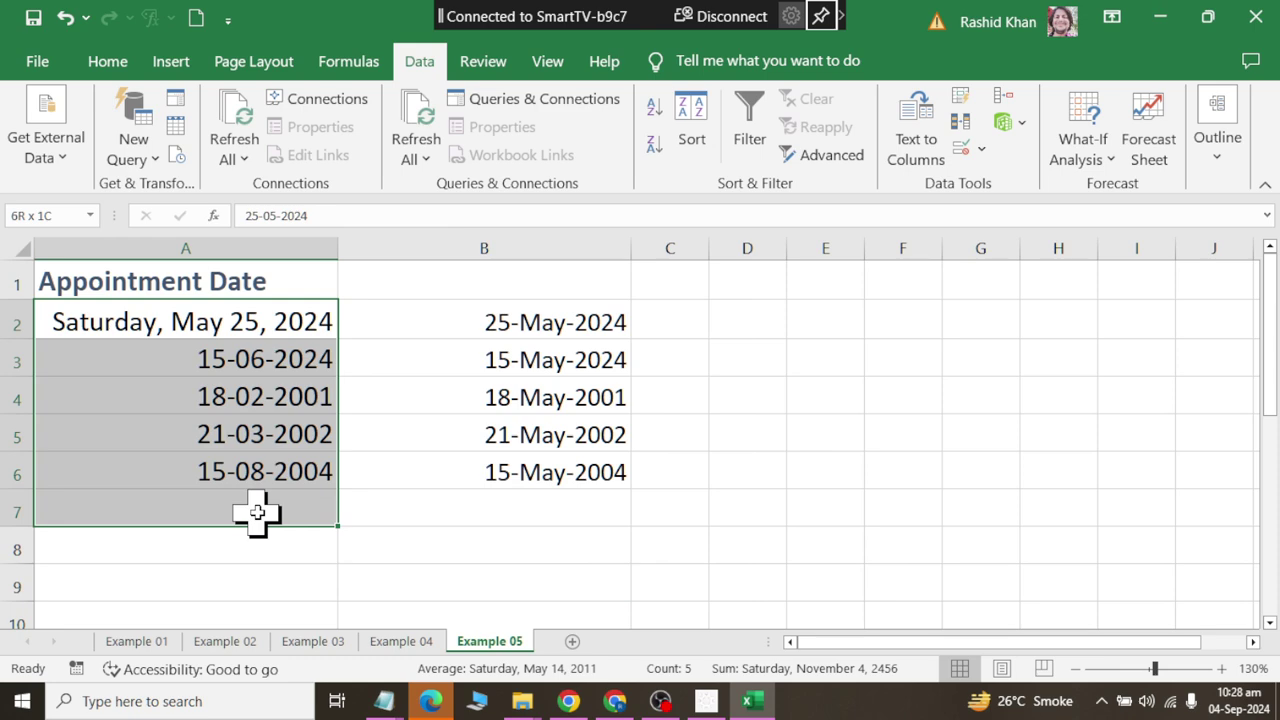
click(420, 330)
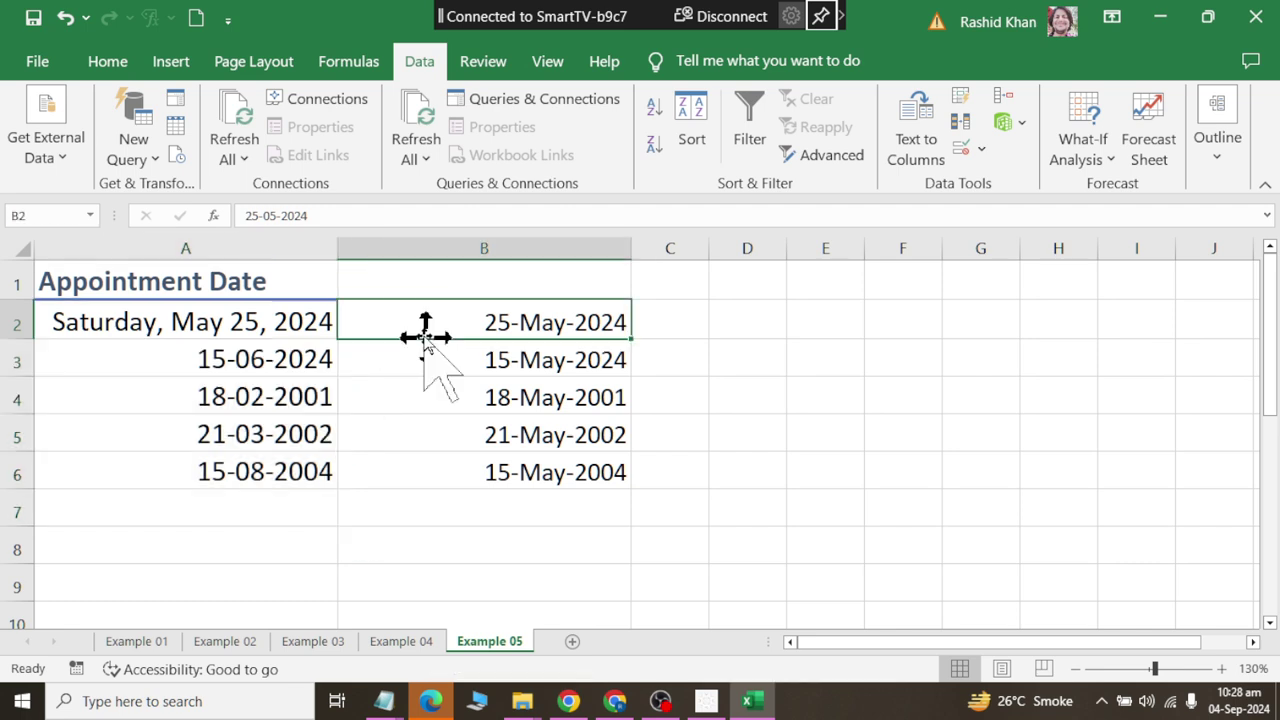
click(459, 398)
double_click(459, 398)
click(430, 480)
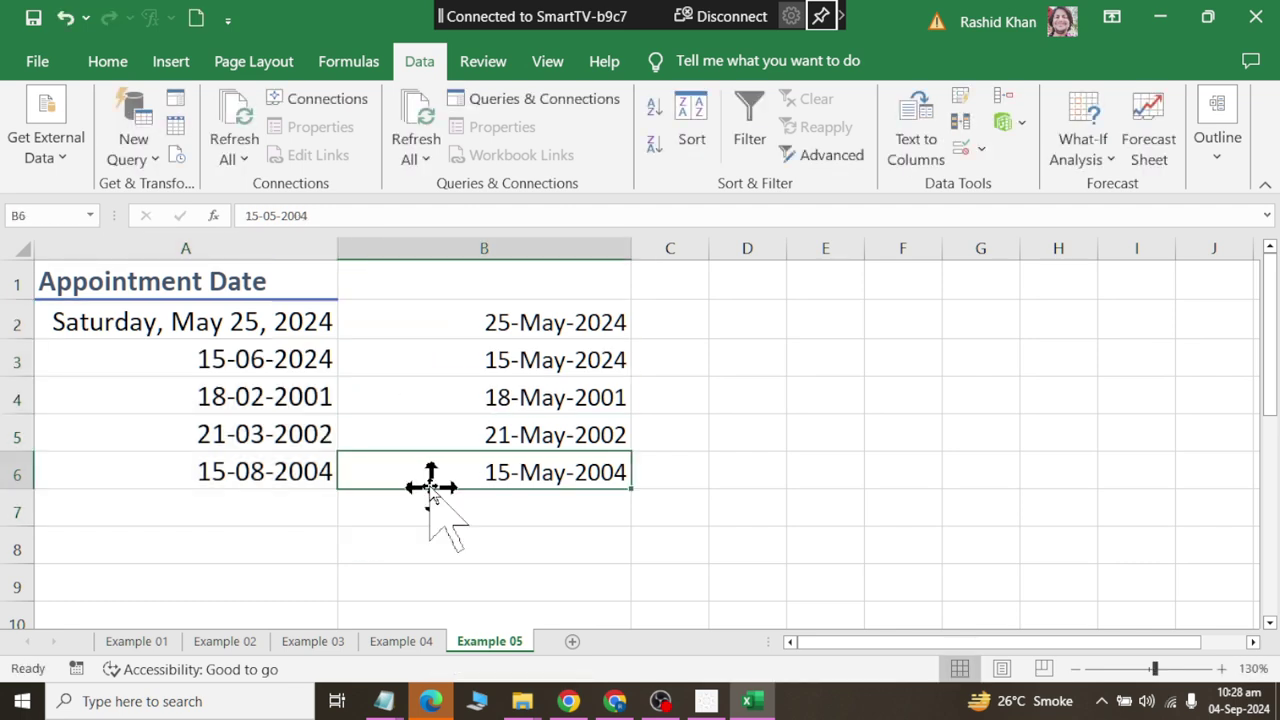
Format the appointment dates A2:A7 as Short Date, like 25-05-2024
drag(278, 336, 280, 496)
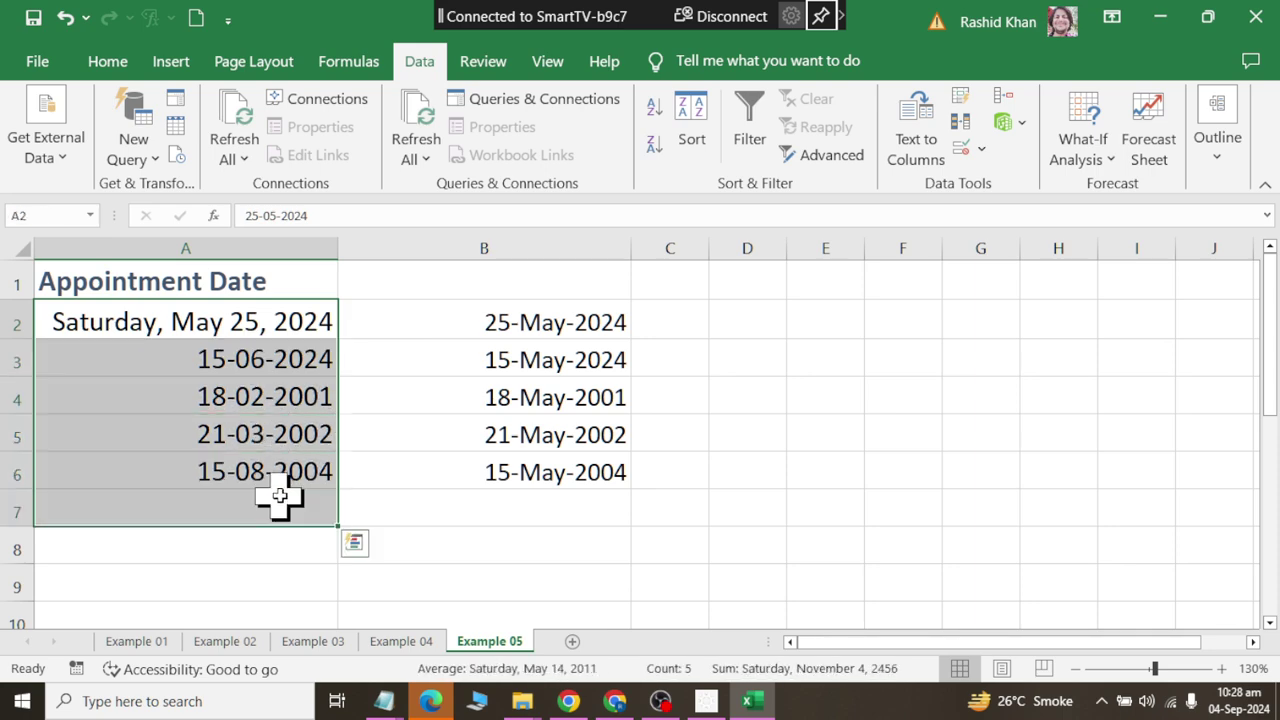
click(107, 62)
click(695, 98)
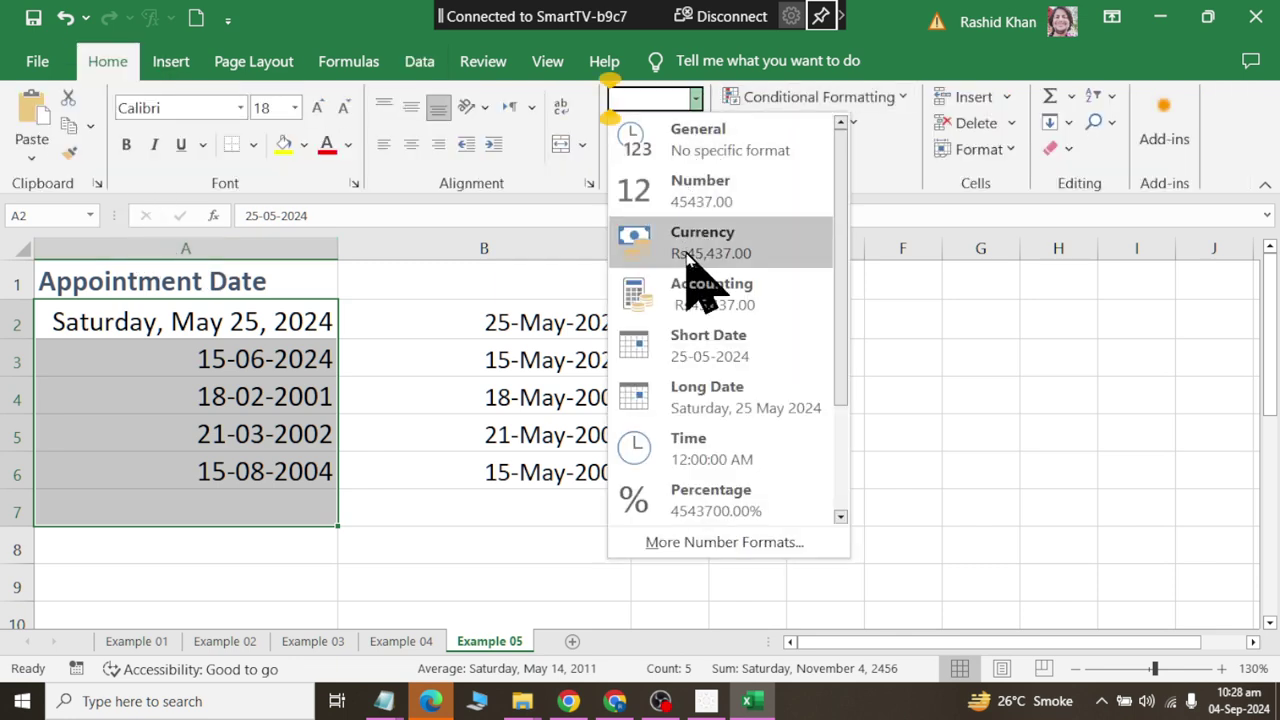
click(700, 195)
click(247, 321)
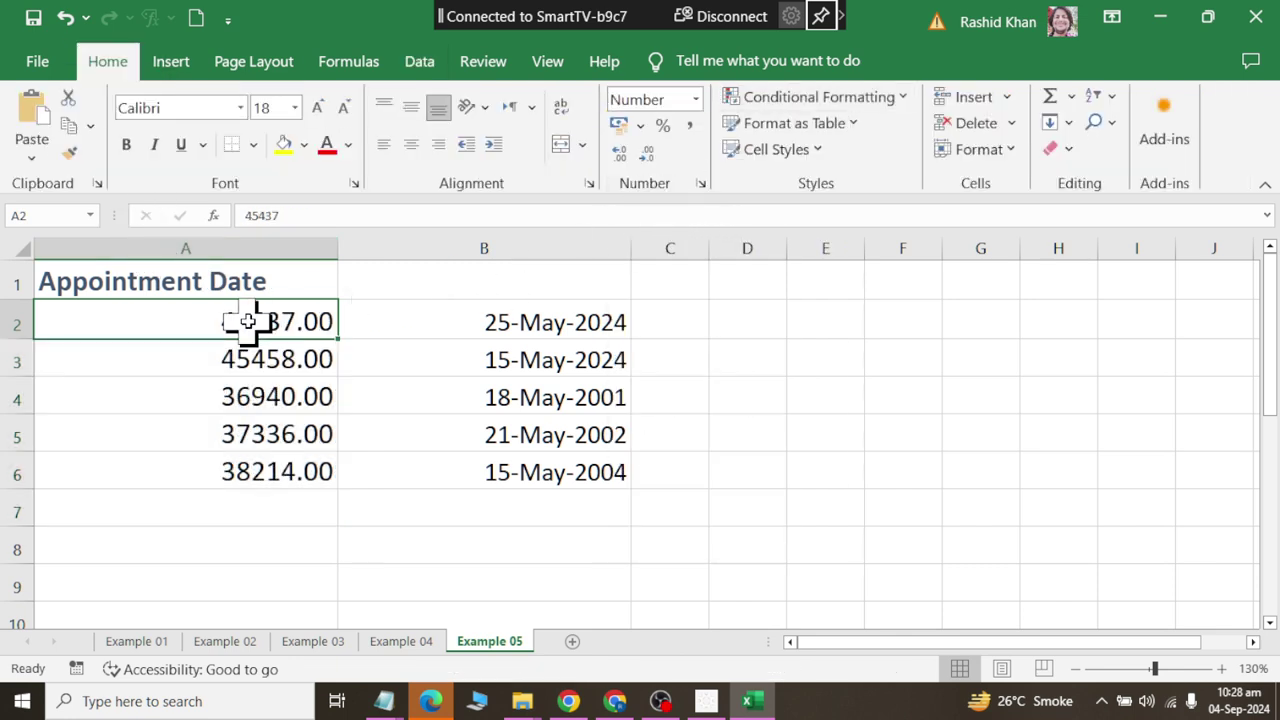
drag(247, 321, 263, 508)
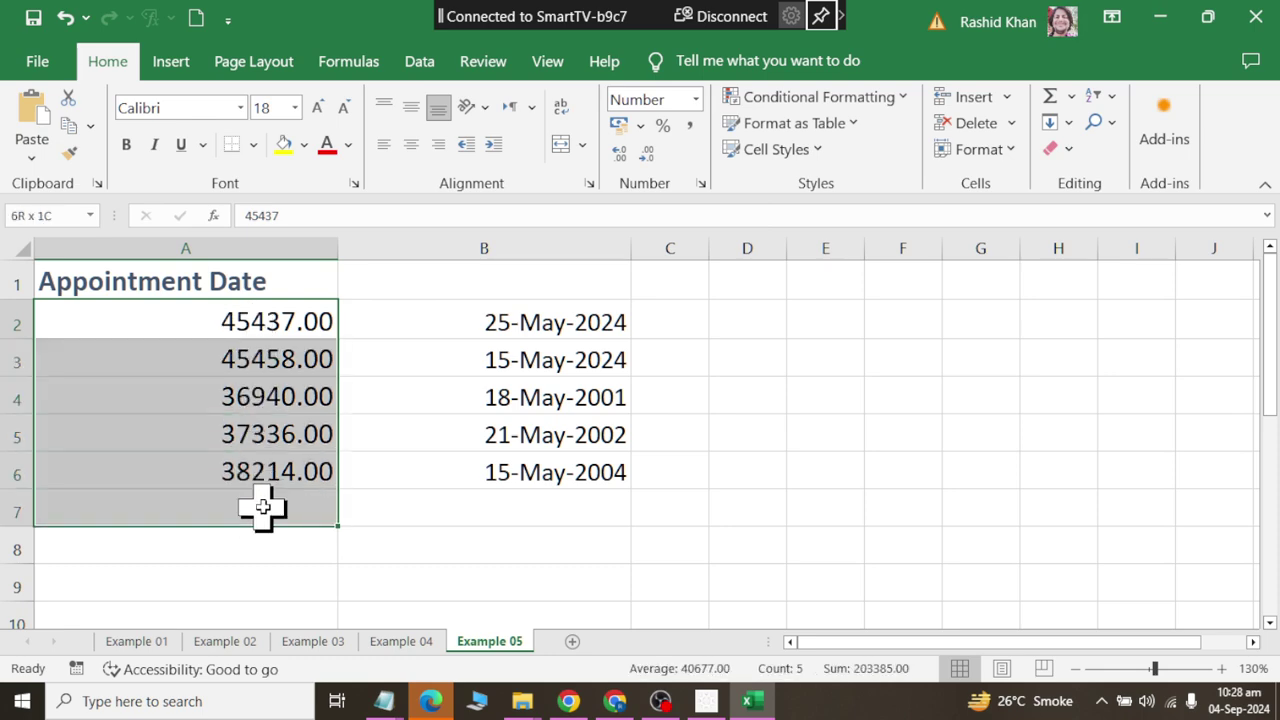
click(697, 99)
click(677, 352)
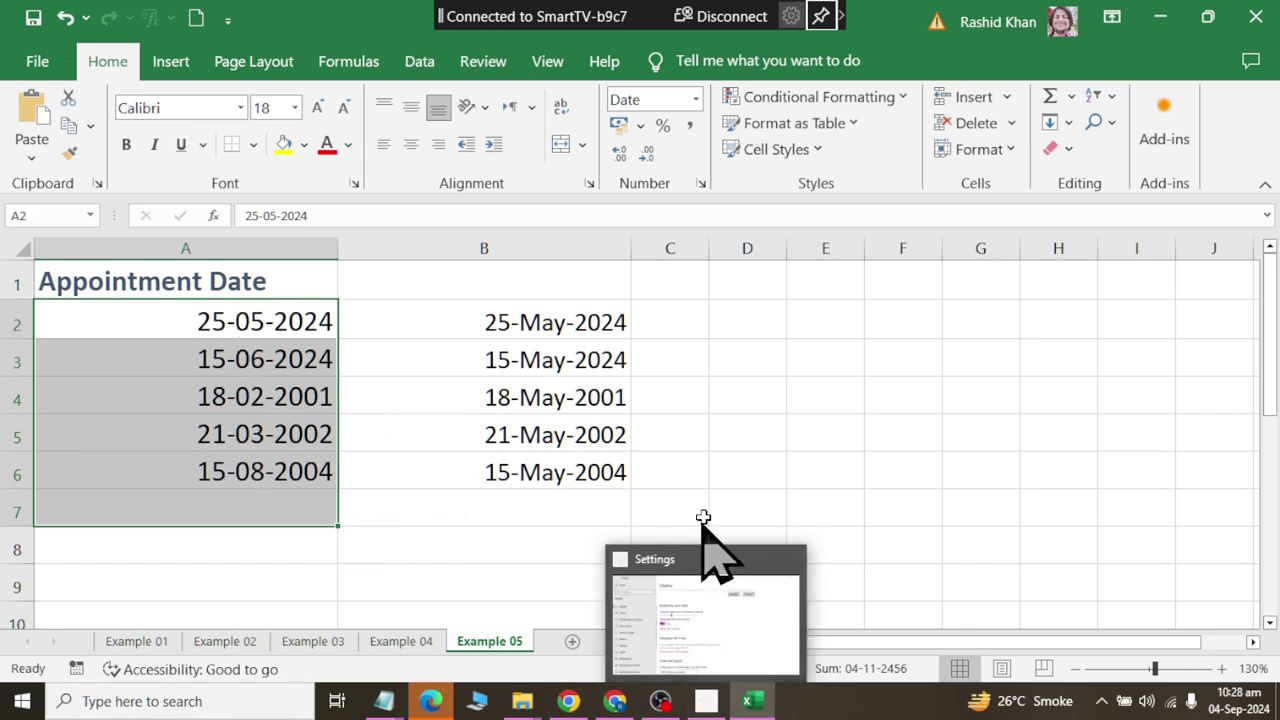
Reconnect to the SmartTV-b9c7 wireless display from Display settings, then return to Excel's Example 05 sheet
click(762, 14)
click(706, 701)
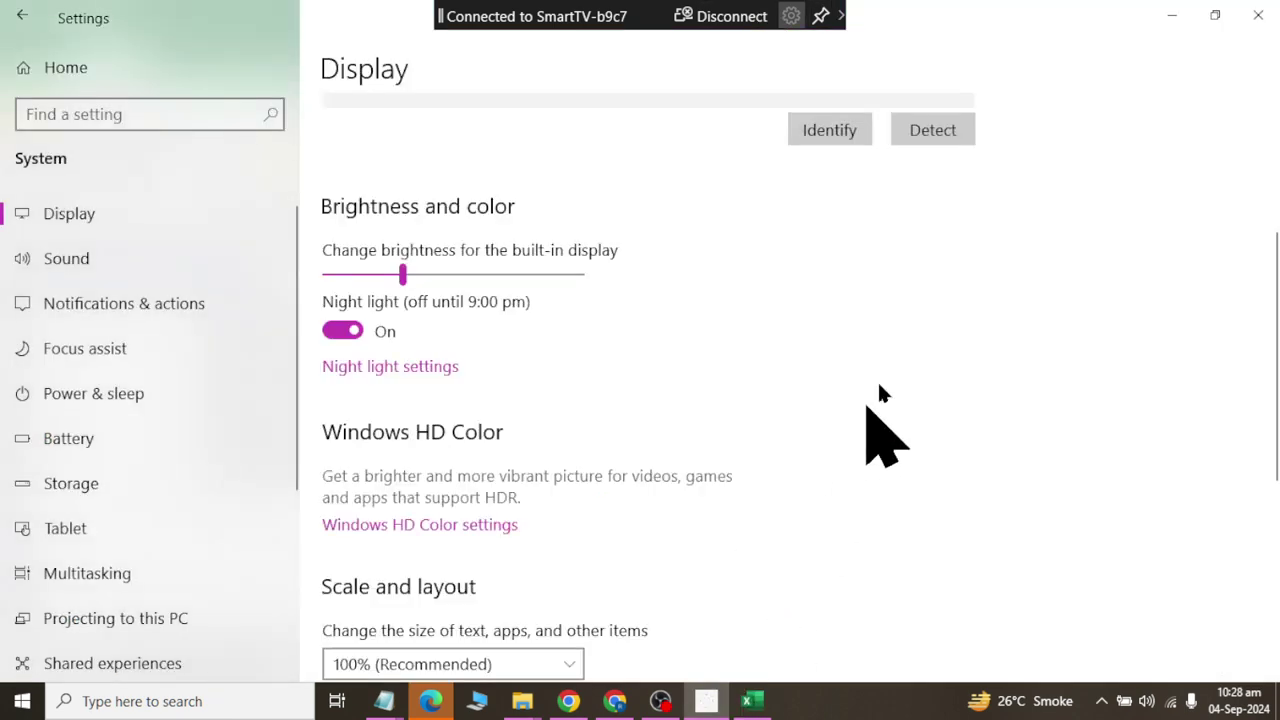
scroll(645, 422, down, 5)
scroll(645, 422, down, 2)
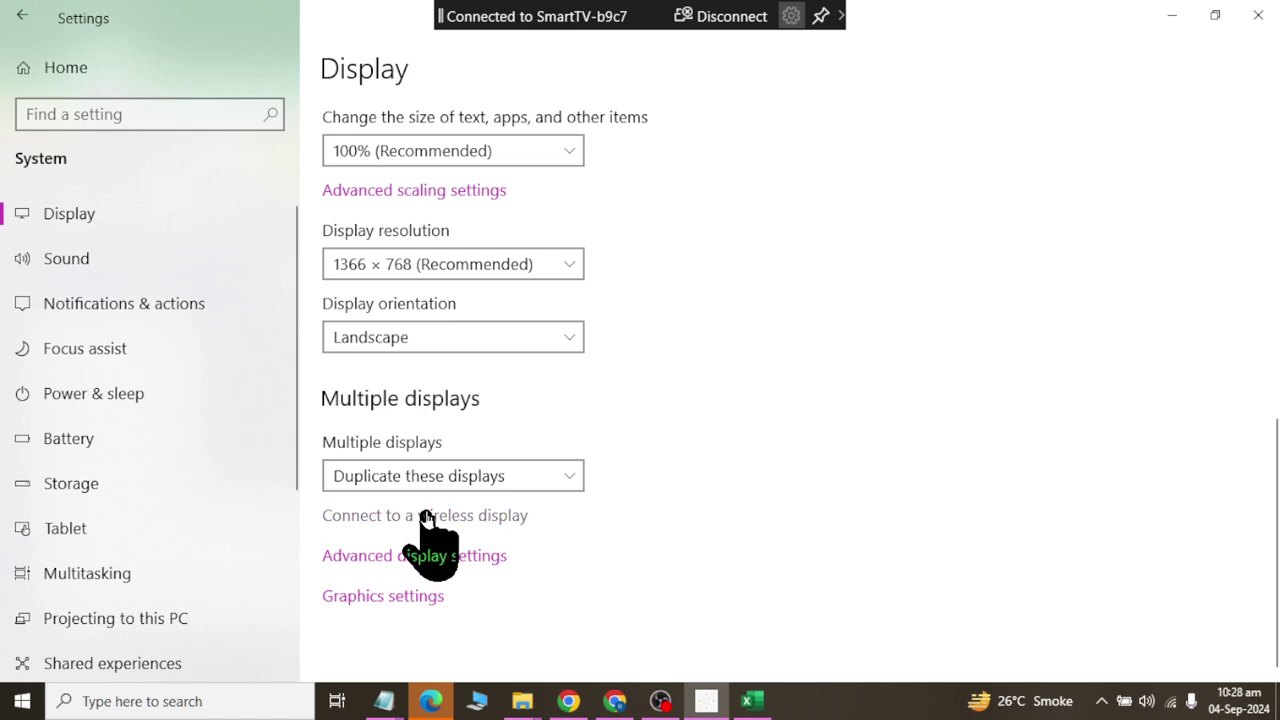
click(696, 14)
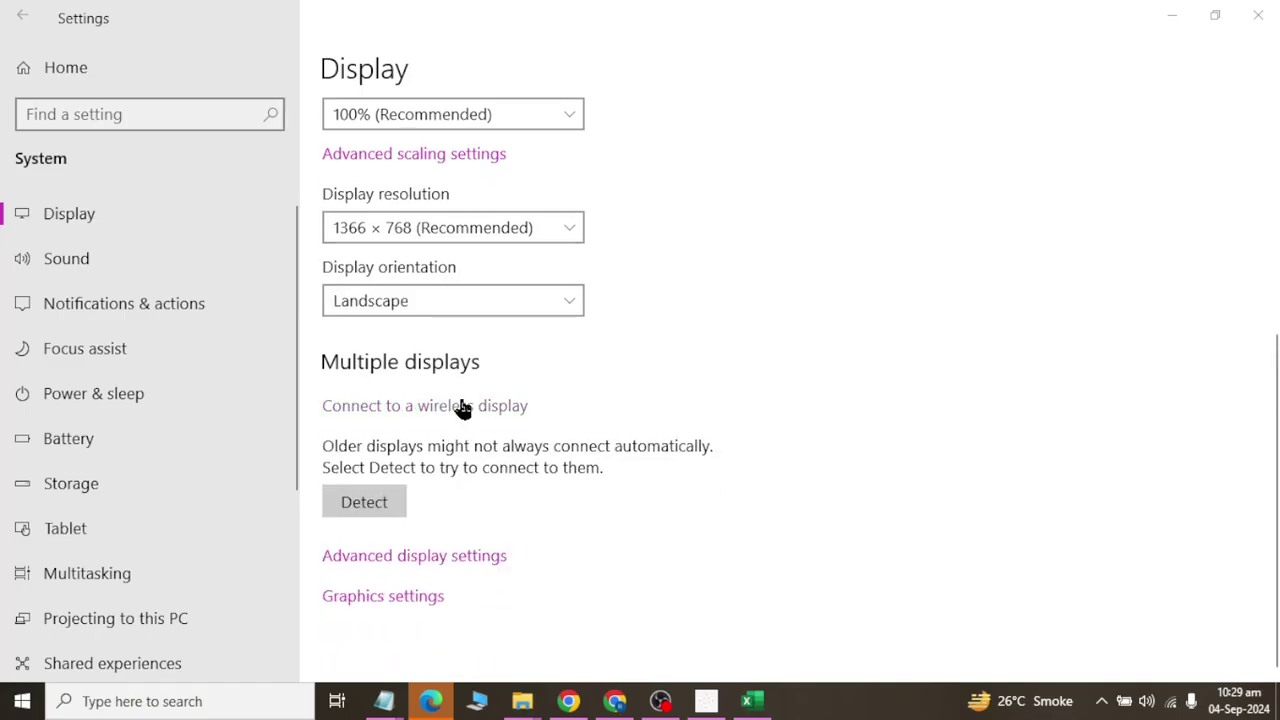
click(462, 407)
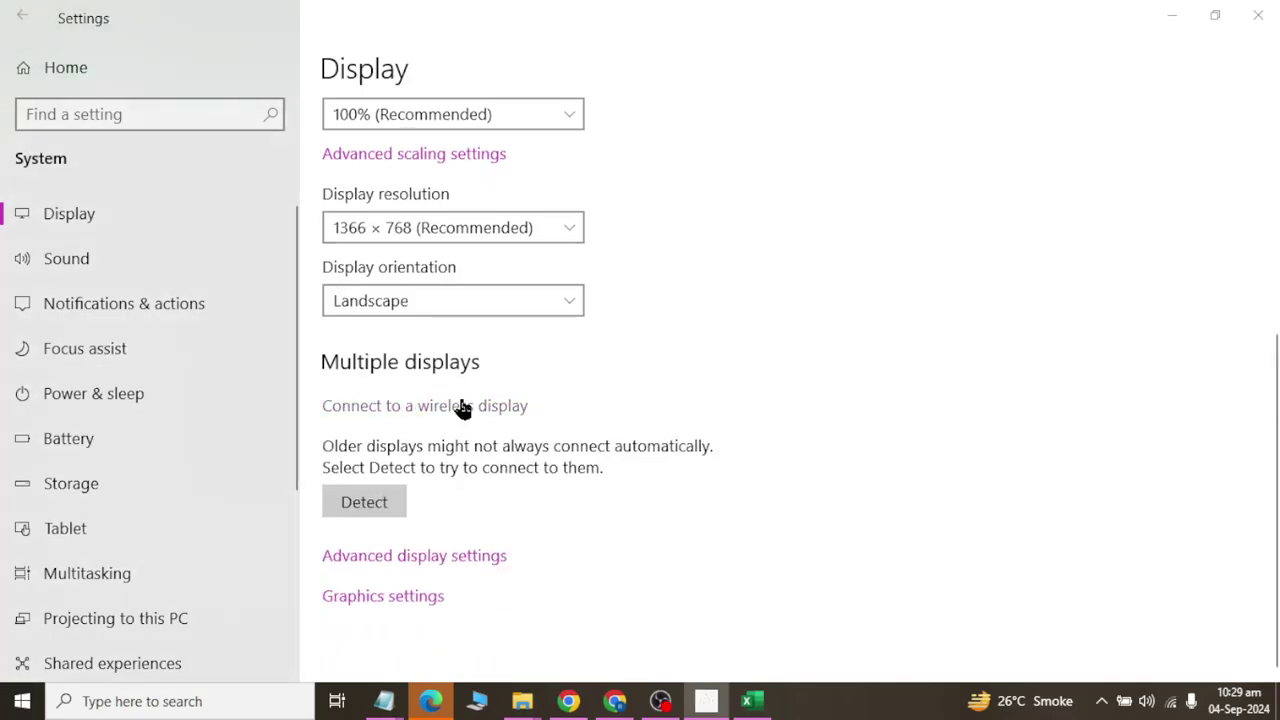
click(1087, 201)
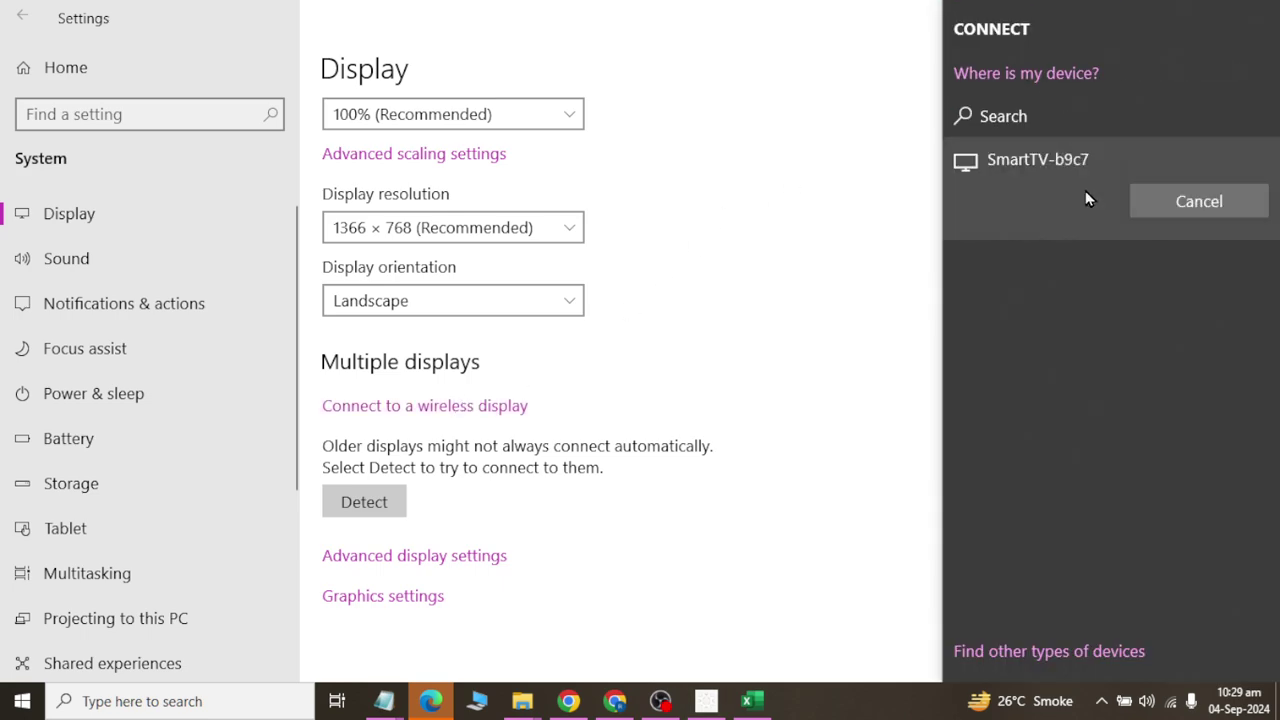
click(752, 700)
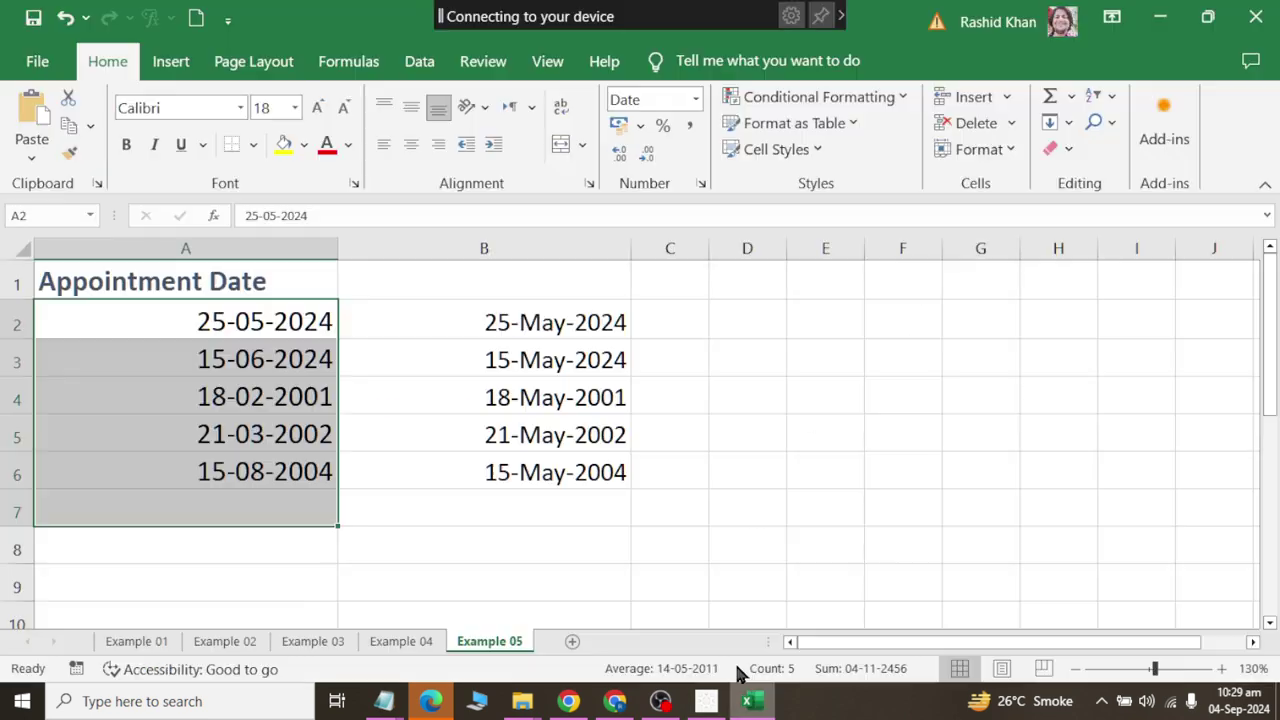
click(345, 314)
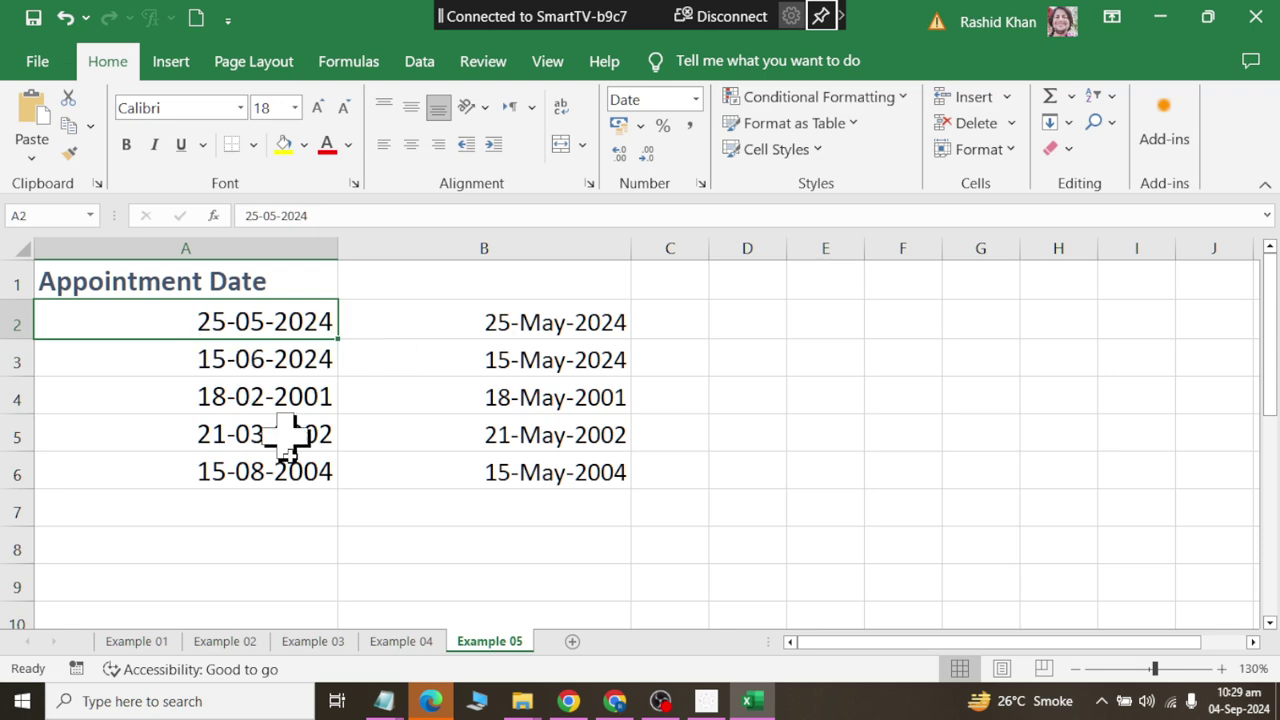
Enter 14/6/1998 in A2 so it shows as 14-06-1998, then select A2:A7
text(2)
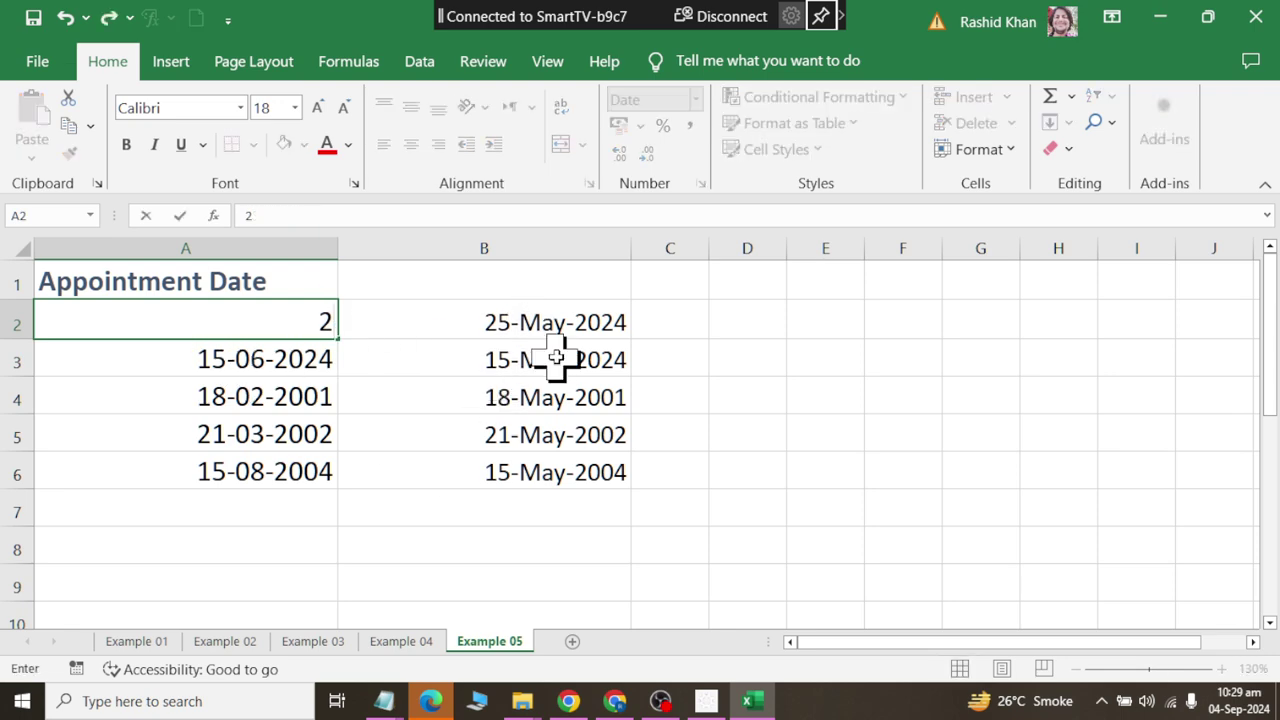
key(Escape)
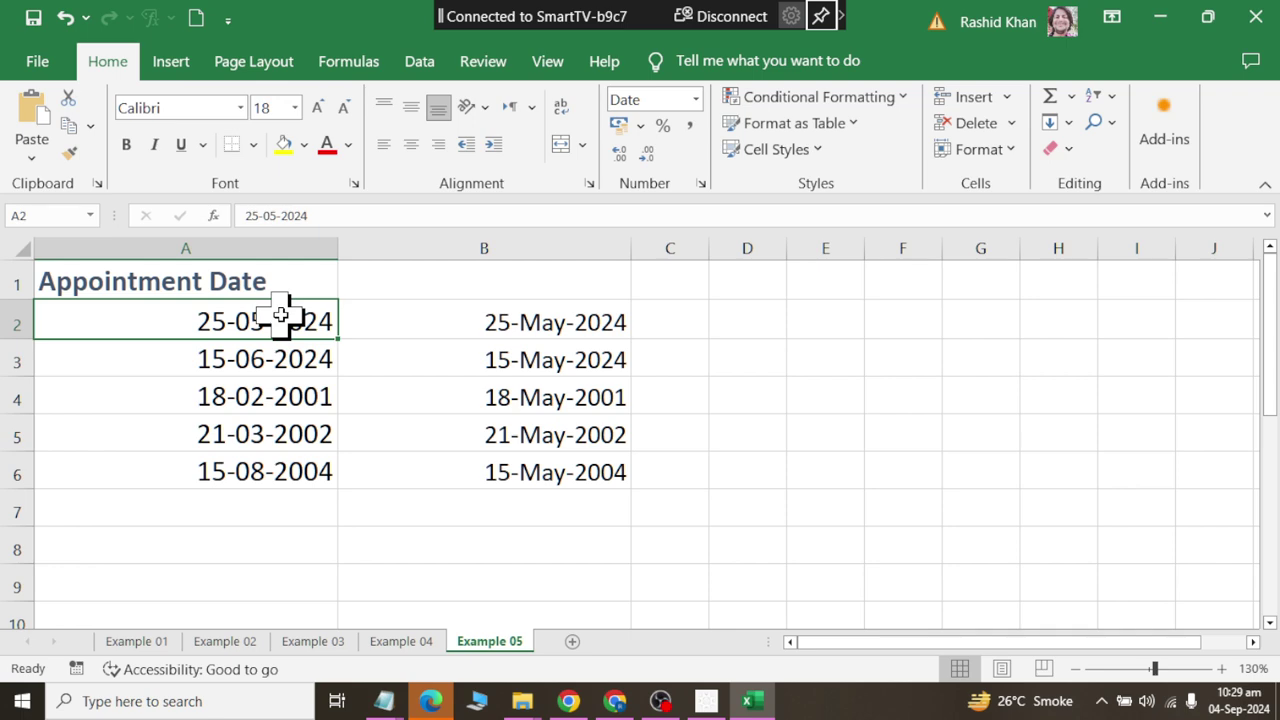
text(14/6/)
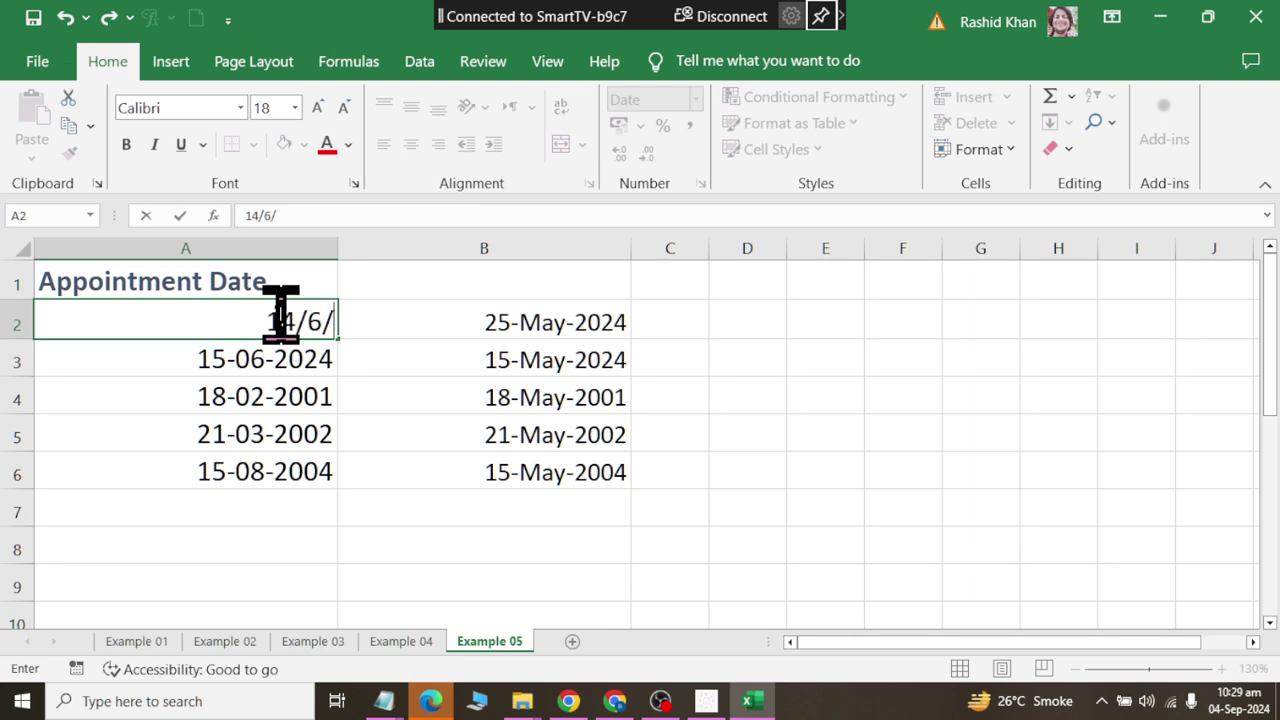
text(199)
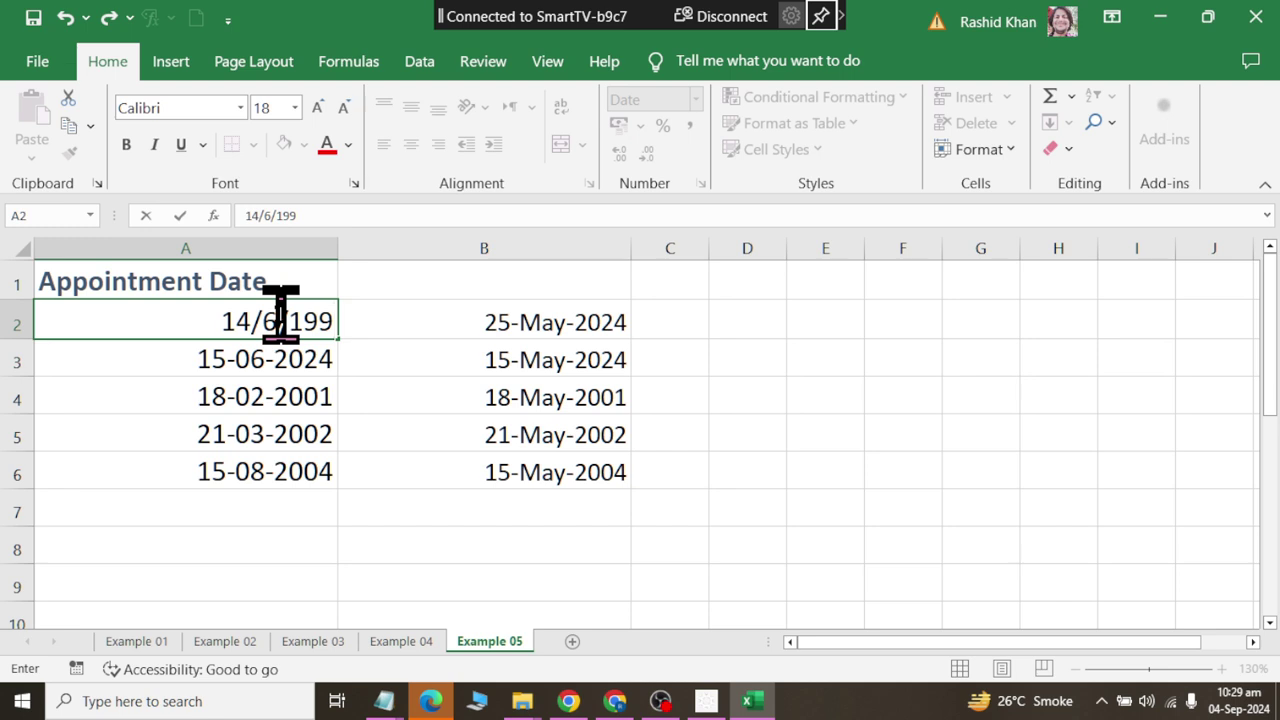
text(8)
key(Return)
click(283, 308)
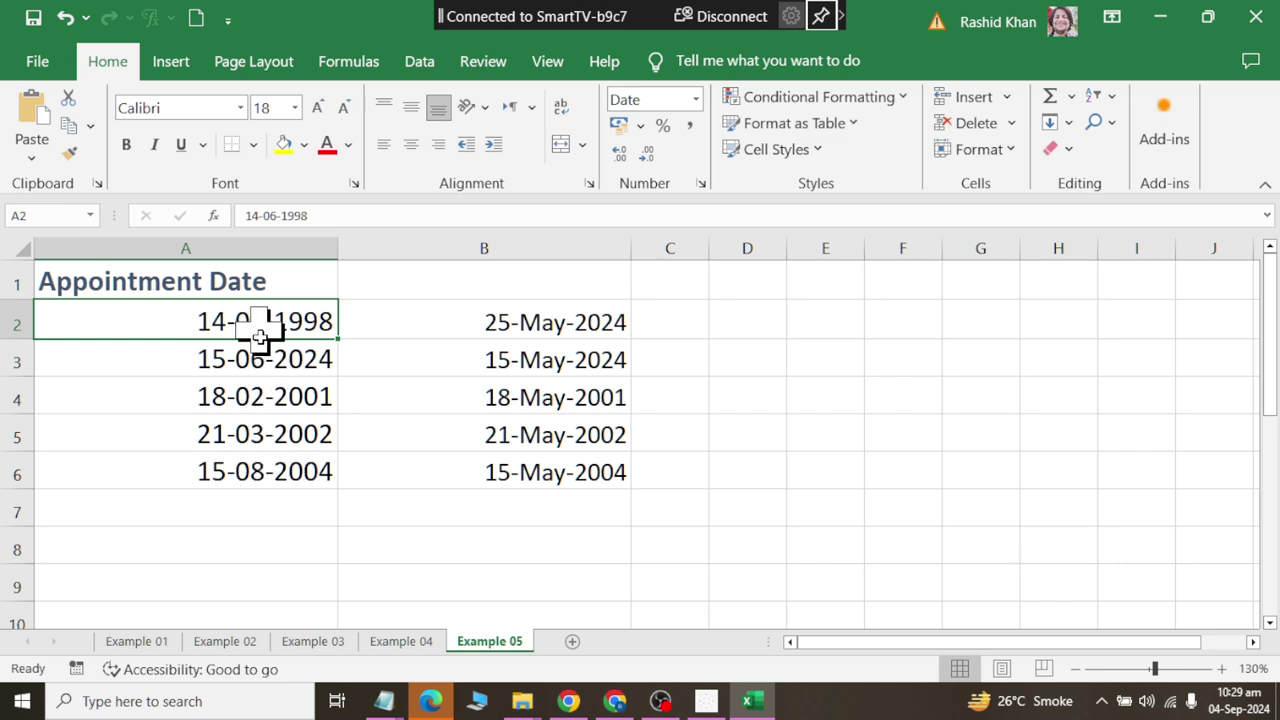
drag(257, 330, 257, 508)
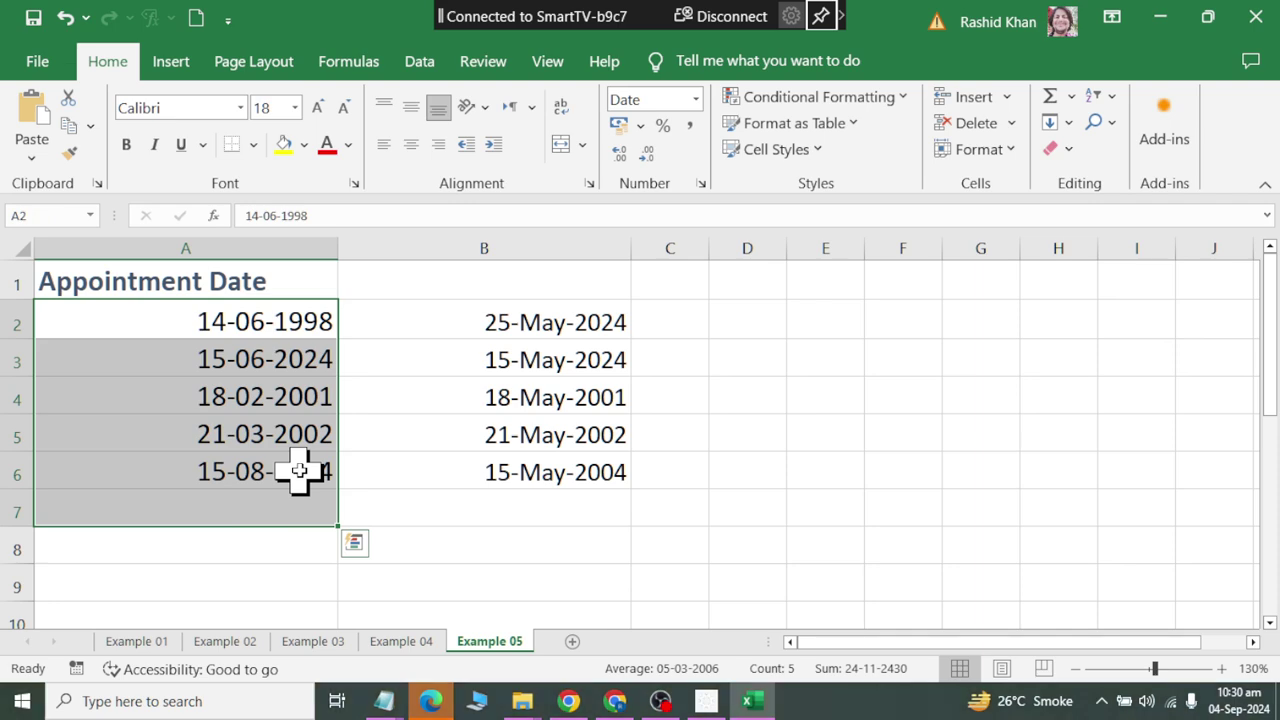
Clear A2:A7 and enter 15.06.1988 in A2, where it stays as typed text
key(Delete)
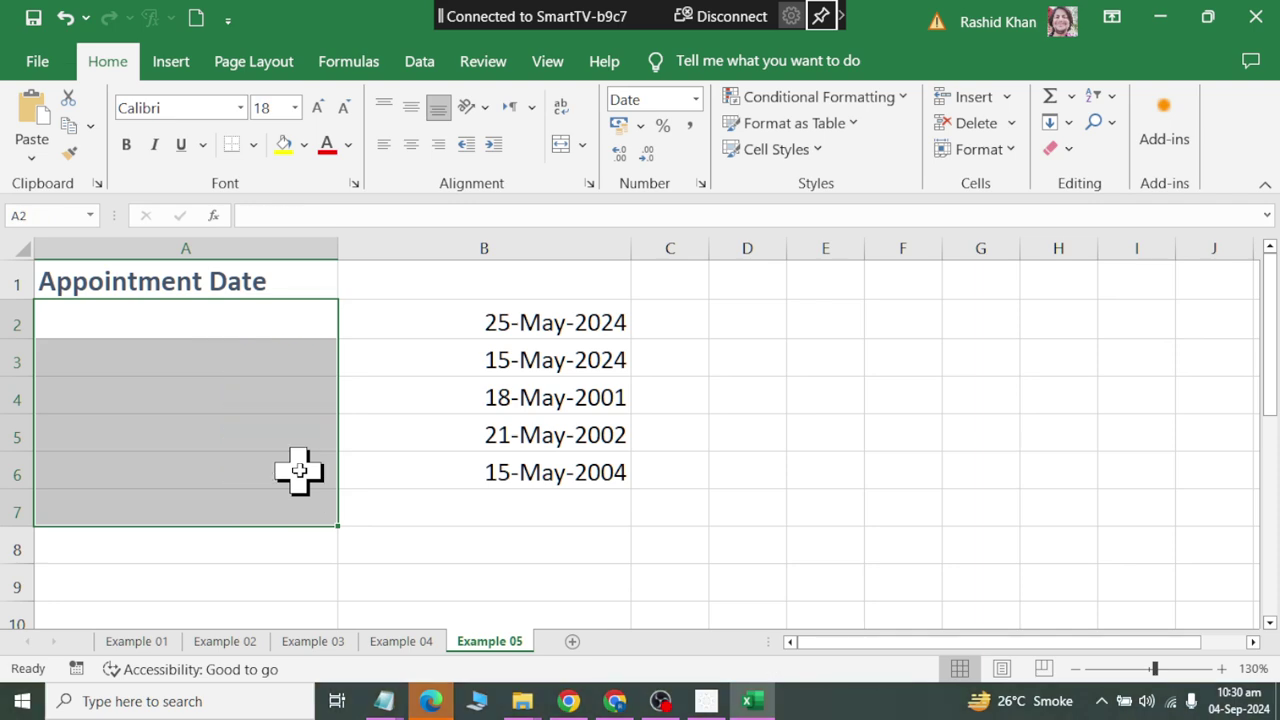
key(Up)
key(Down)
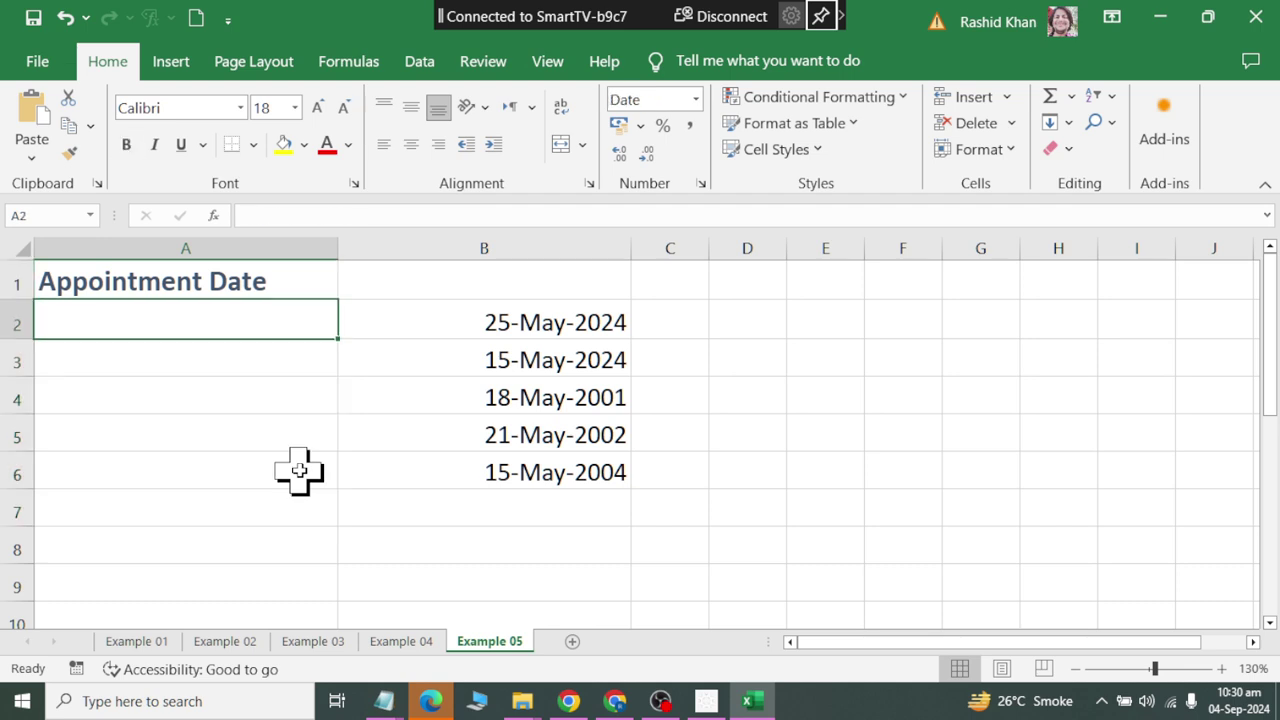
text(15.06.1988)
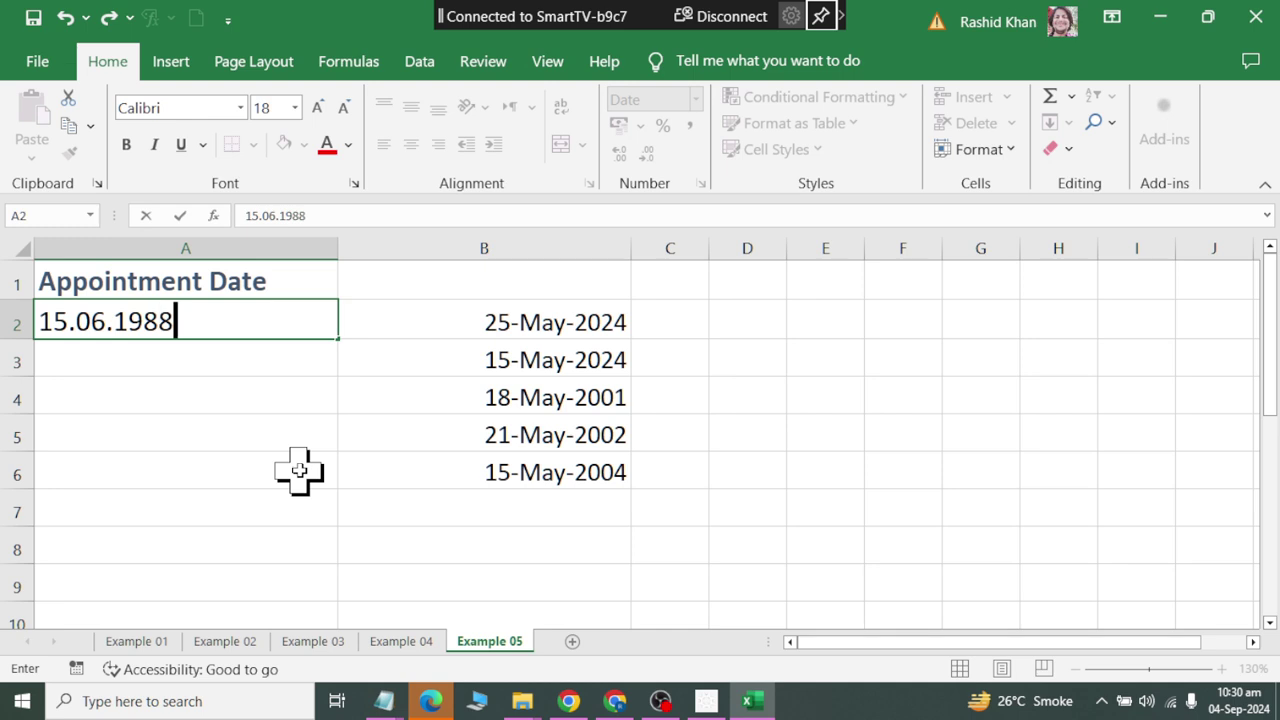
key(Return)
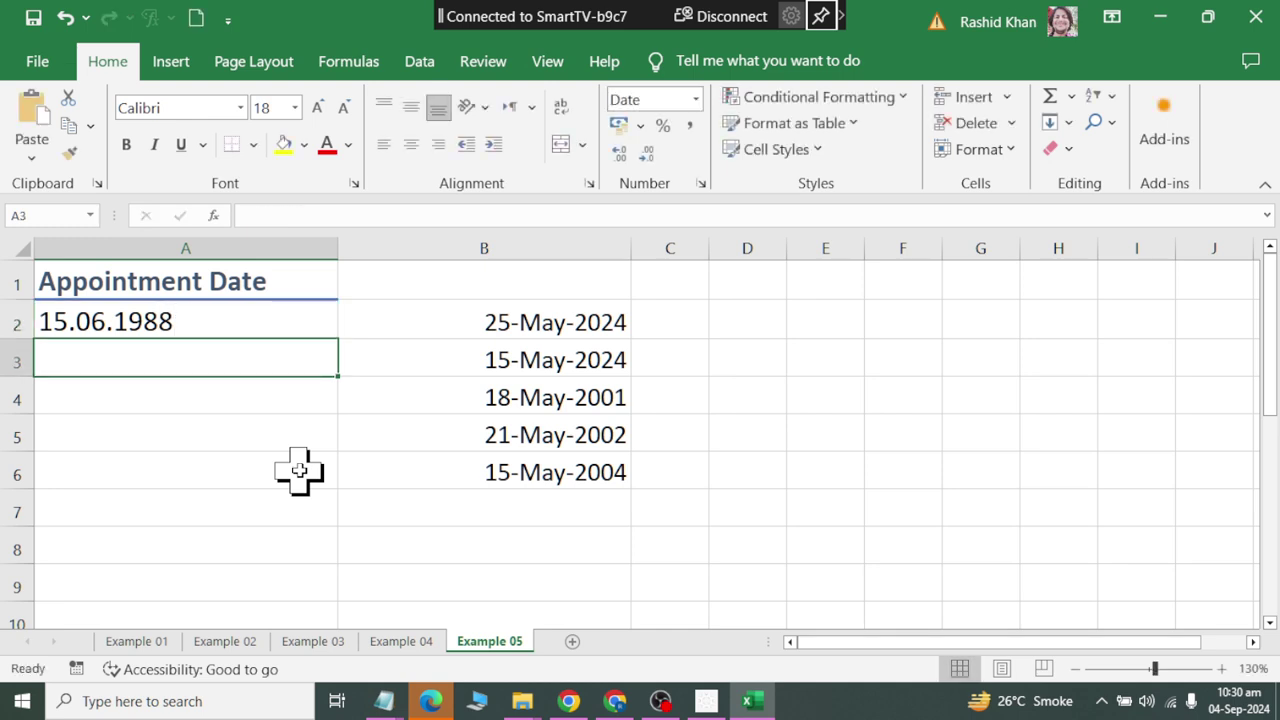
click(233, 325)
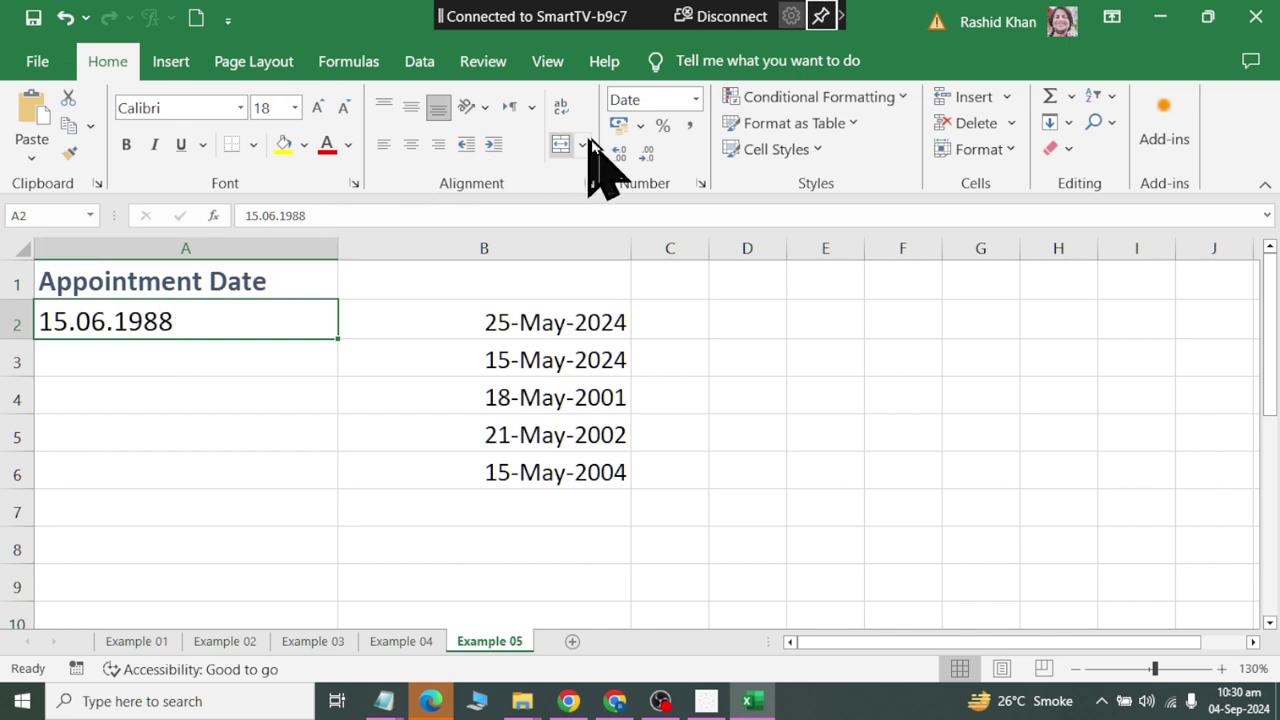
Try the Long Date, Short Date and Number formats on A2
click(695, 104)
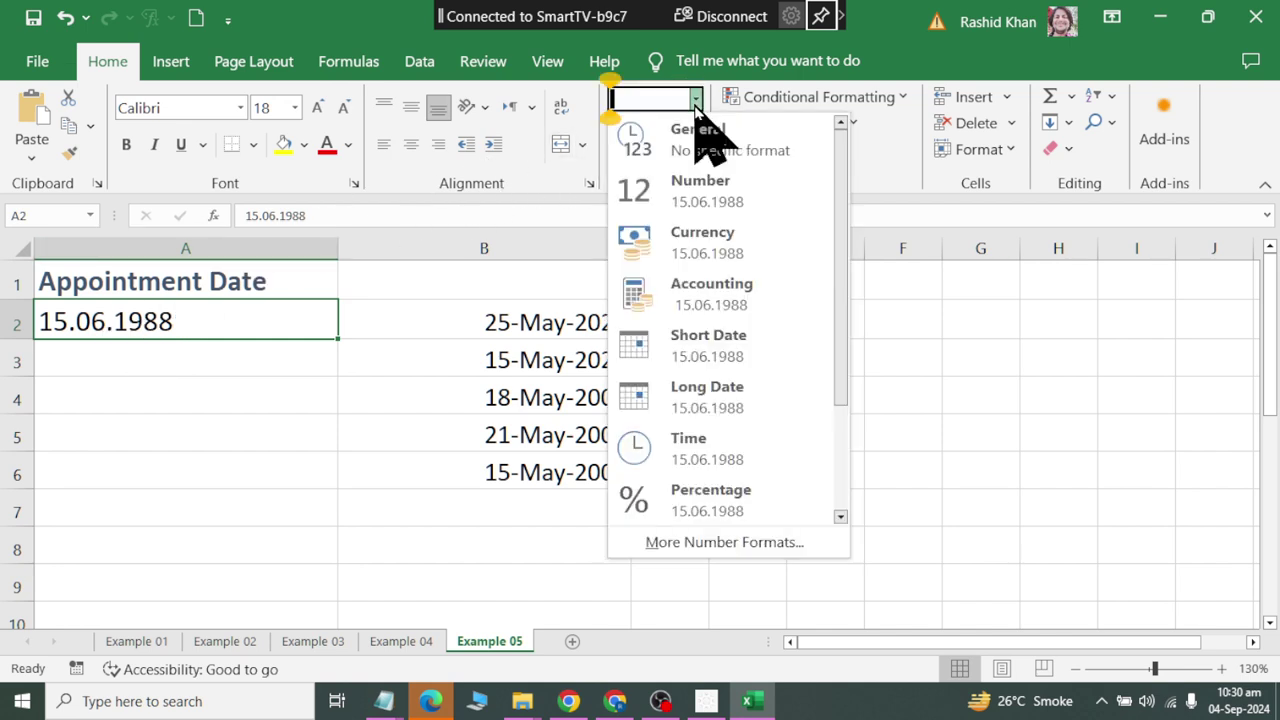
click(689, 403)
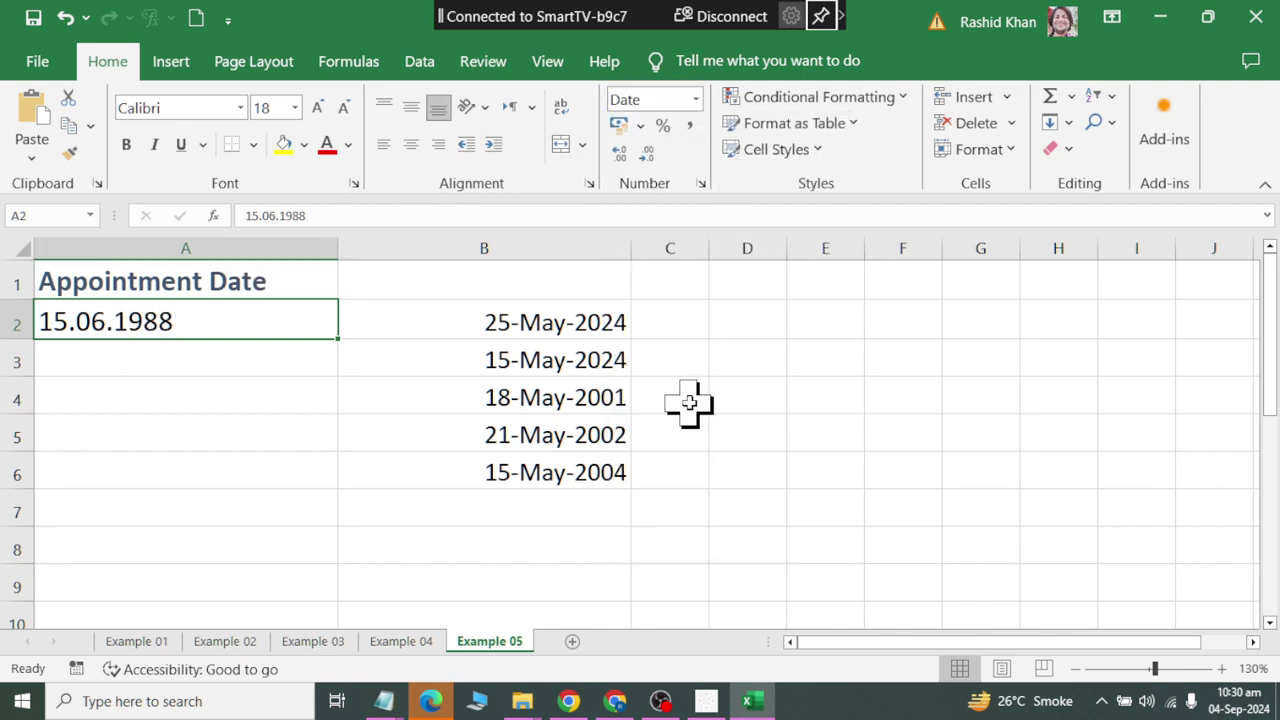
click(695, 99)
click(720, 358)
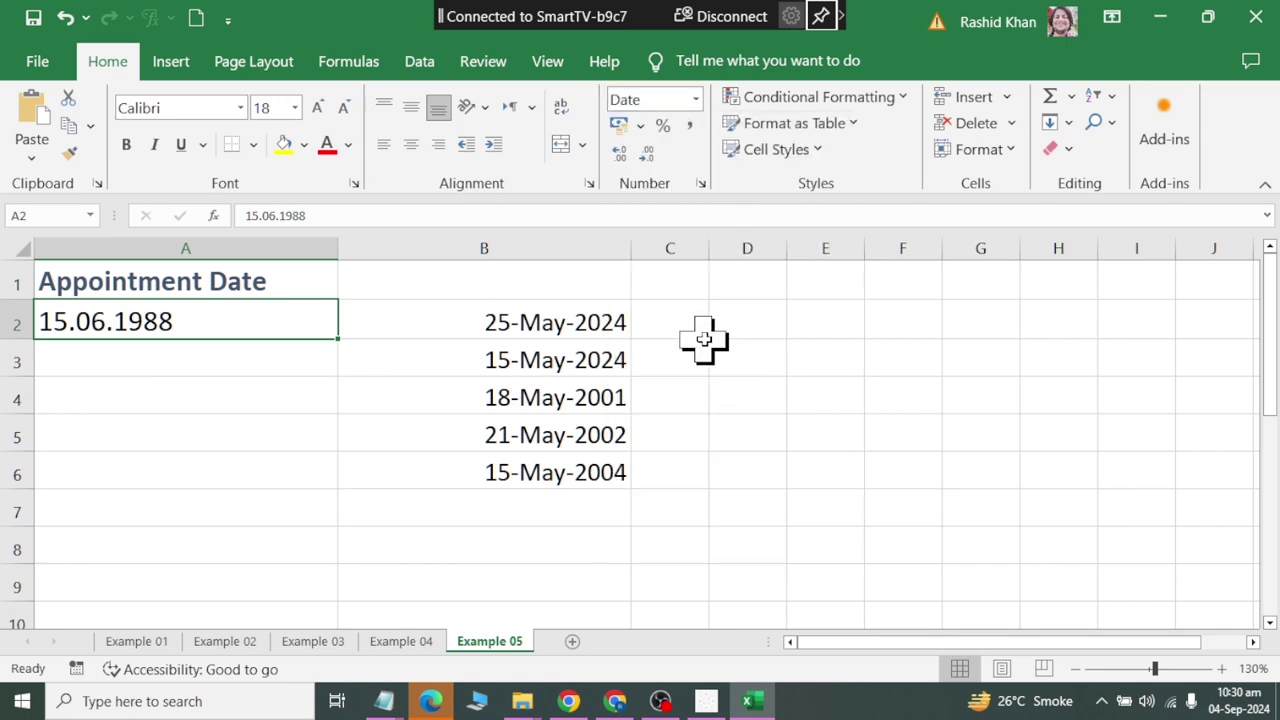
click(695, 99)
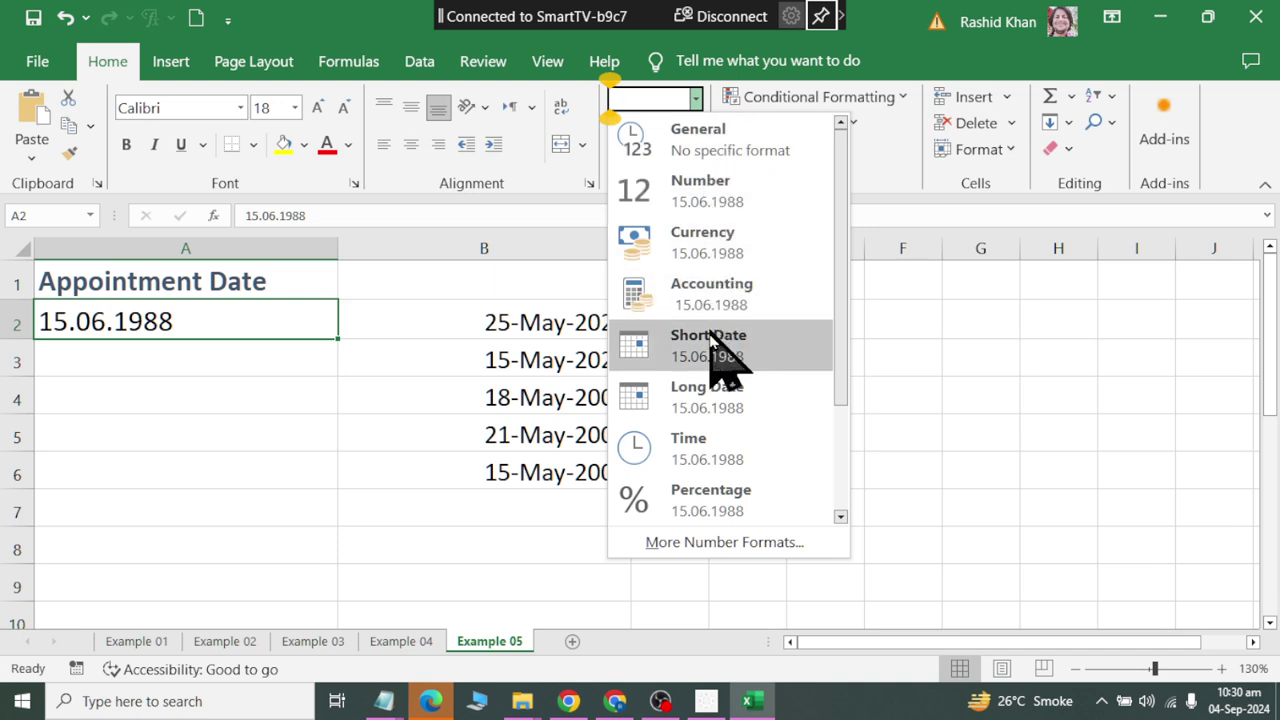
click(700, 190)
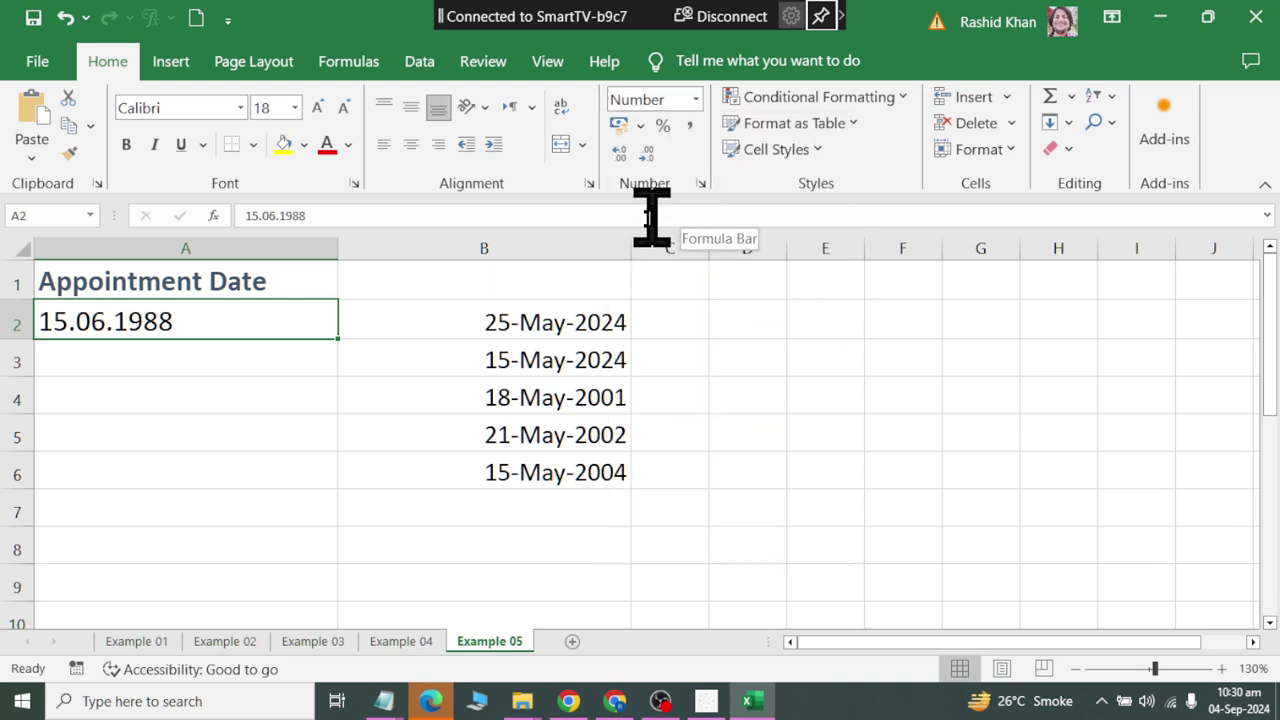
click(617, 245)
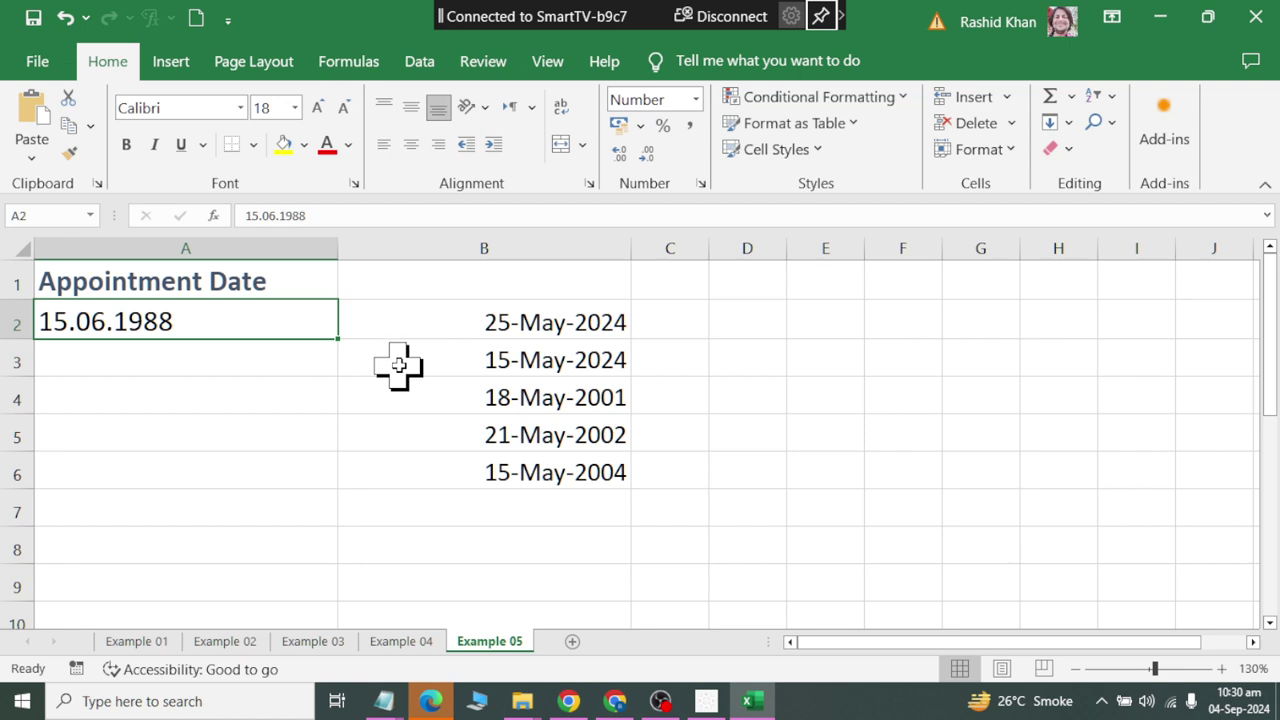
Clear the dates in B2:B8 and start typing a new 15/06/ date in B2
drag(557, 323, 543, 534)
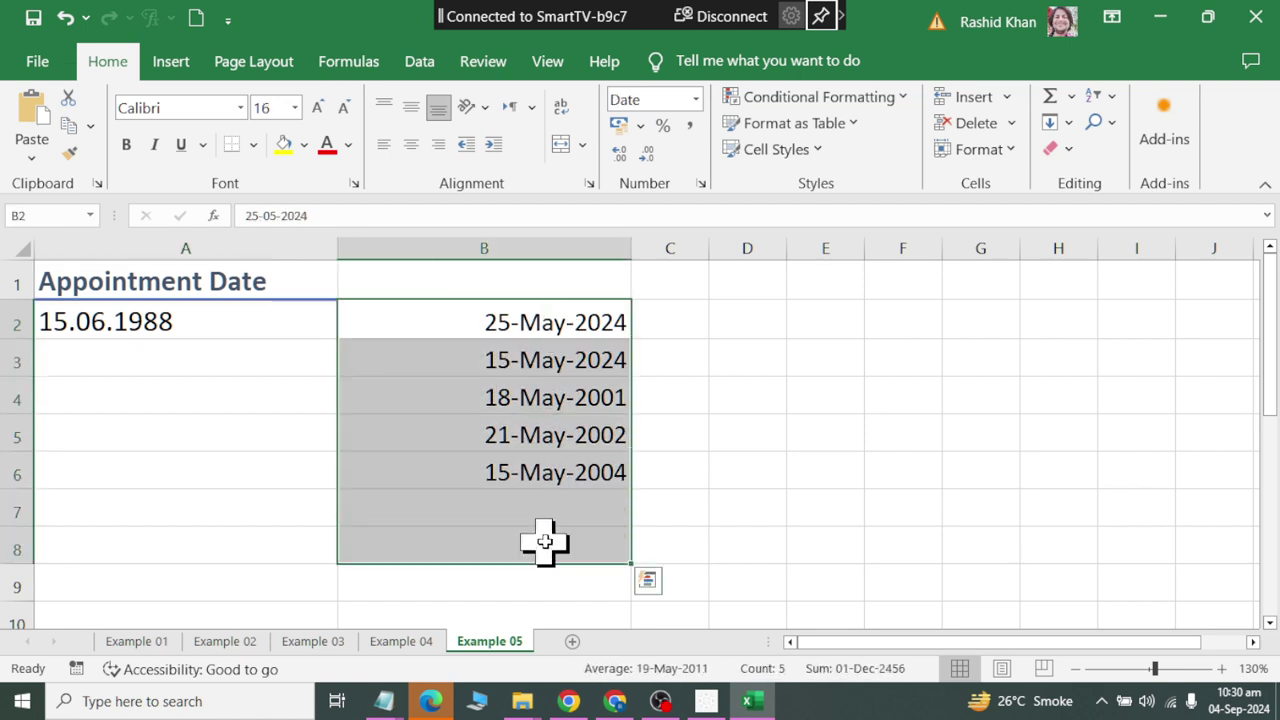
key(Delete)
key(Up)
key(Down)
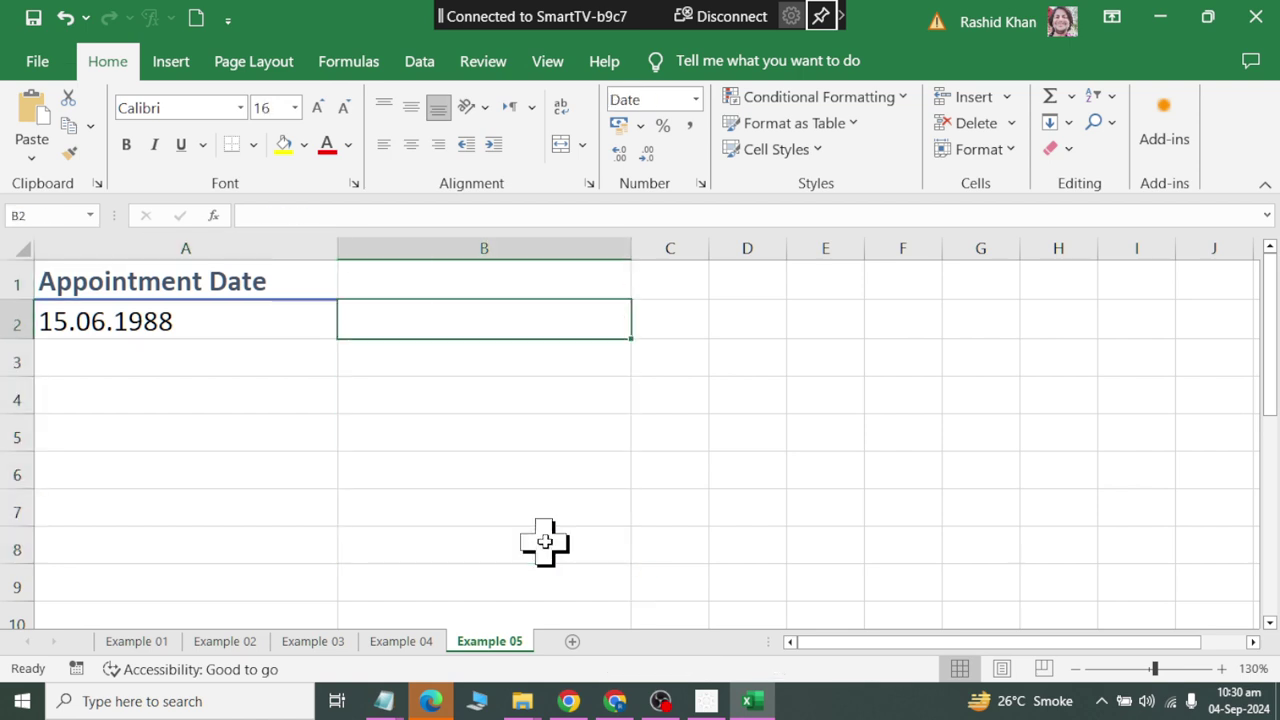
text(15/06/)
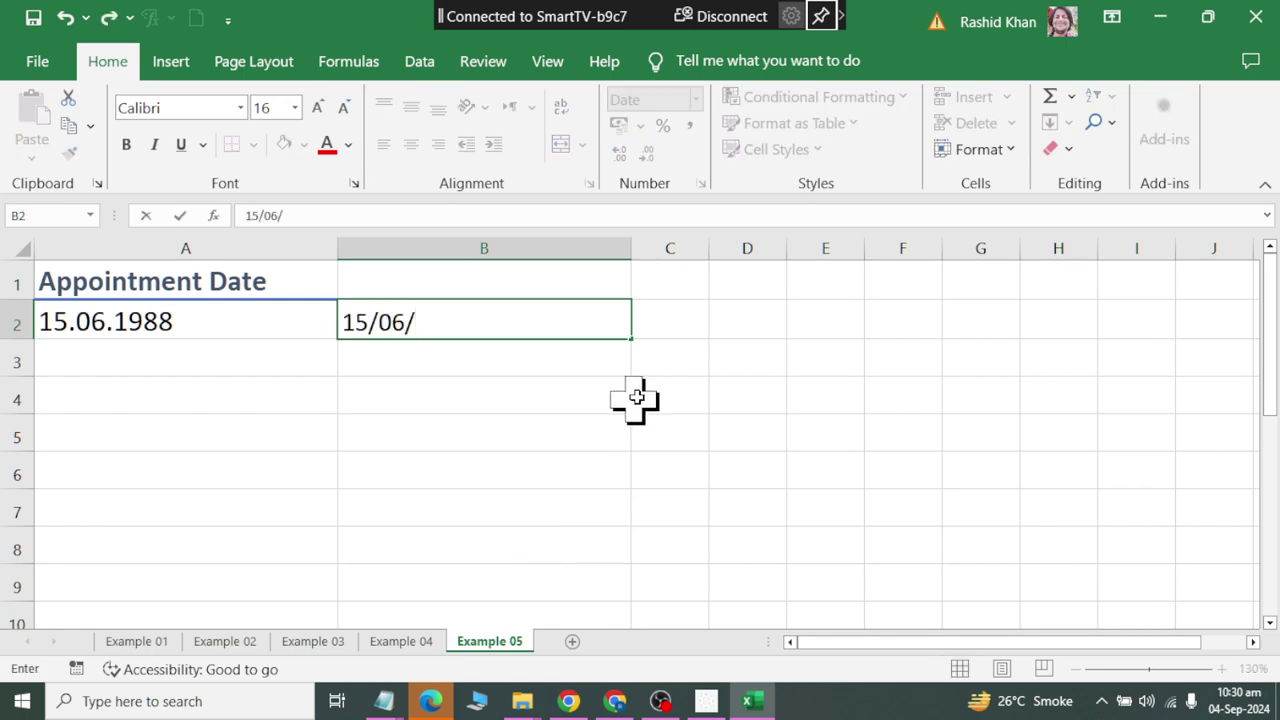
text(2003)
Commit the 2003 date in B2, widen column B, and apply Long Date: Sunday, 15 June 2003
key(Return)
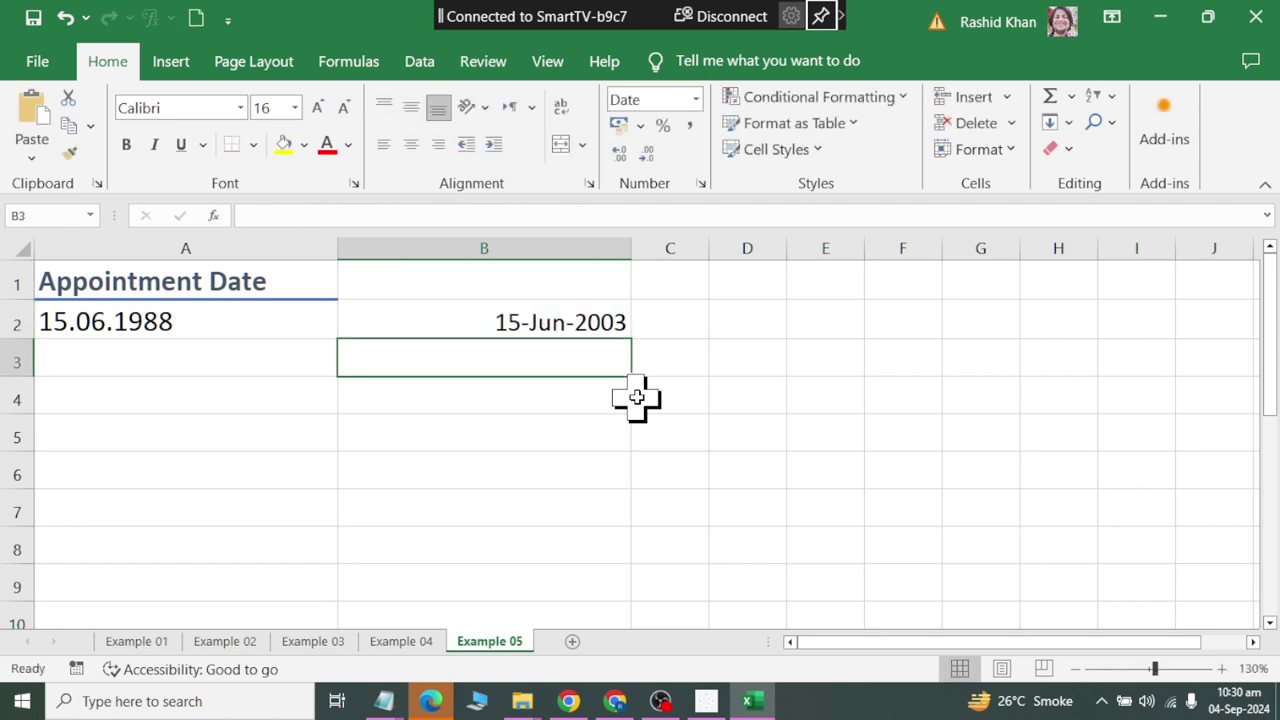
drag(632, 248, 702, 250)
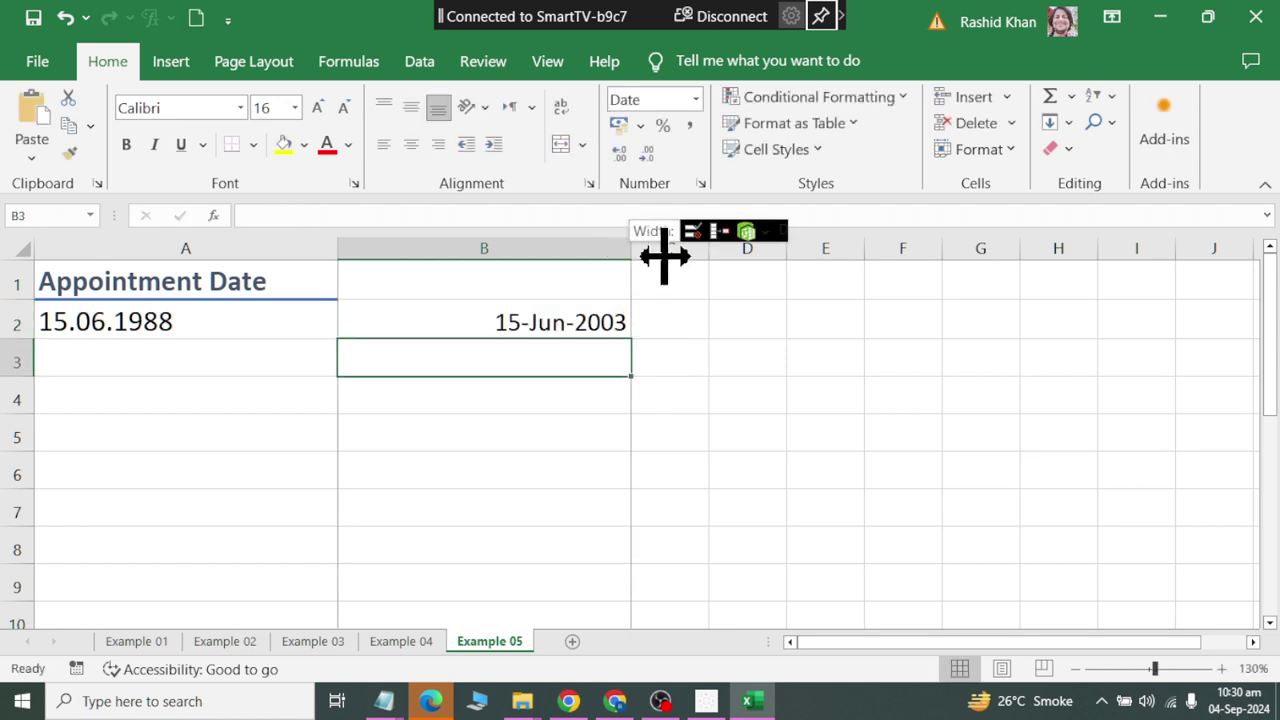
click(641, 324)
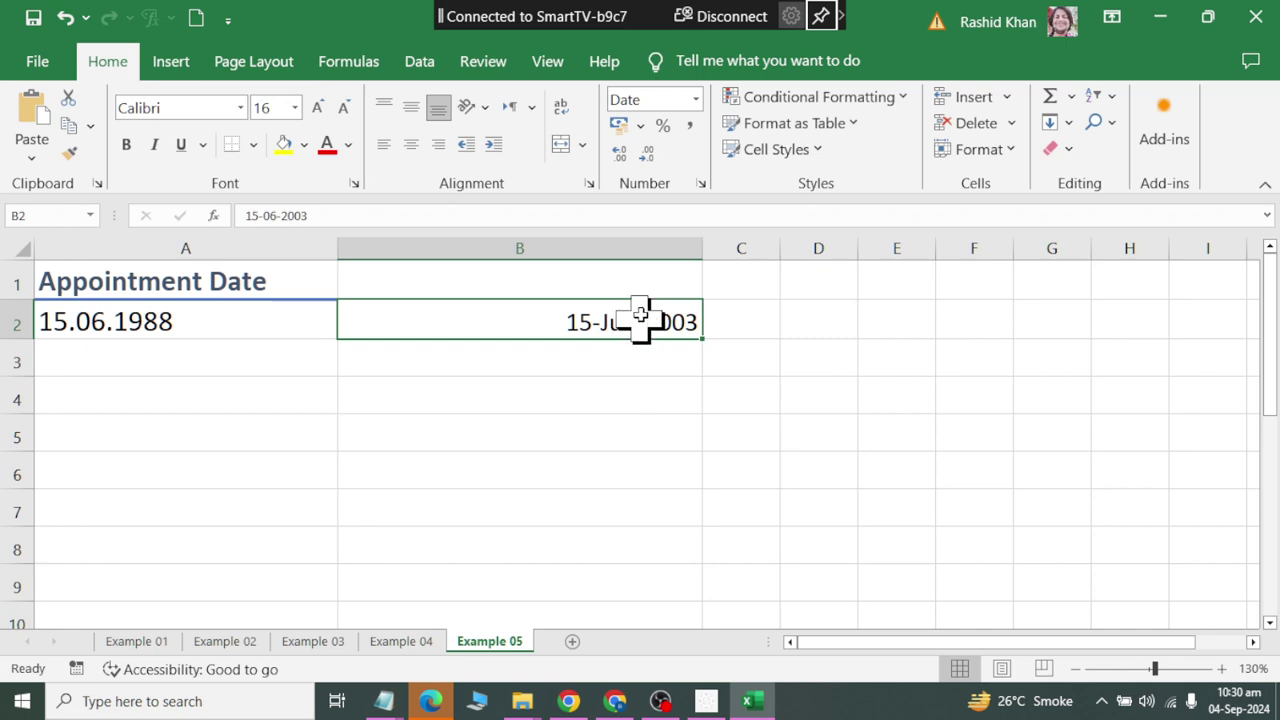
click(695, 99)
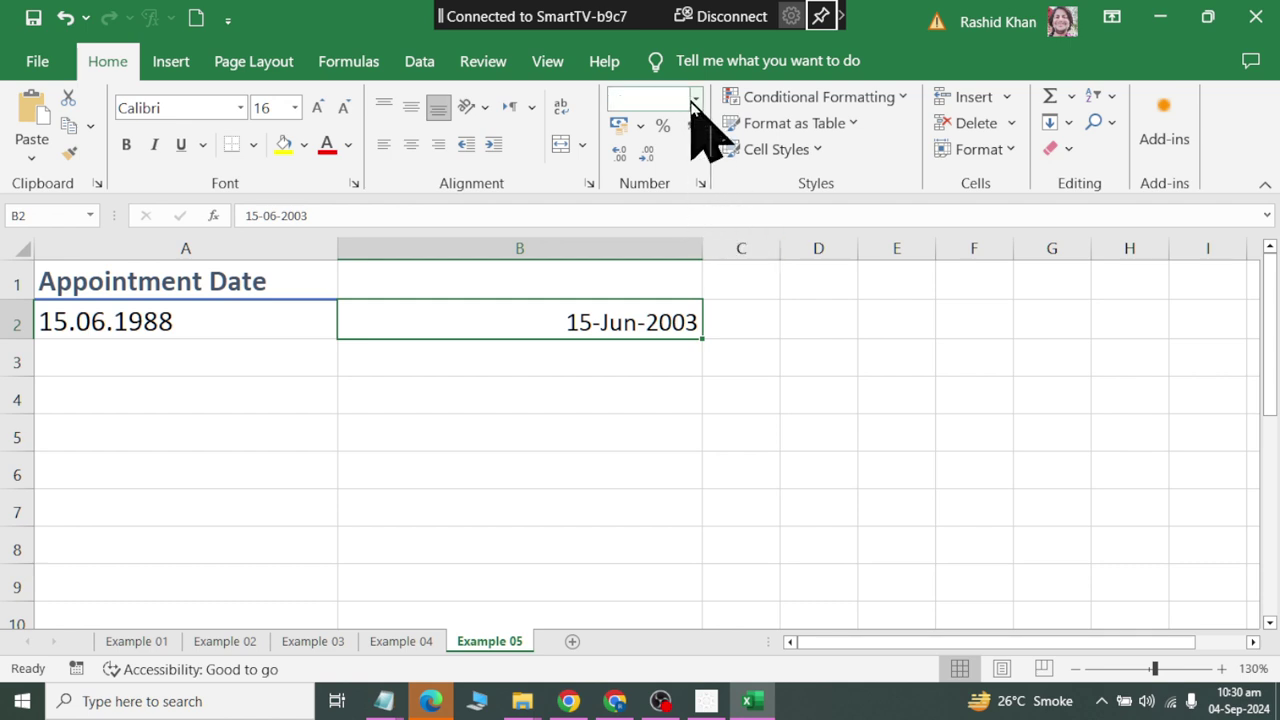
click(707, 392)
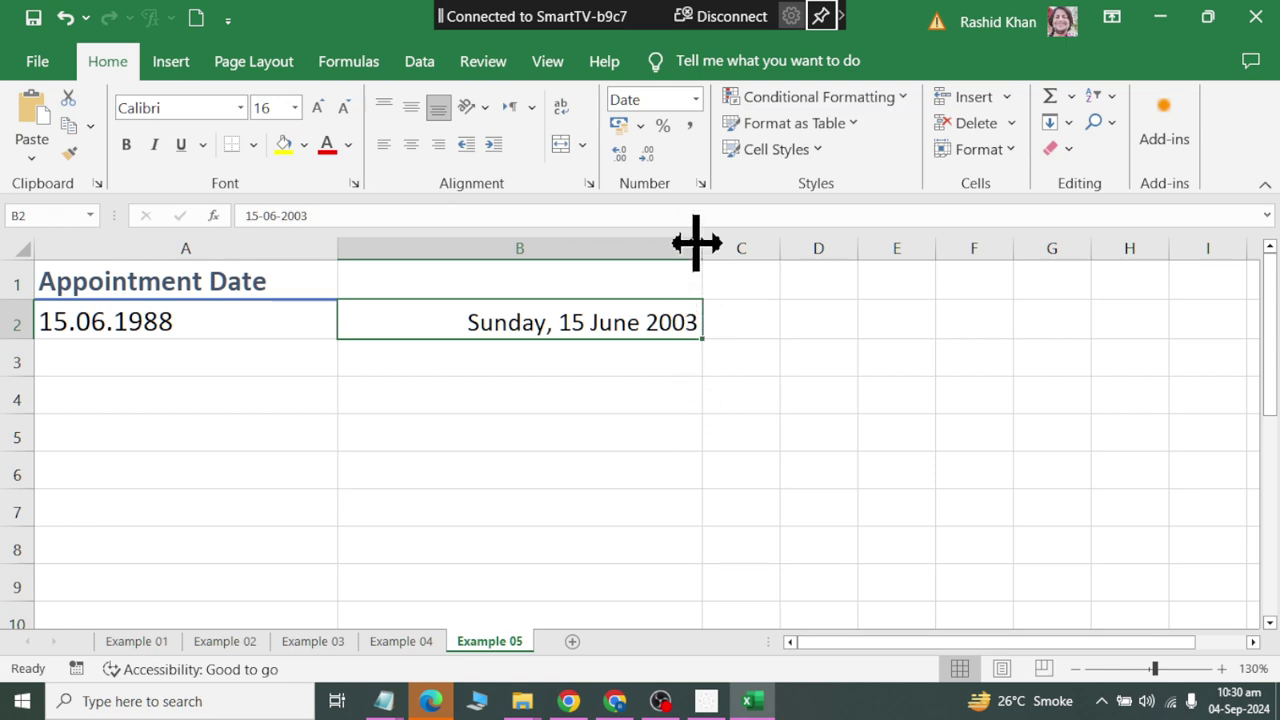
Try the 14-Mar-2012 and 'Wednesday, March 14, 2012' date types on B2 via Format Cells
click(701, 184)
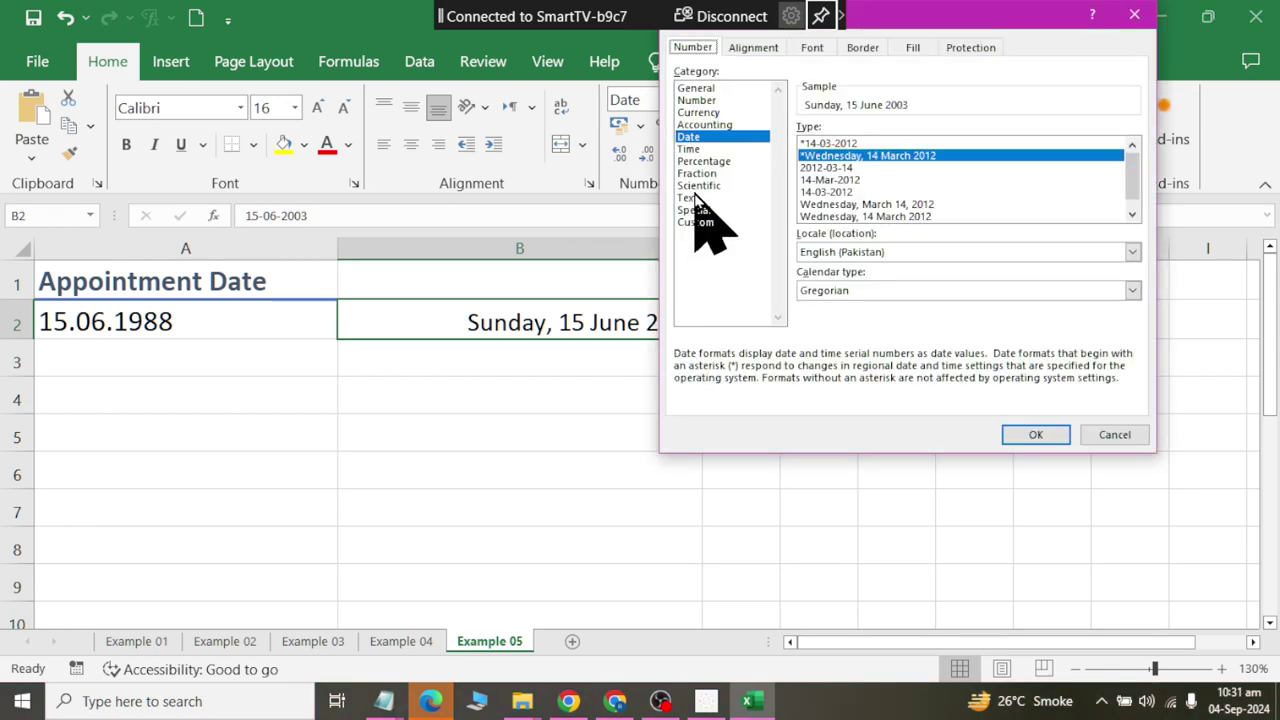
click(872, 180)
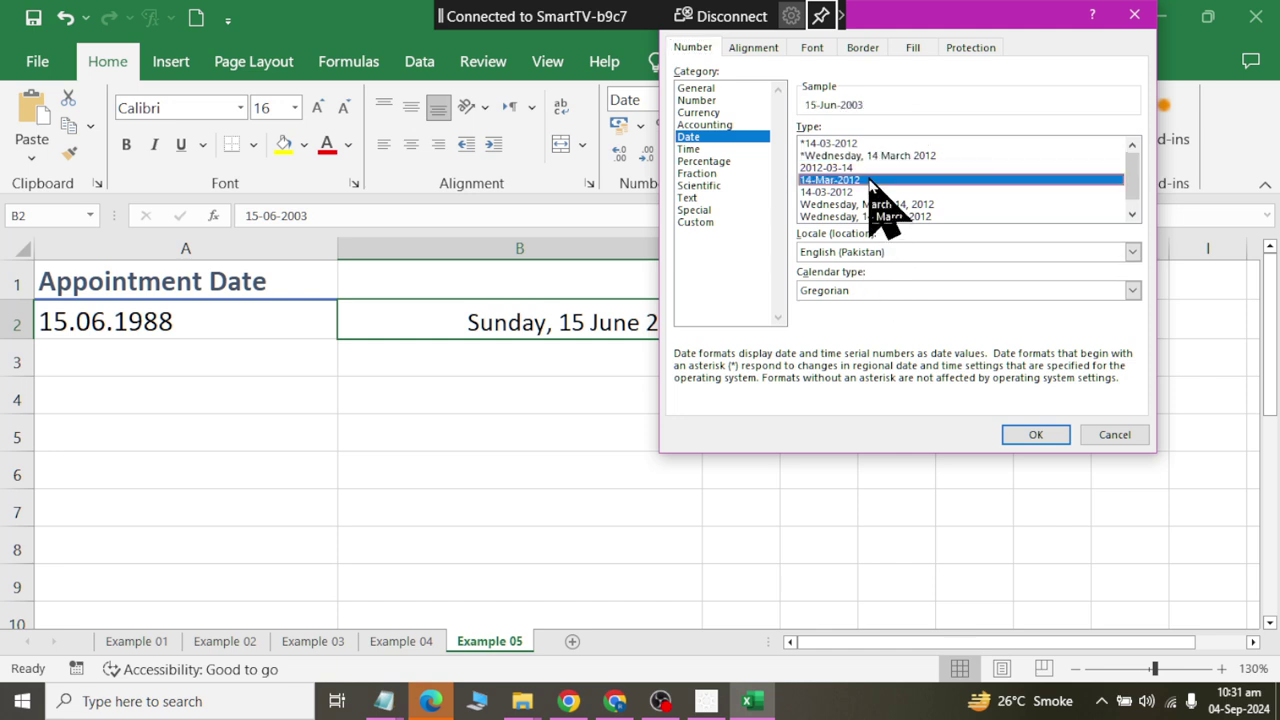
click(1030, 434)
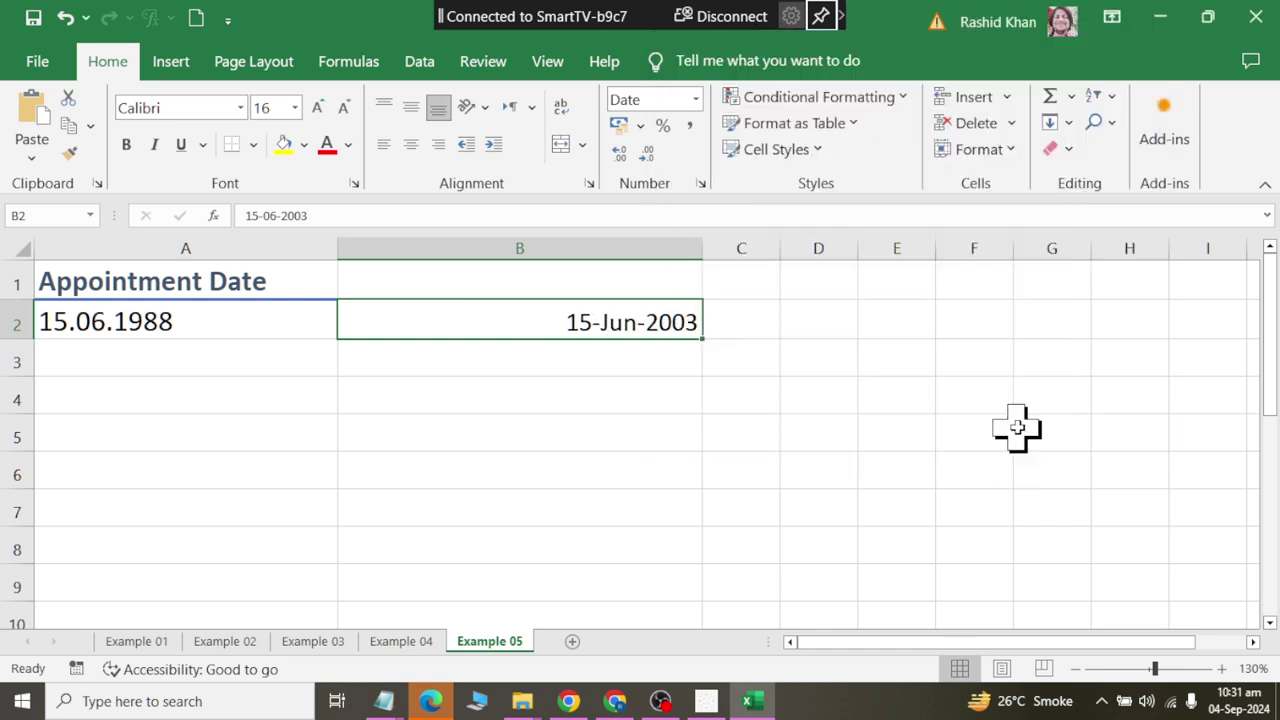
click(701, 184)
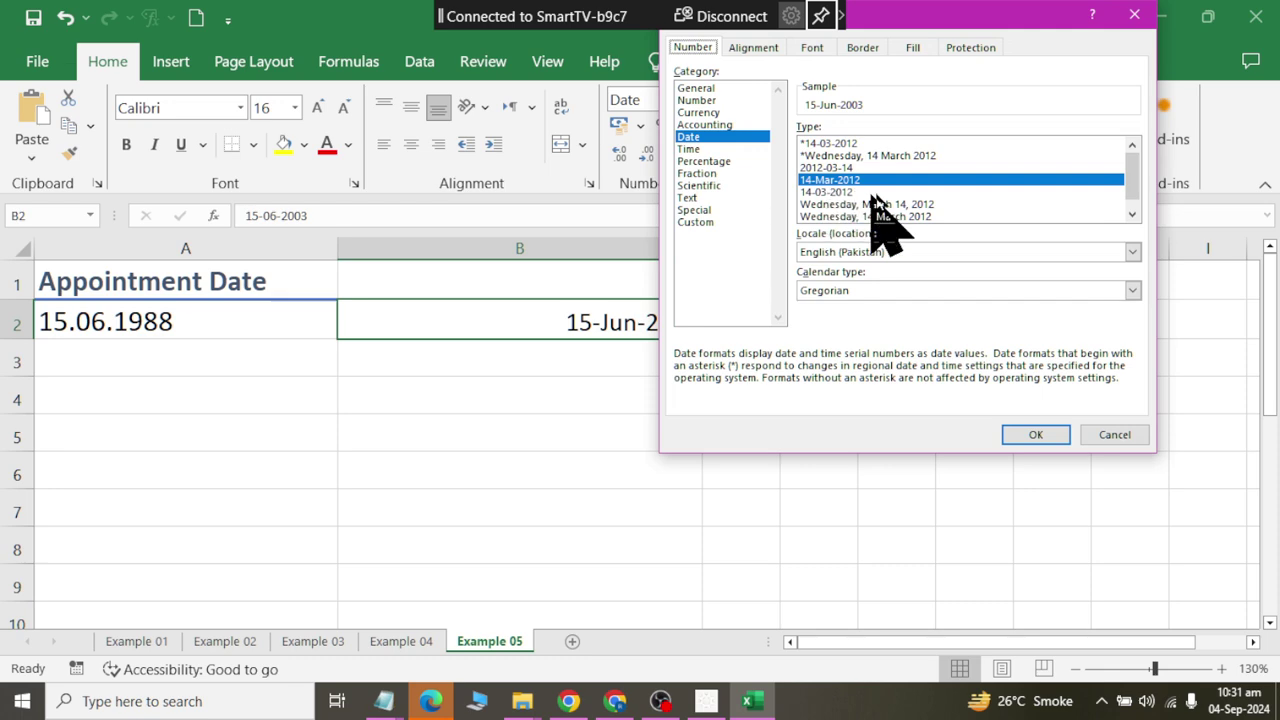
click(950, 204)
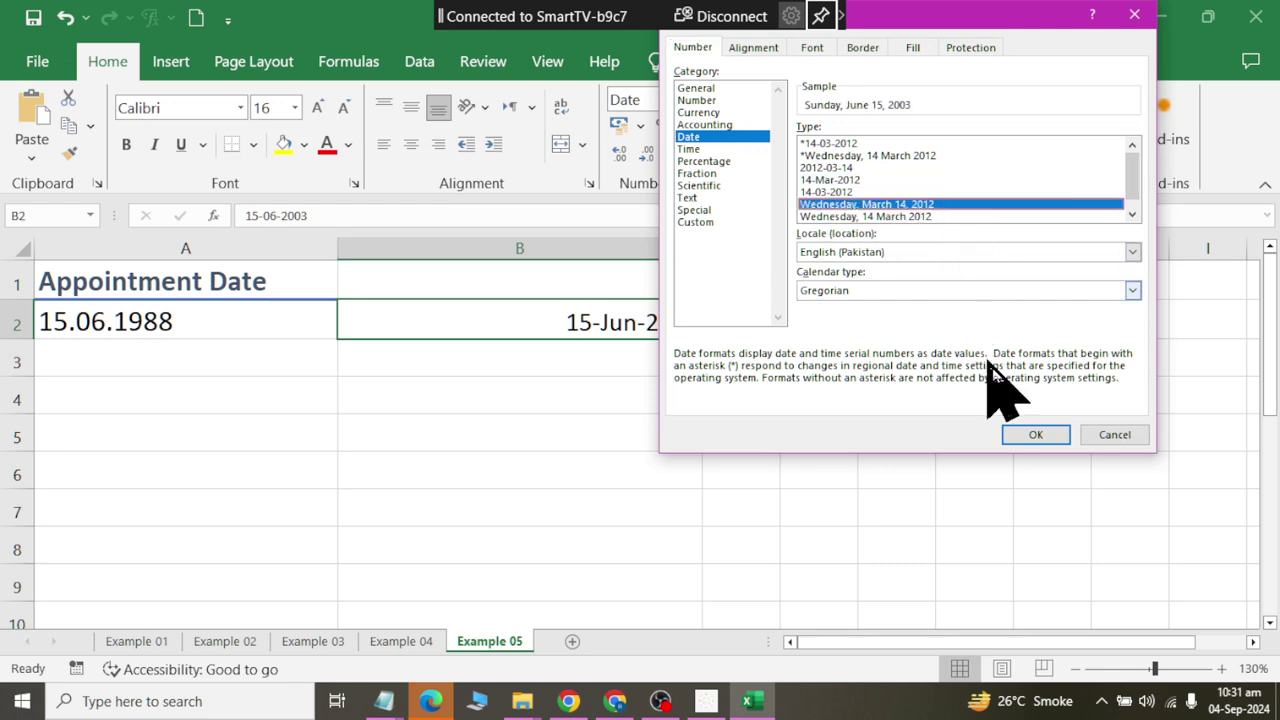
click(1035, 435)
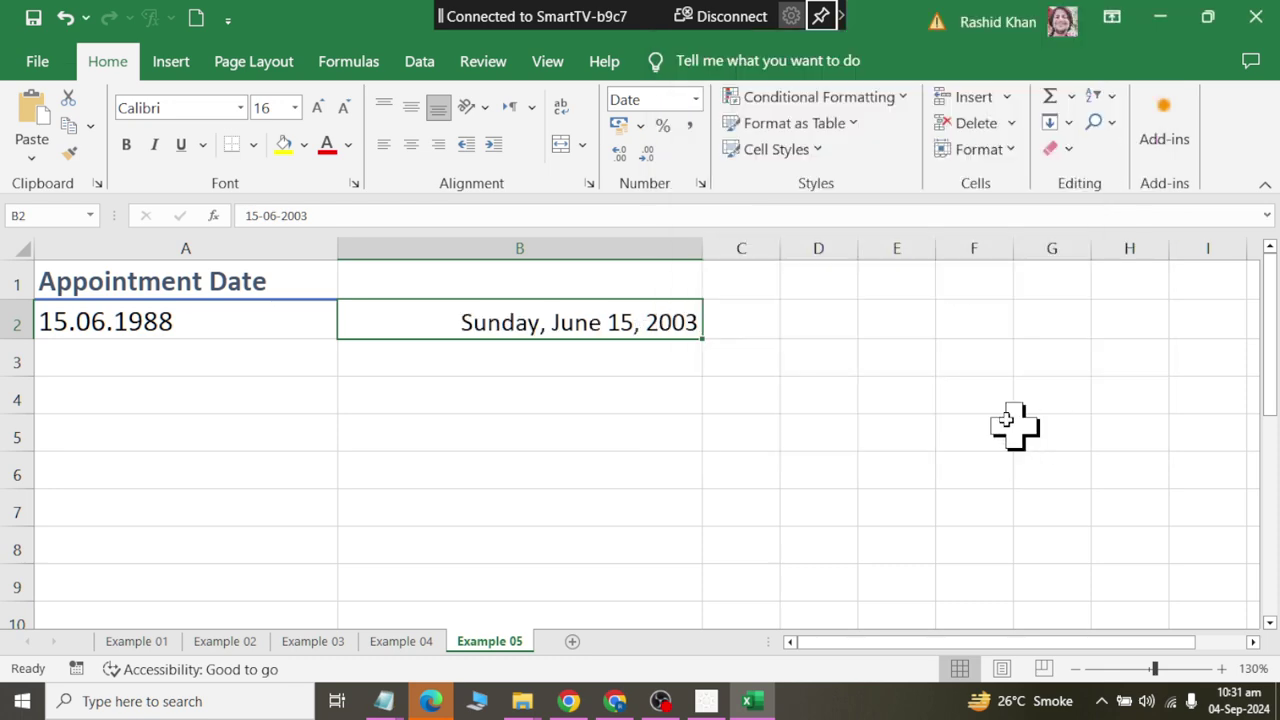
Try 'Wednesday, 14 March 2012', then settle on the '14 March 2012' date type for B2
click(697, 186)
click(864, 217)
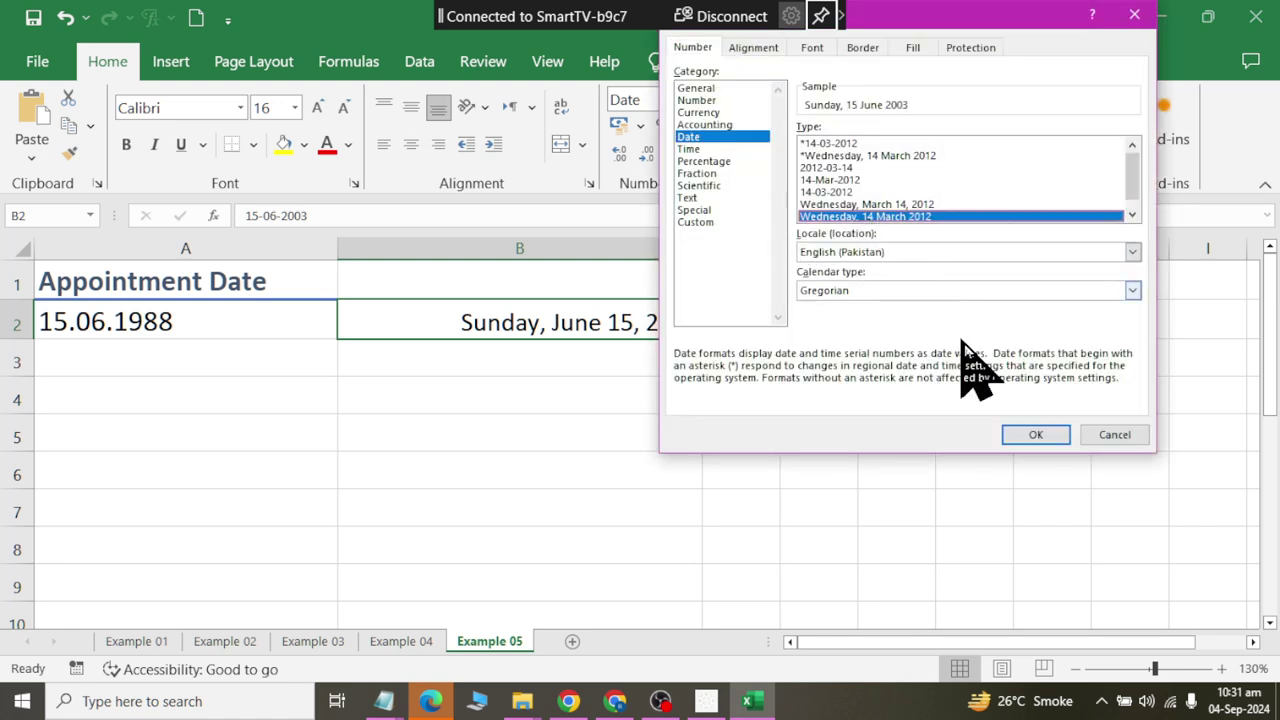
click(1033, 437)
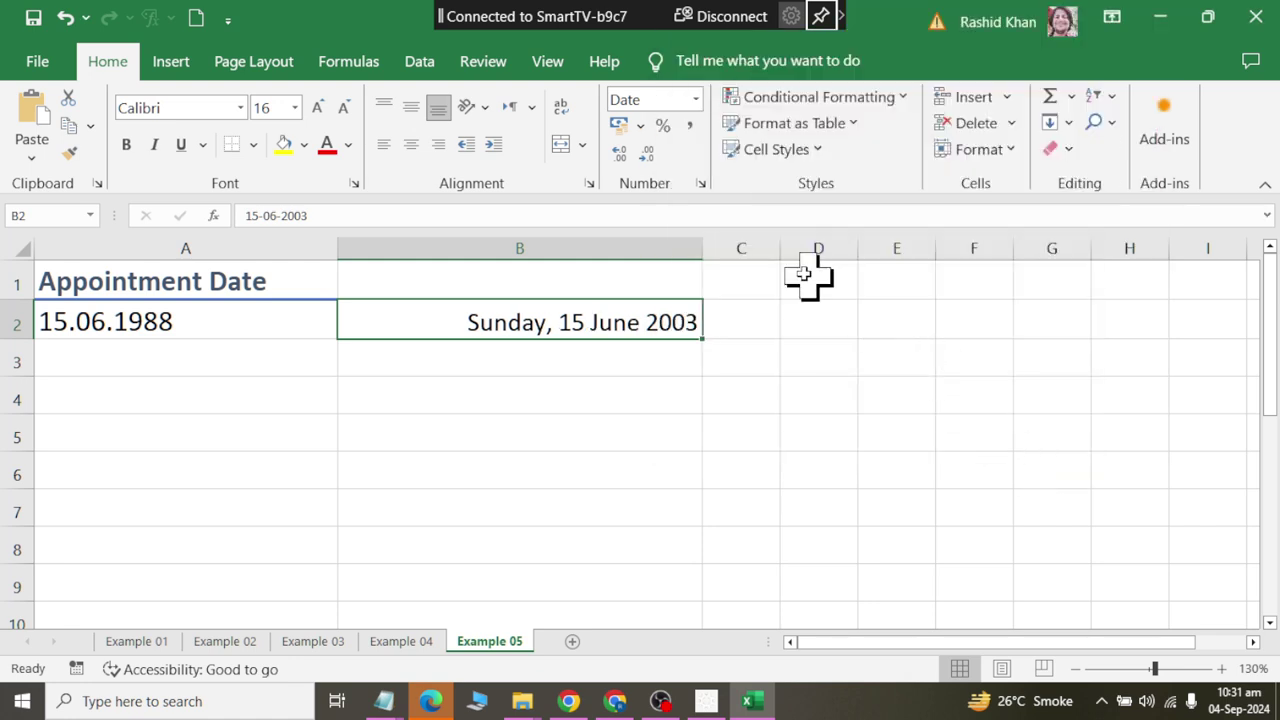
click(697, 186)
click(1132, 214)
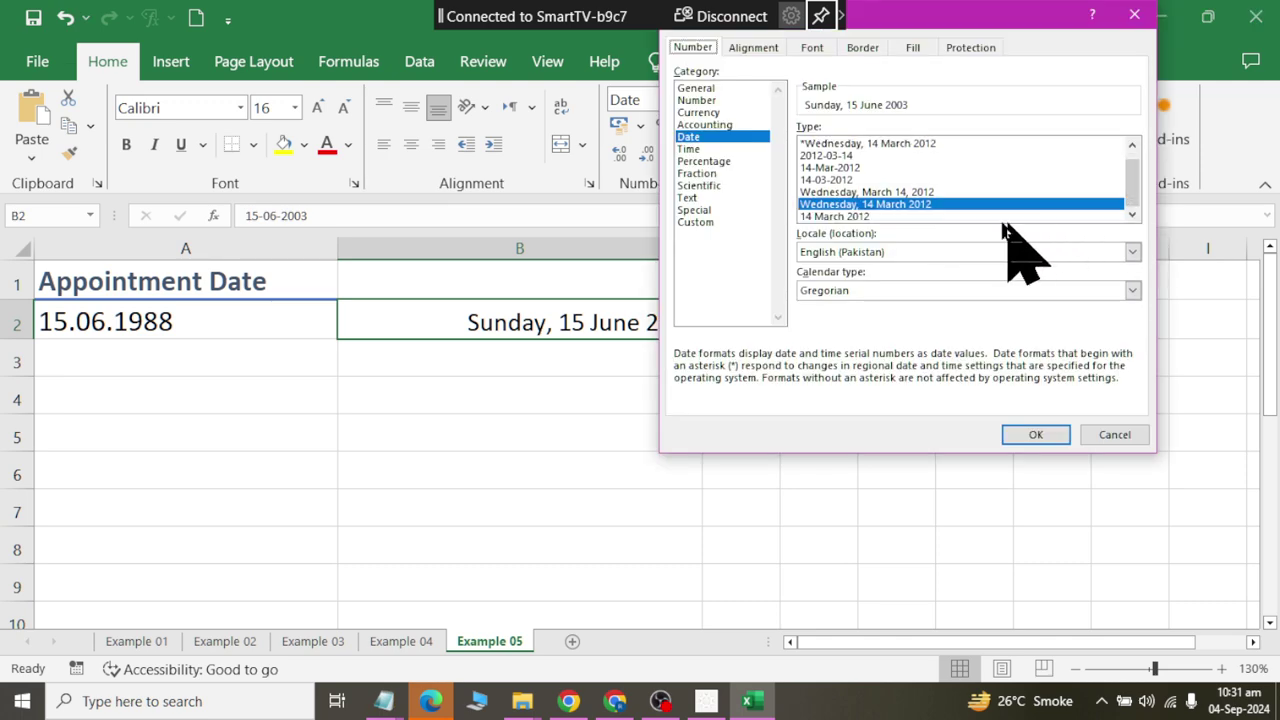
click(963, 208)
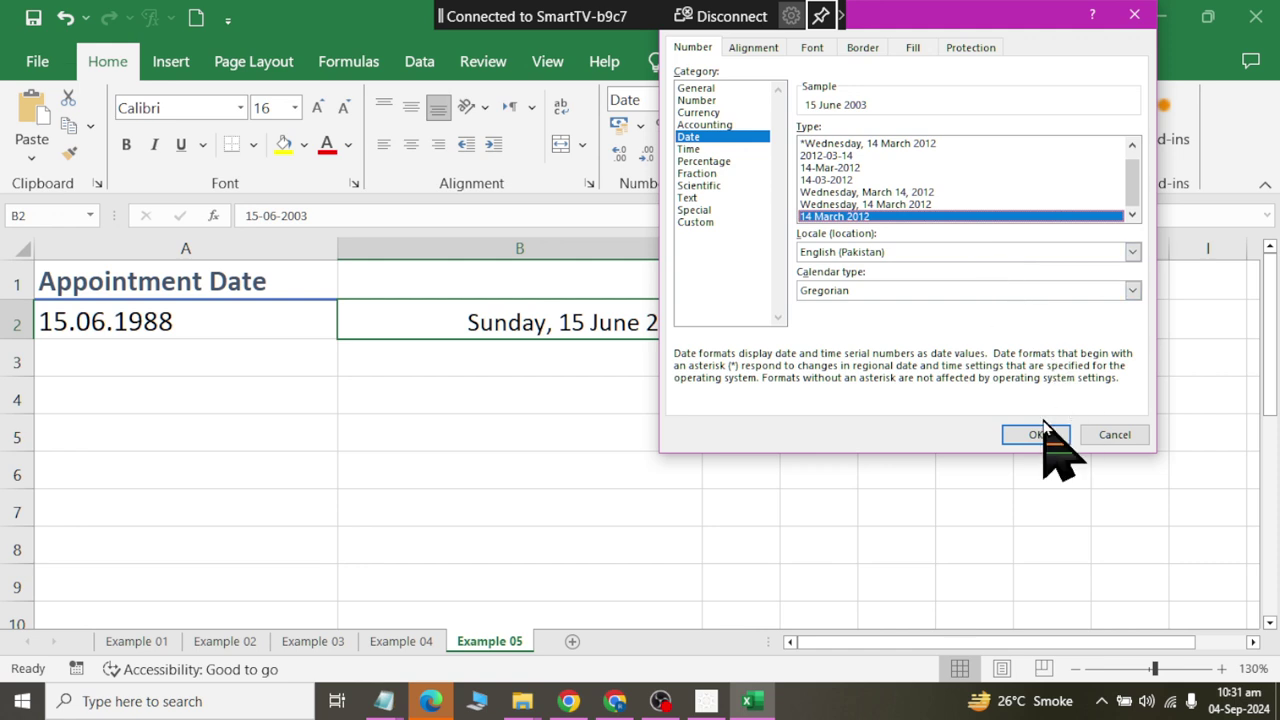
click(1036, 436)
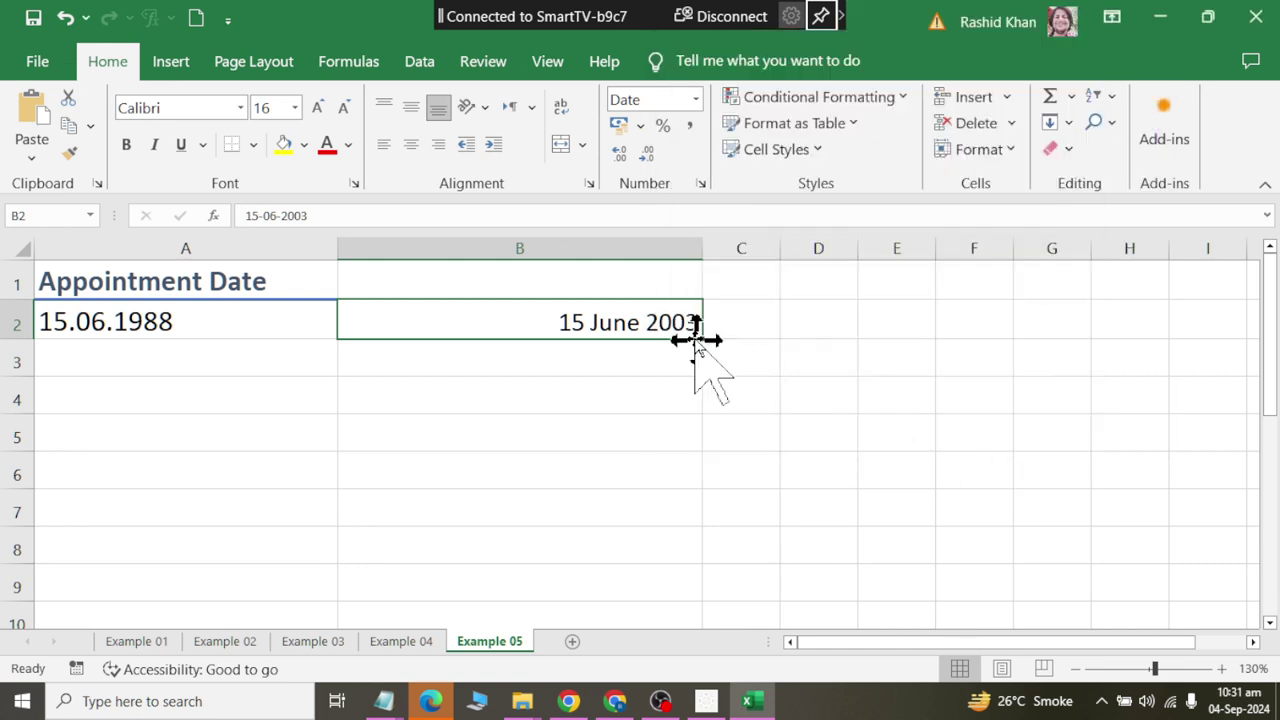
Fill B2's date series down to B8 and change B3 to 12 July 2004
drag(703, 339, 706, 555)
click(599, 359)
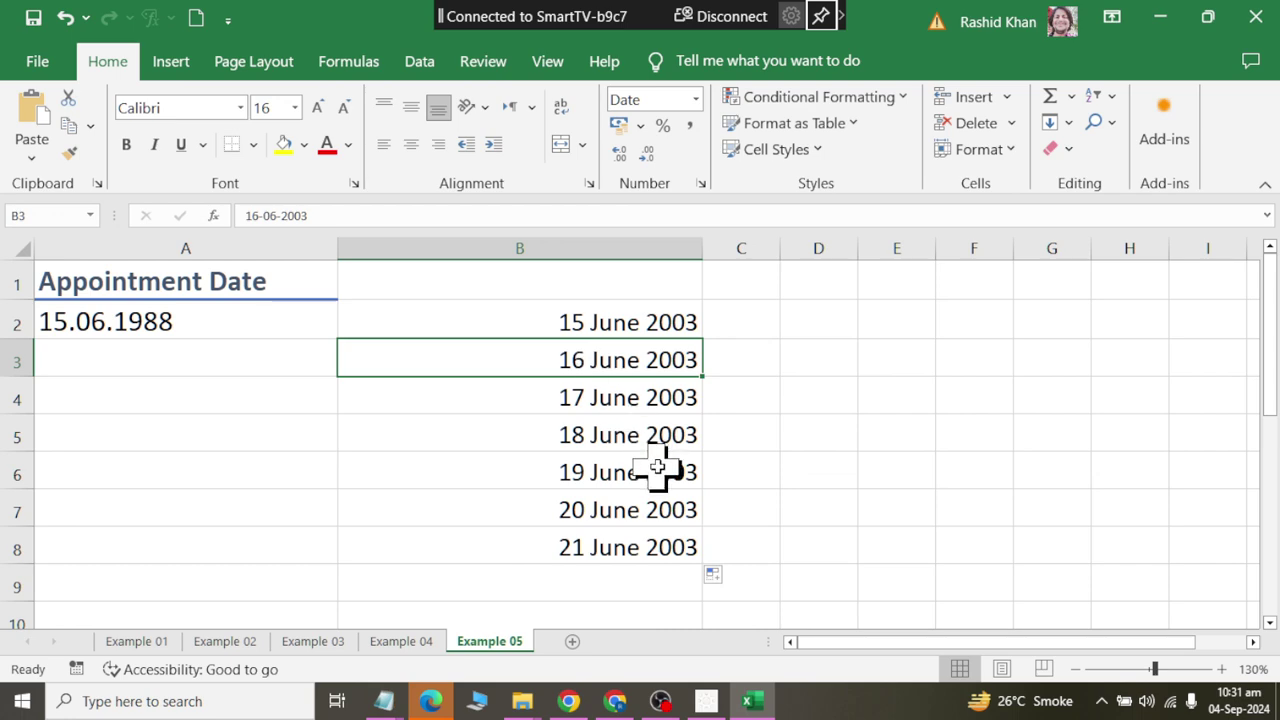
text(12/7/2)
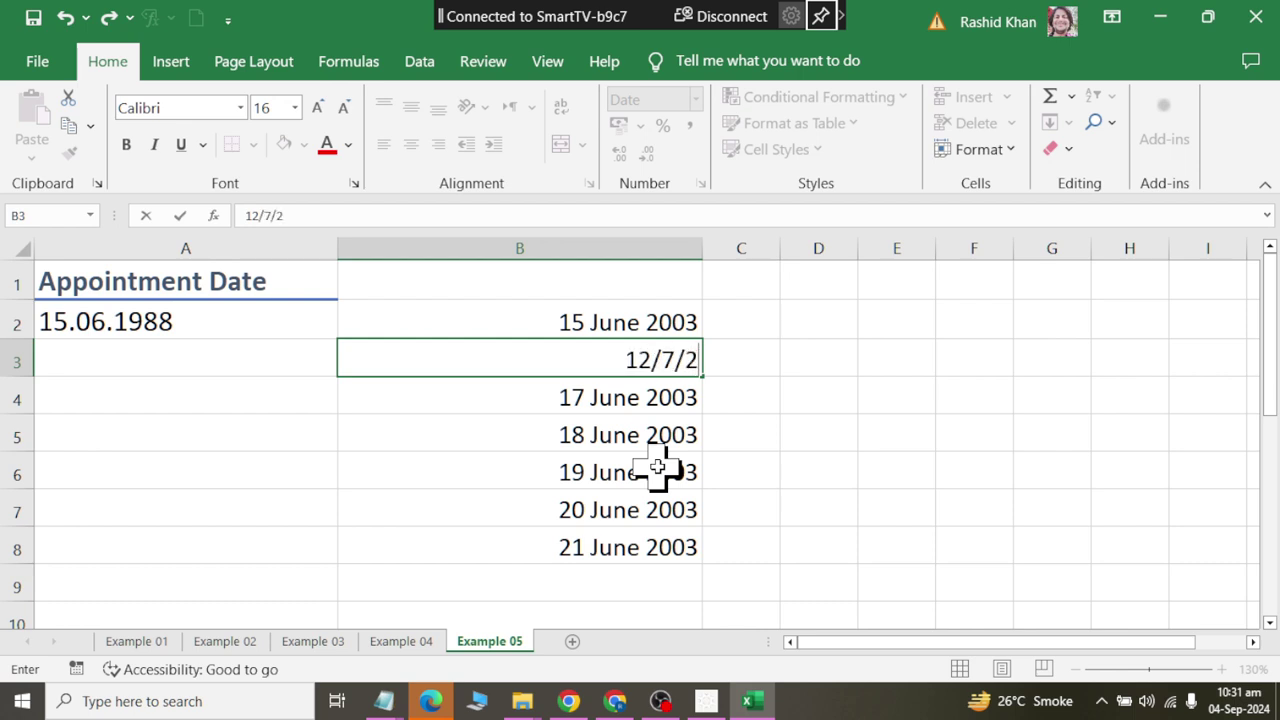
text(004)
key(Return)
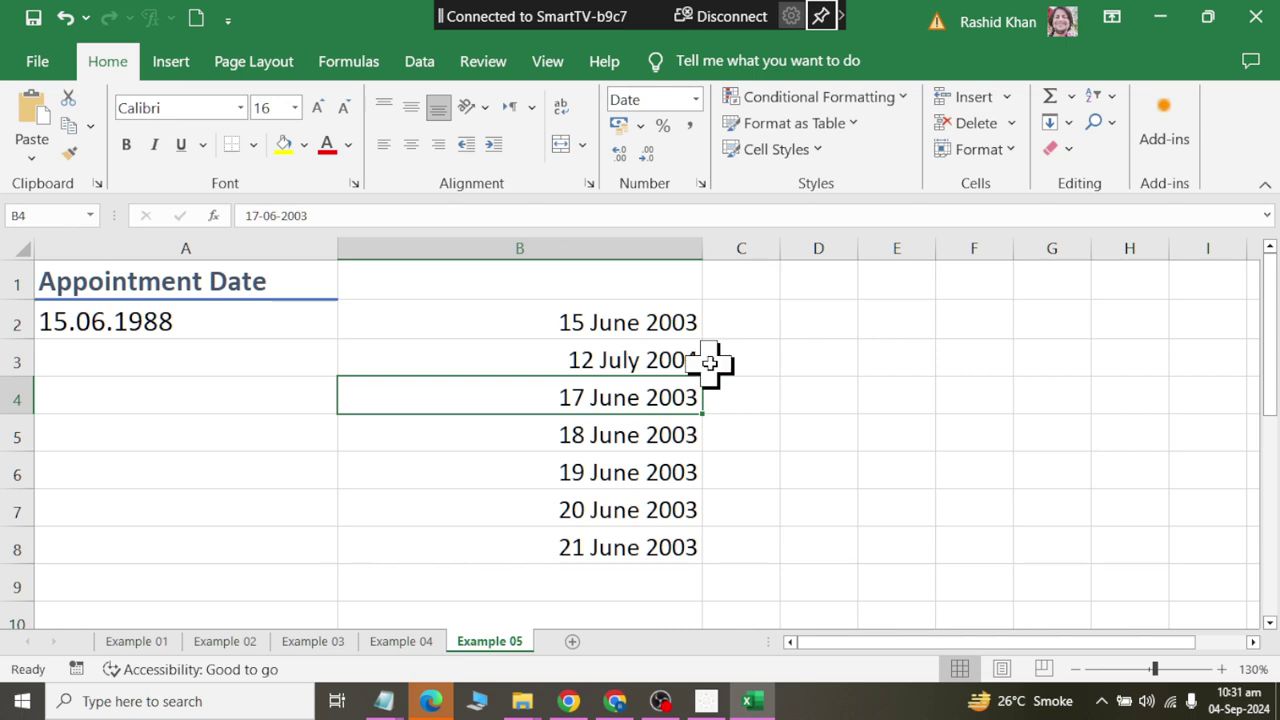
Clear all the dates in B2:B9
click(594, 323)
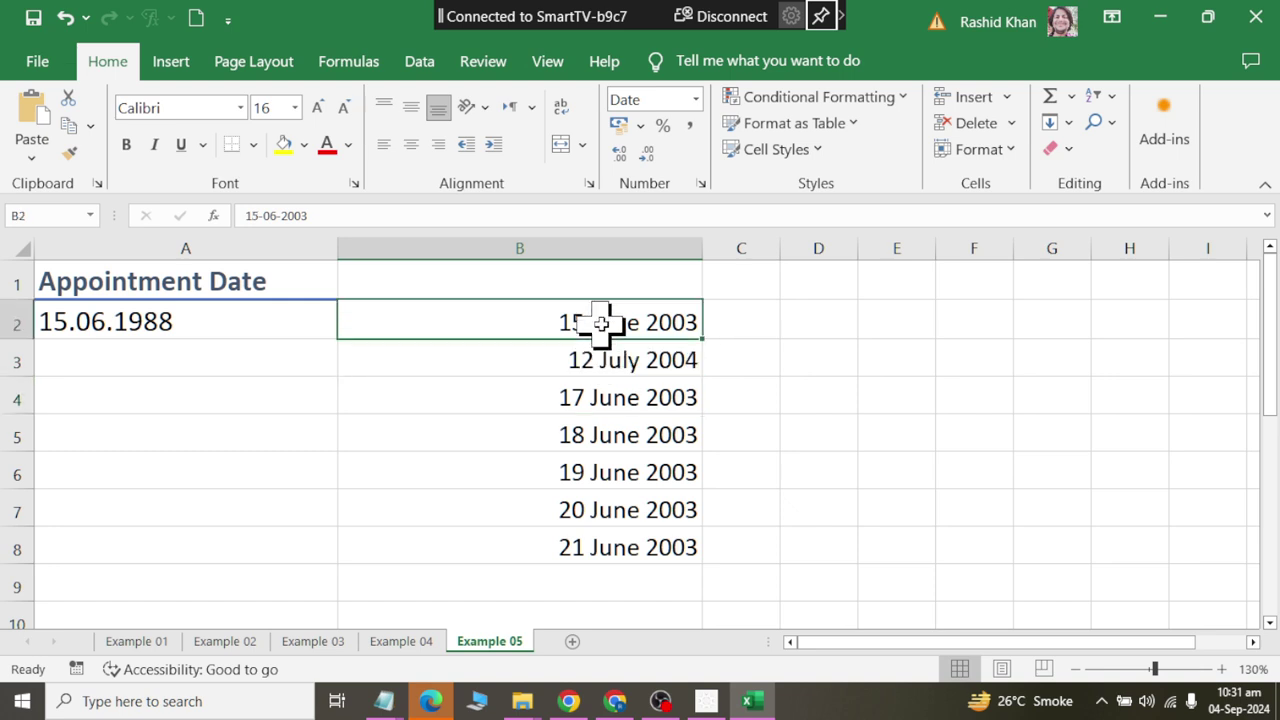
double_click(600, 321)
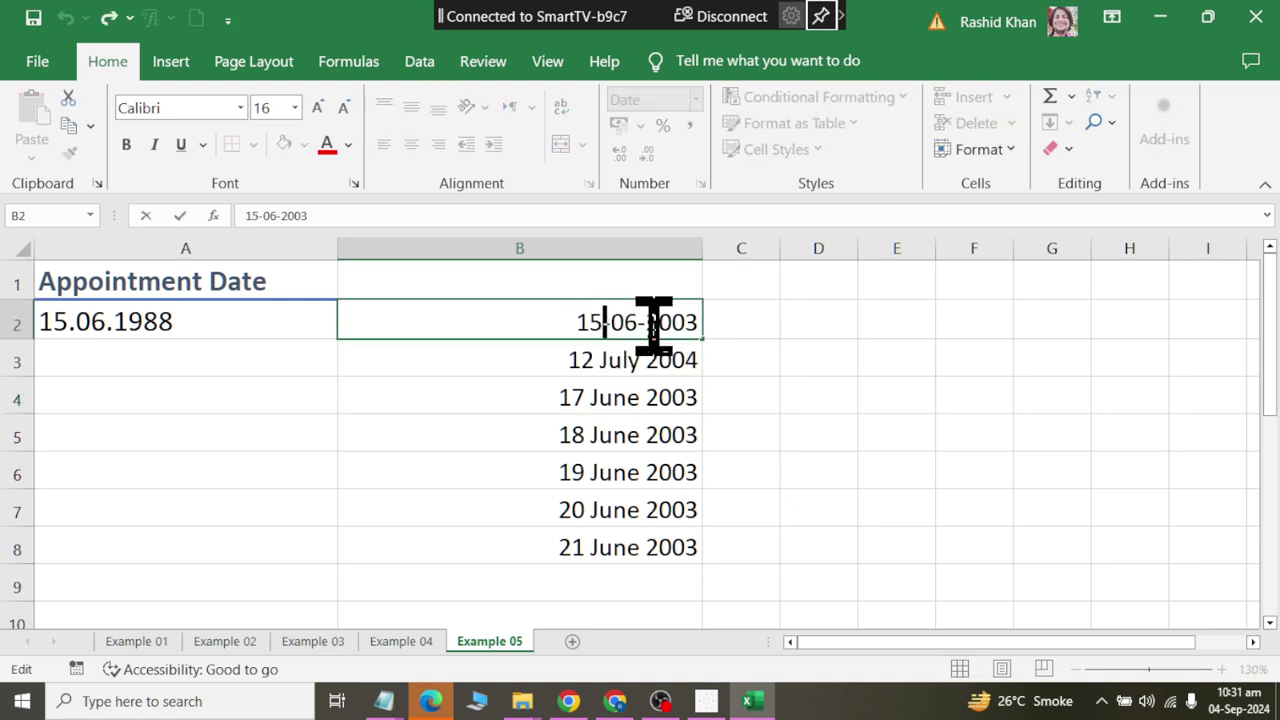
drag(513, 322, 512, 566)
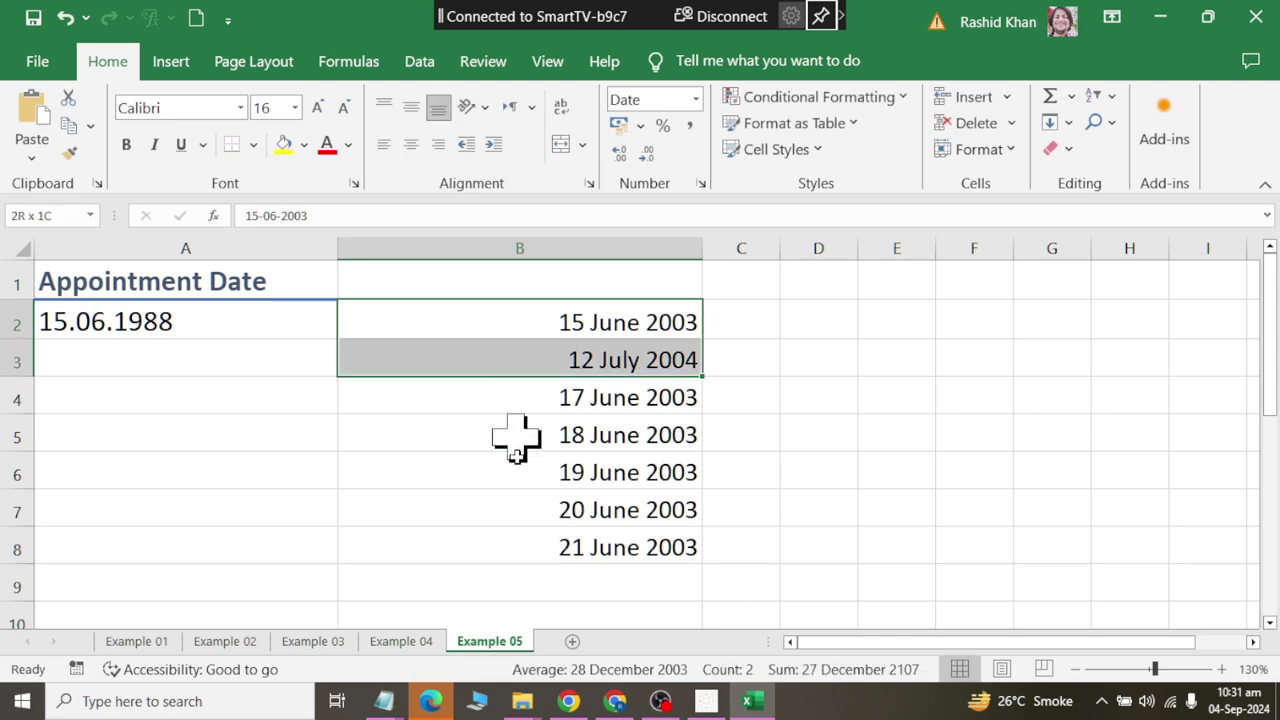
key(Delete)
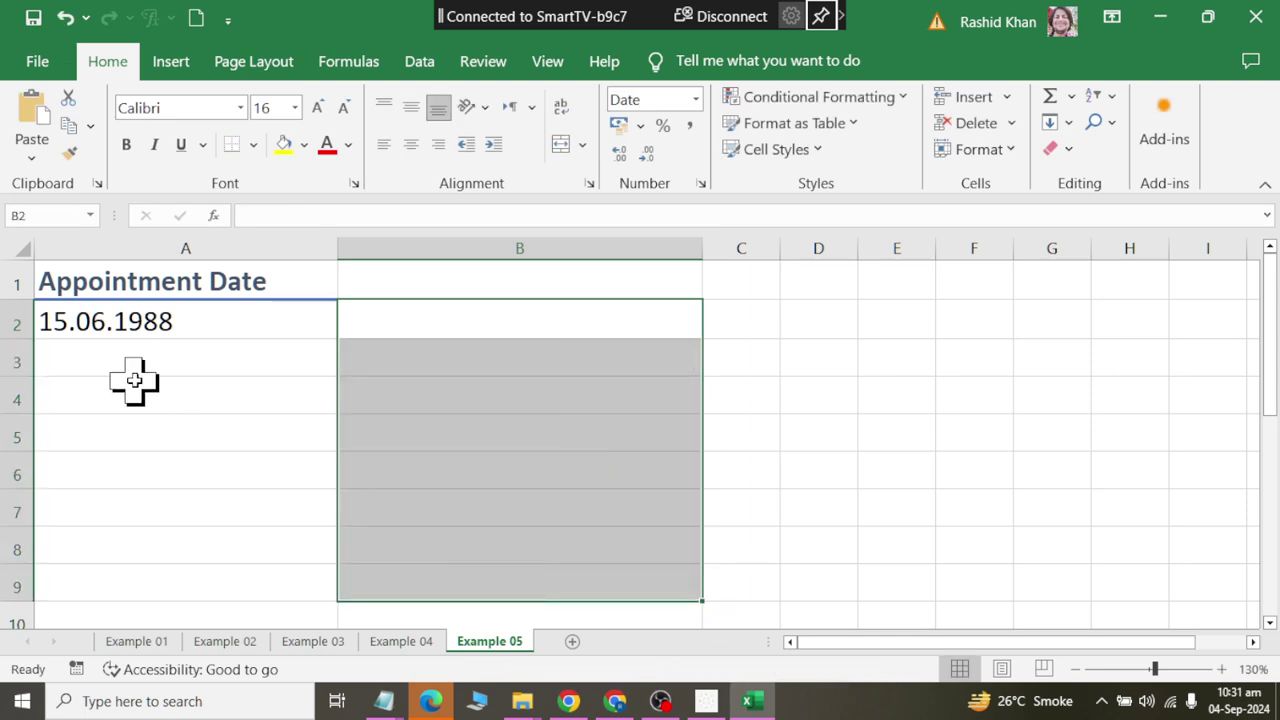
Enter 23.7.2004, 1.6.1999 and 3.7.2010 into A3, A4 and A5
click(131, 366)
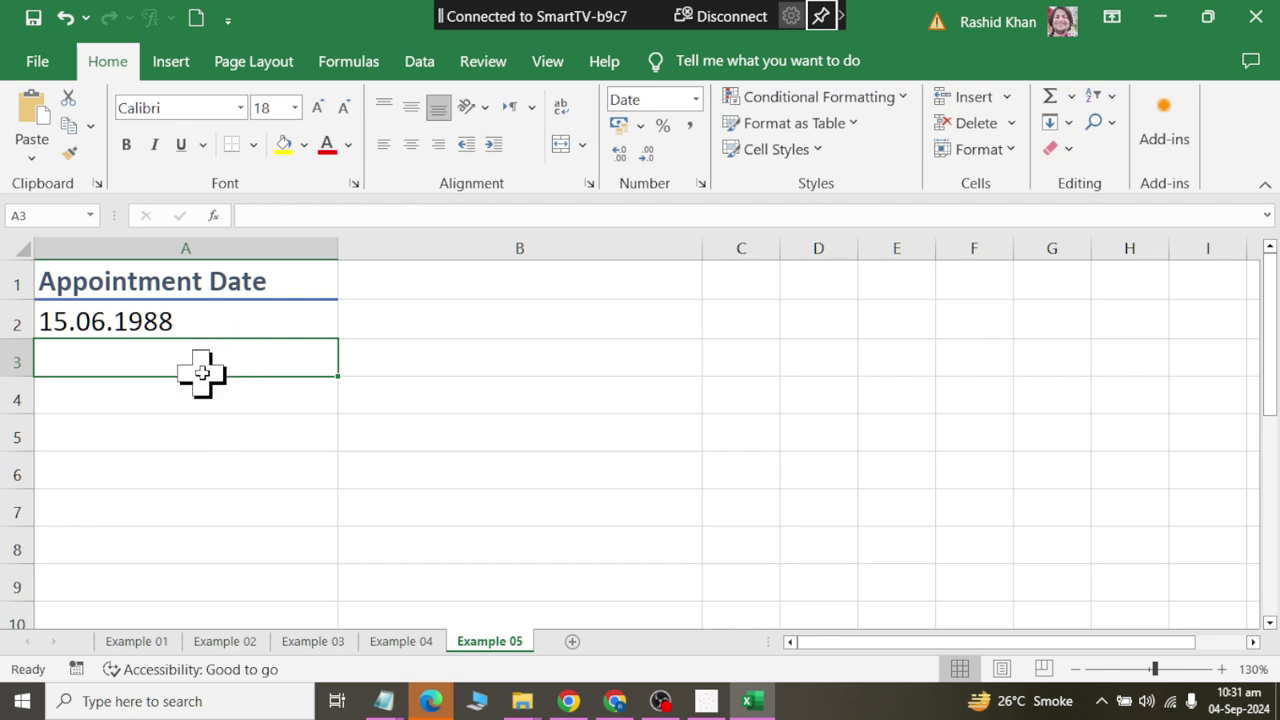
text(23.7.200)
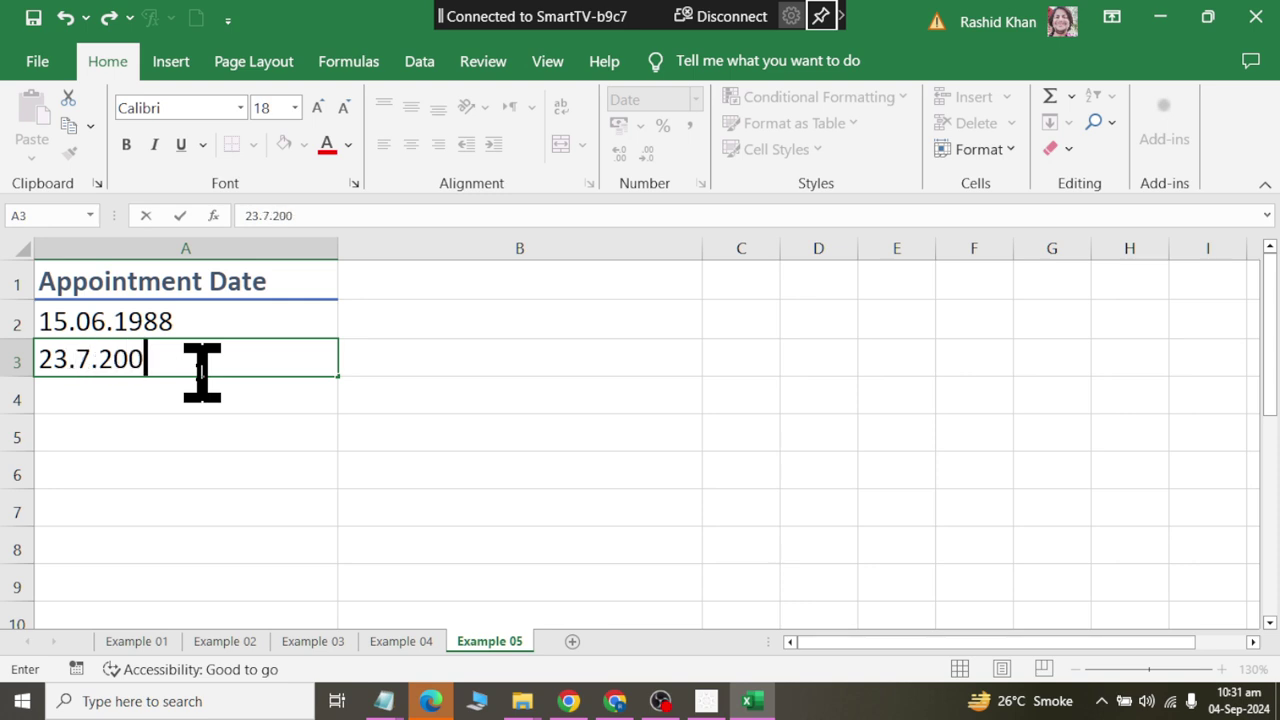
text(4)
key(Return)
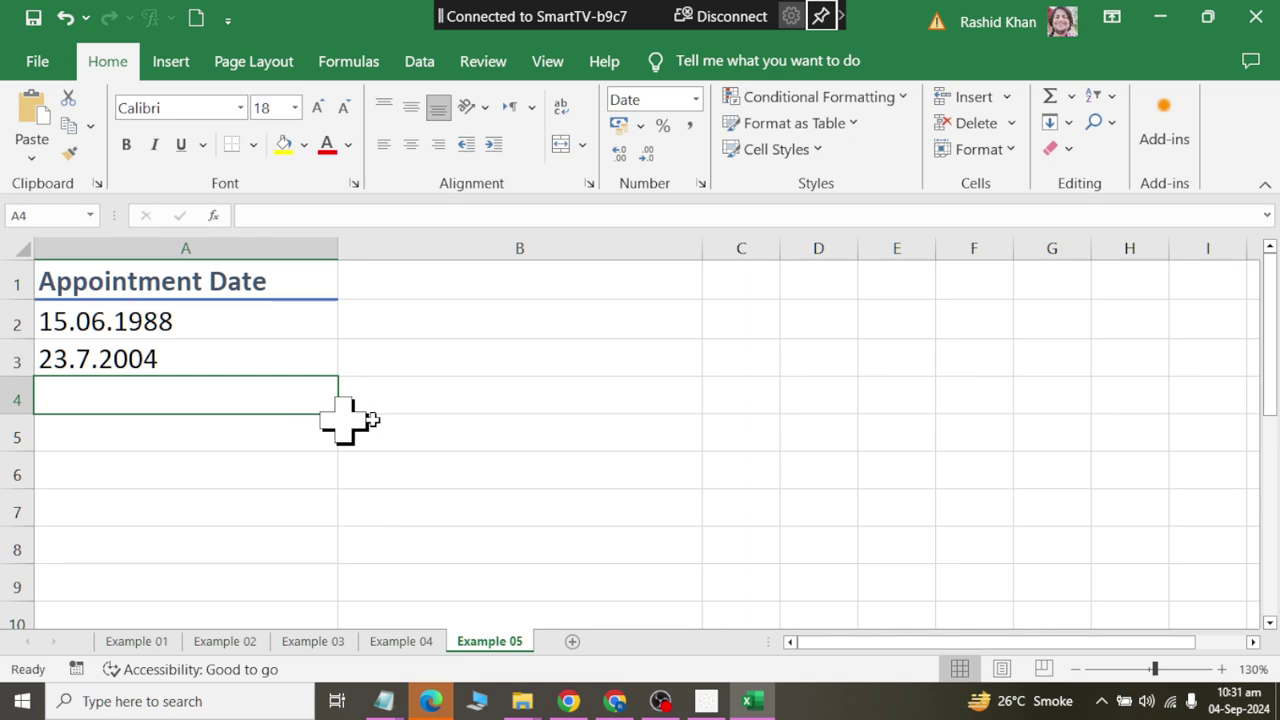
text(1/)
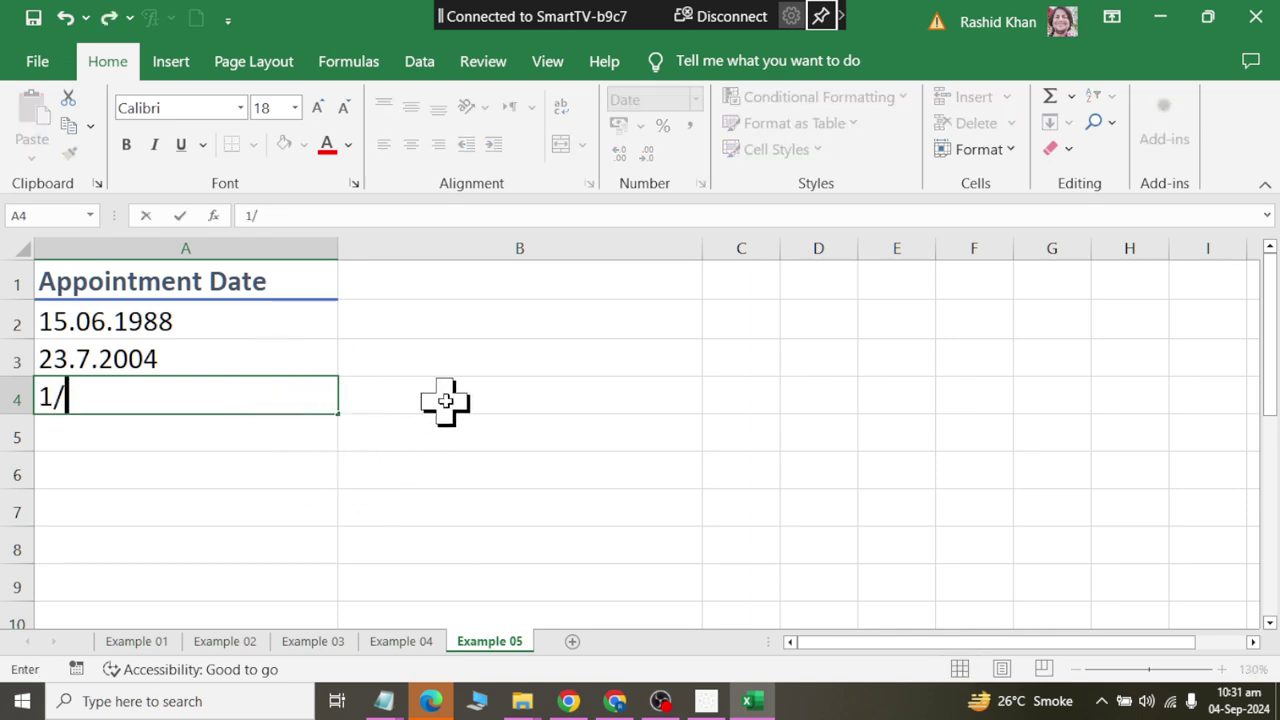
key(BackSpace)
text(.)
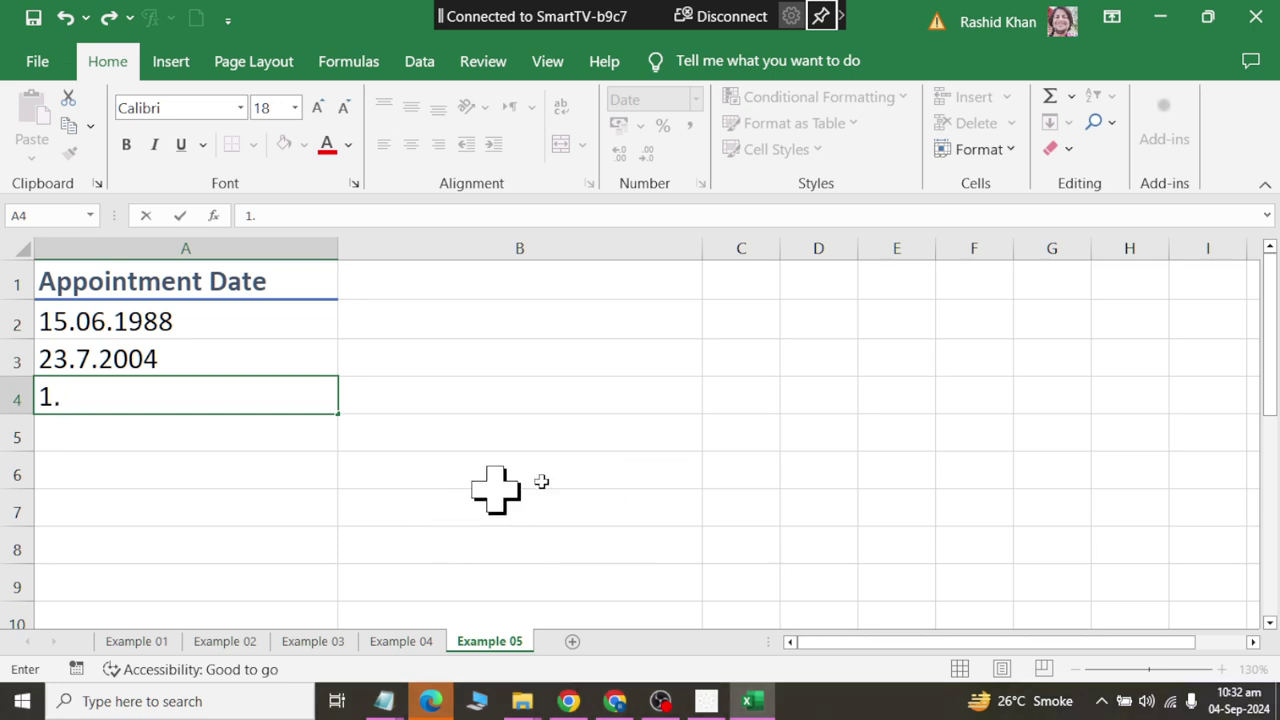
text(6.1)
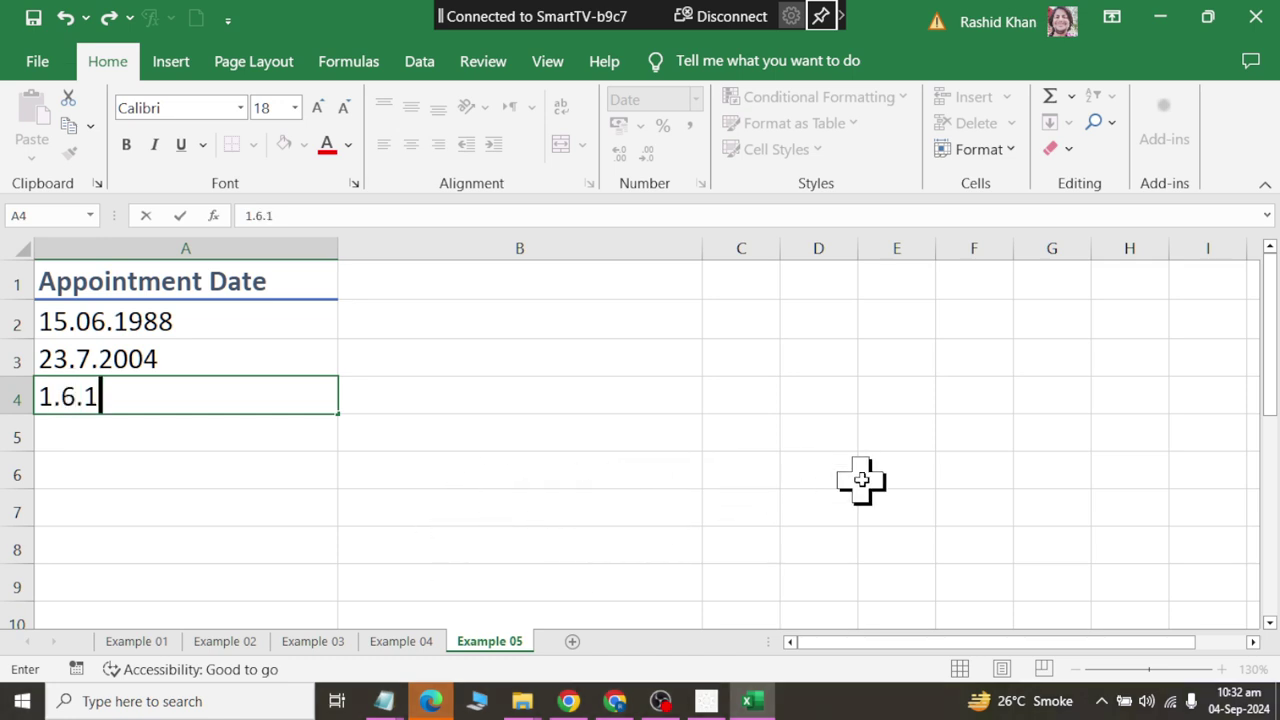
text(999)
key(Return)
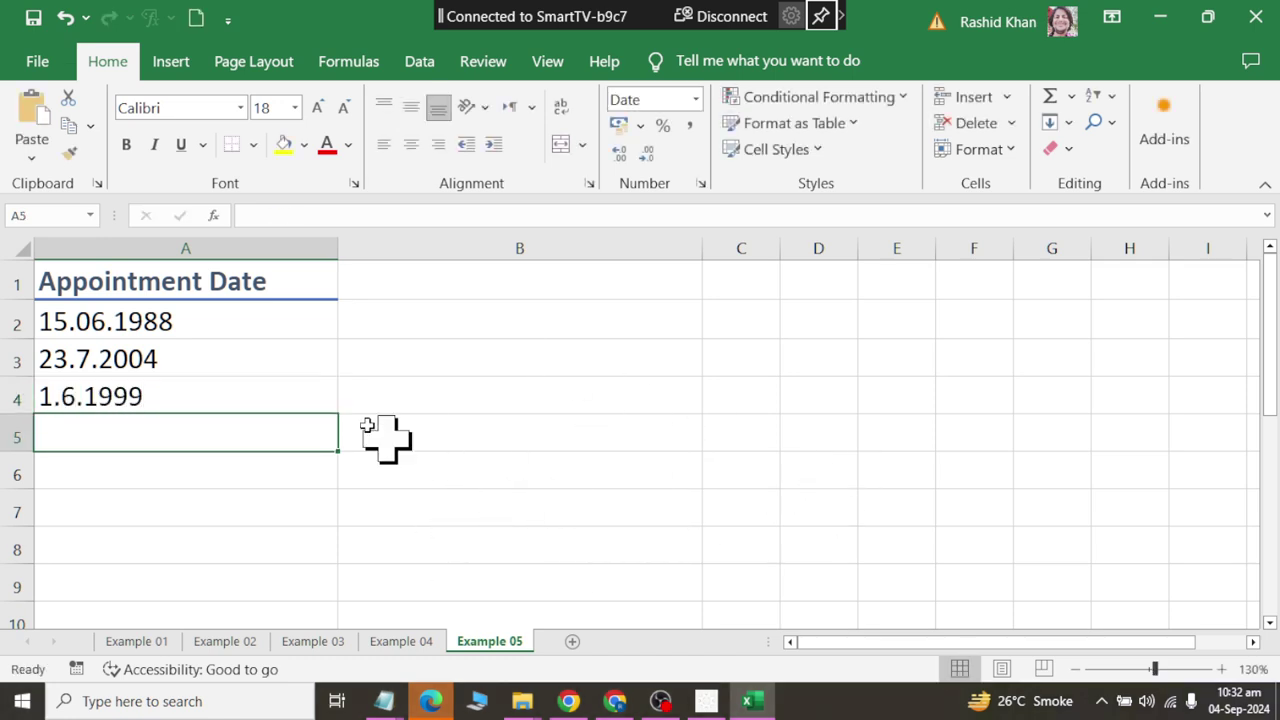
text(3.)
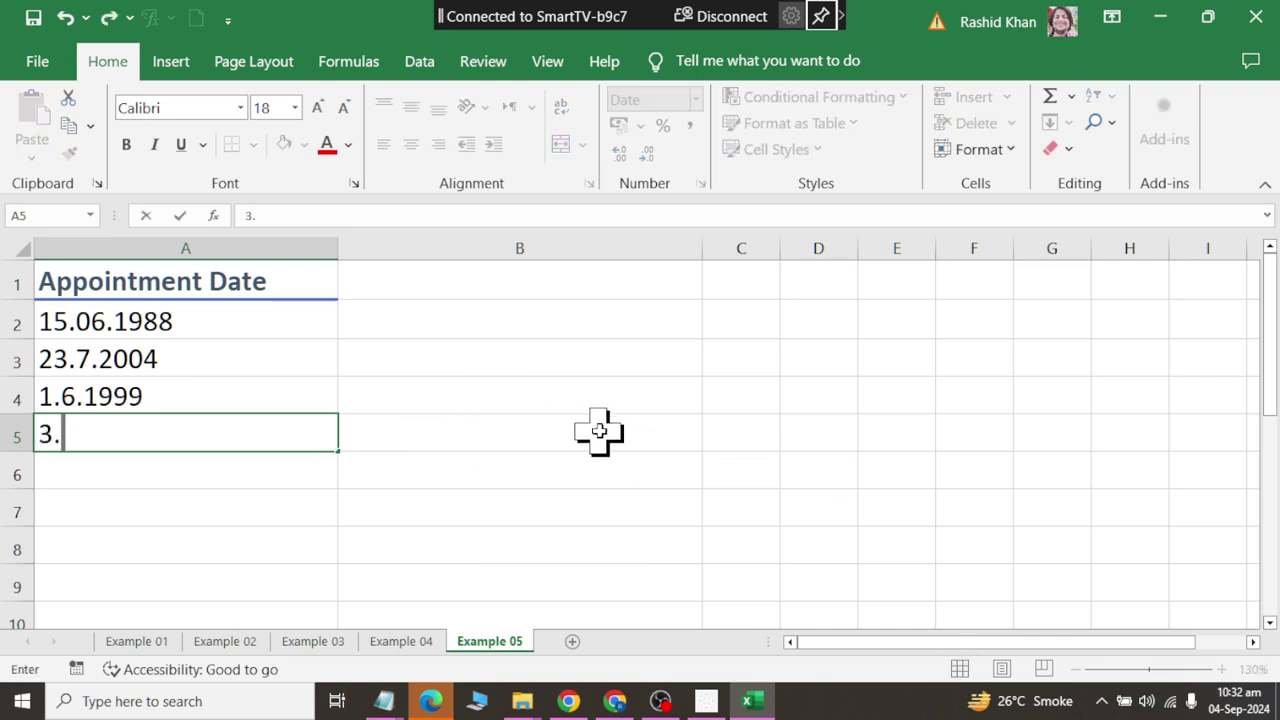
text(7.2)
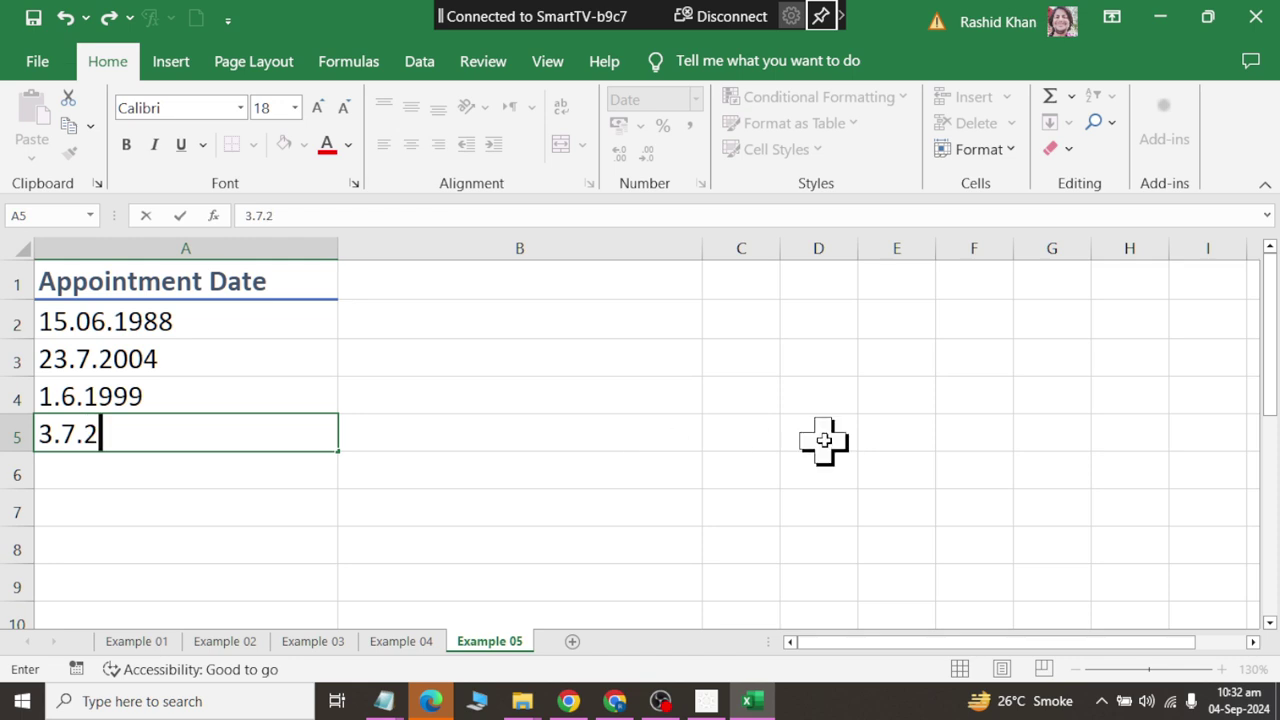
text(010)
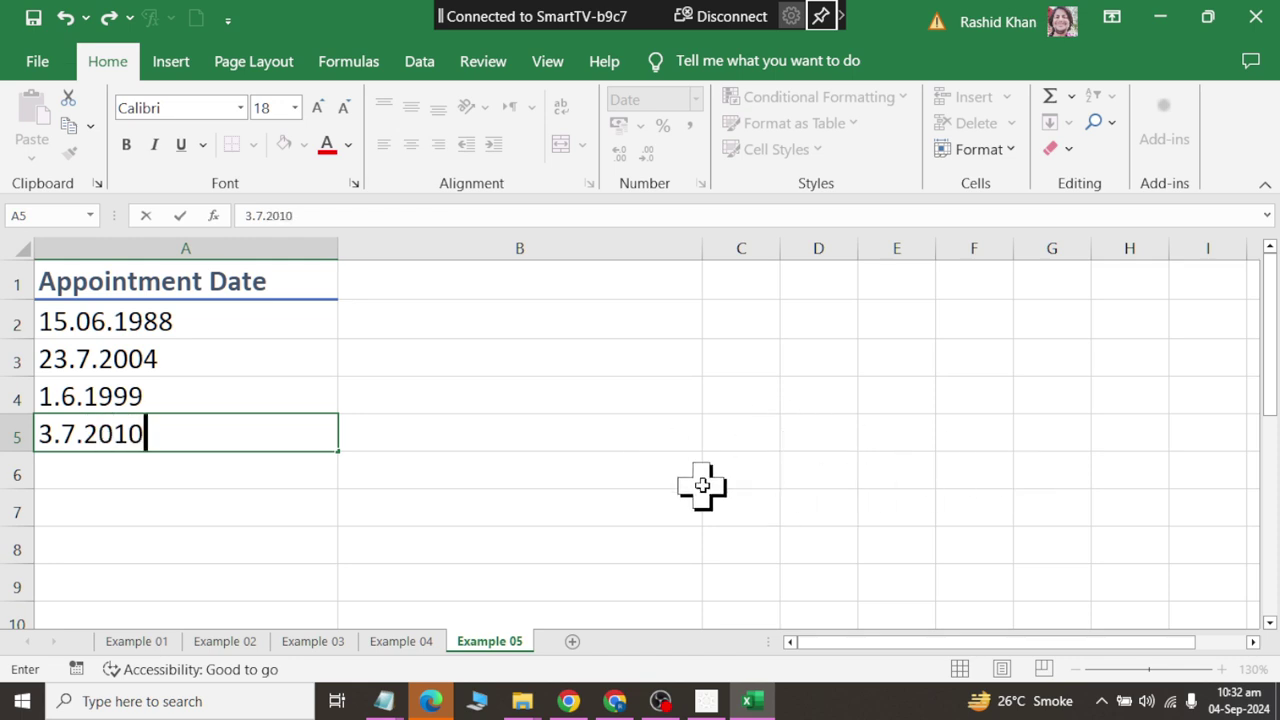
key(Return)
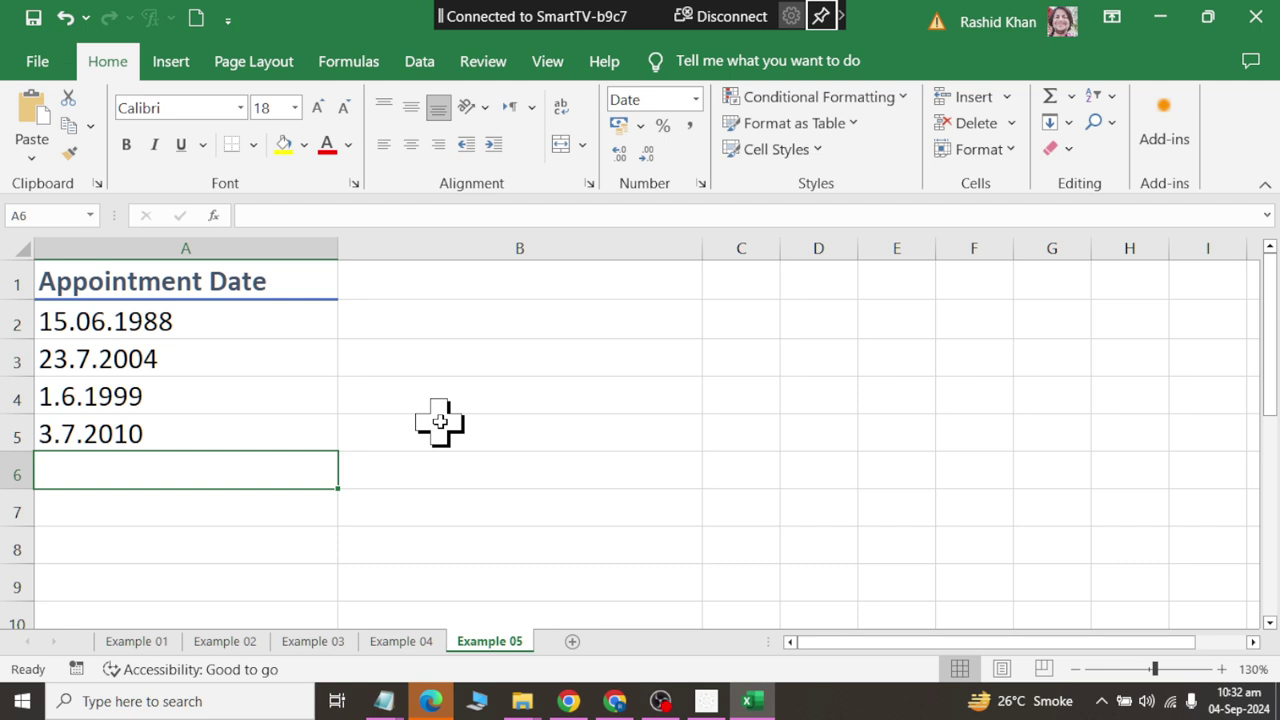
Apply Long Date to A2:A5, which still display as dotted text, then select A2:A7
drag(177, 325, 192, 440)
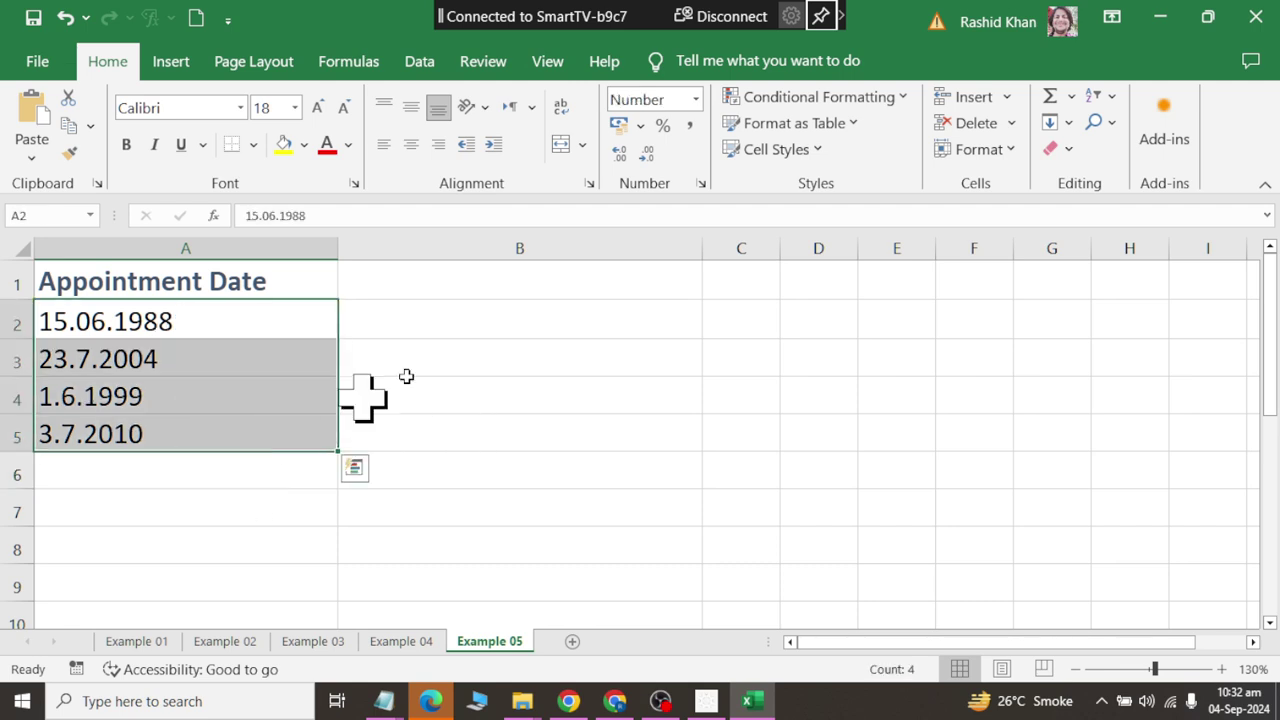
click(695, 99)
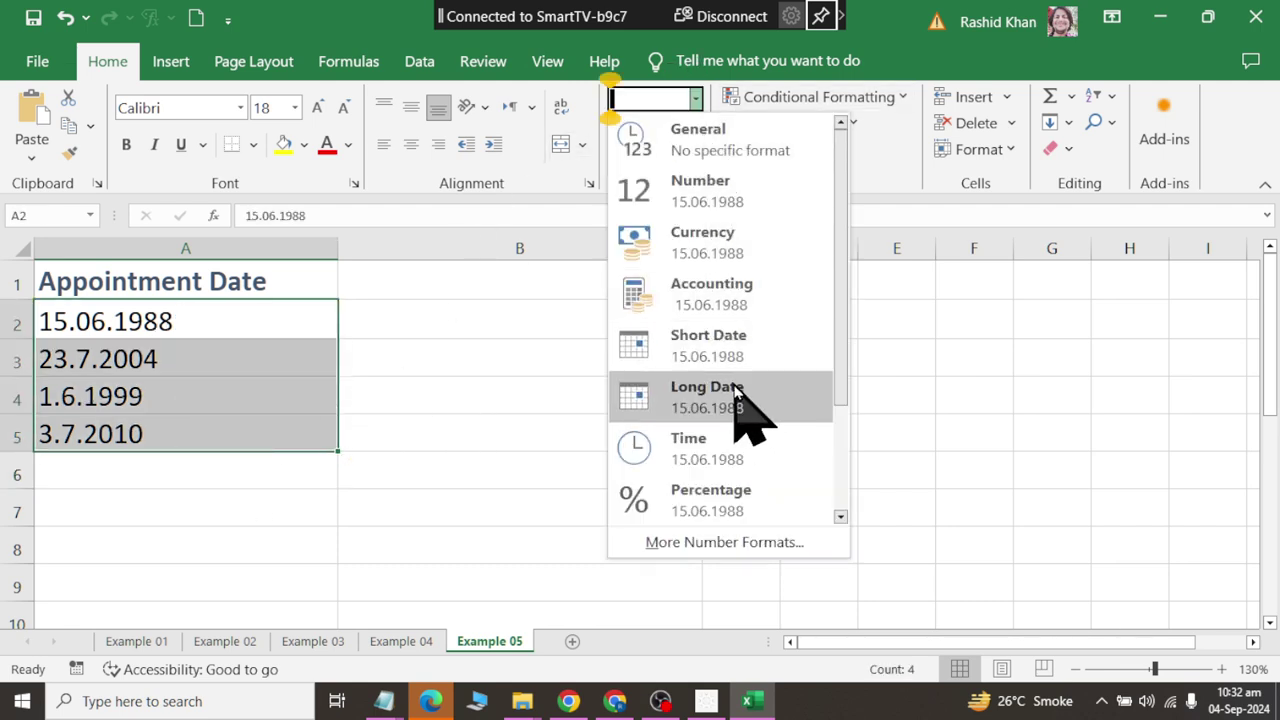
click(735, 392)
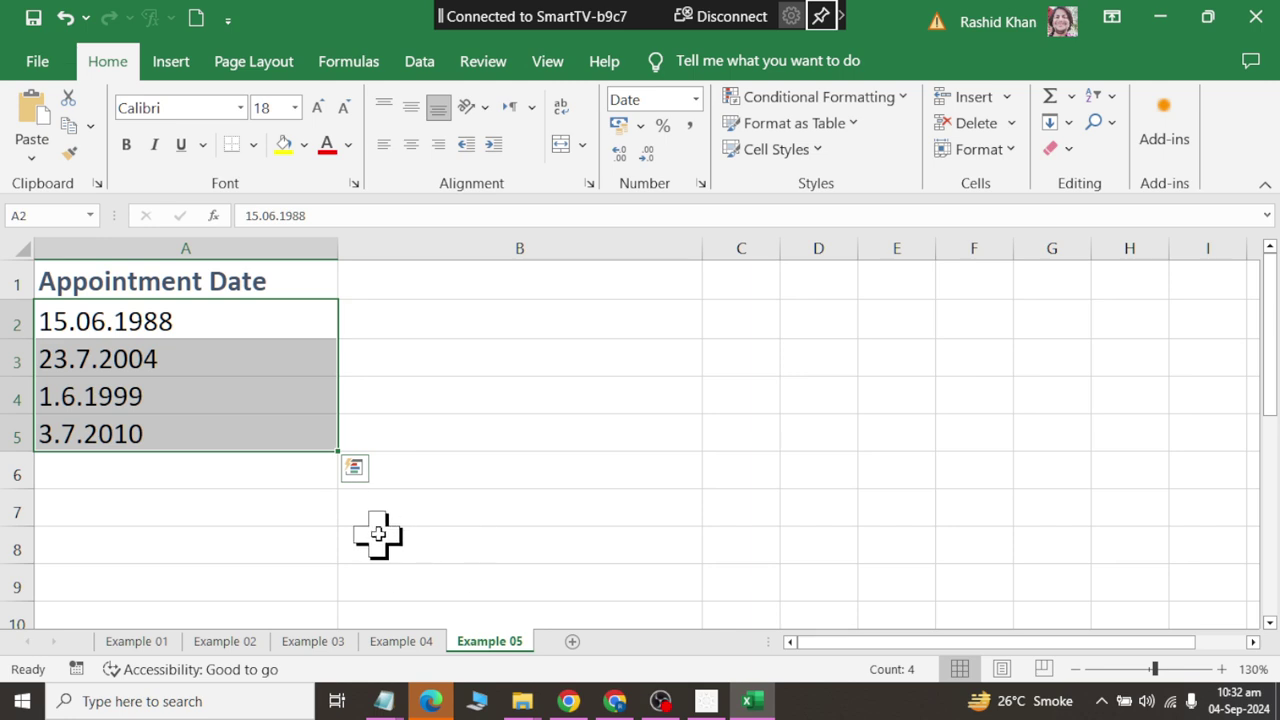
click(200, 323)
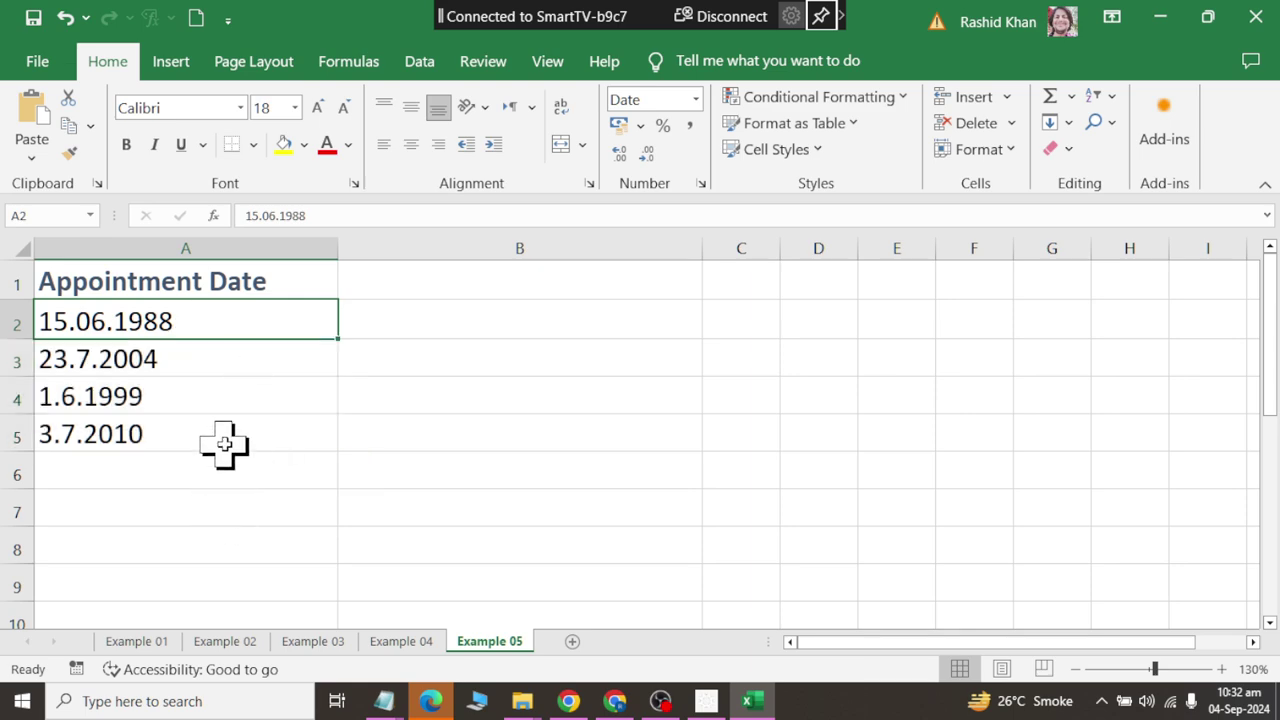
drag(222, 320, 224, 500)
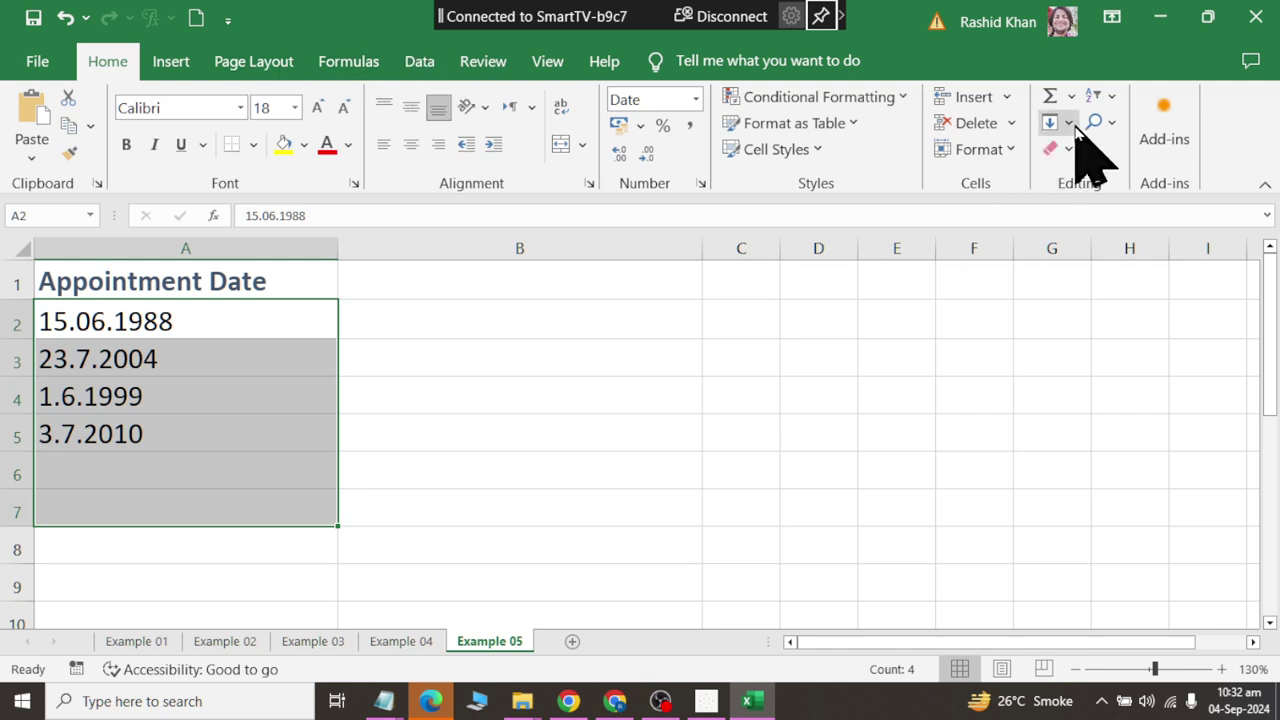
Replace every '.' with '/' in the appointment dates using Find & Replace
click(1110, 97)
click(1102, 122)
click(1127, 184)
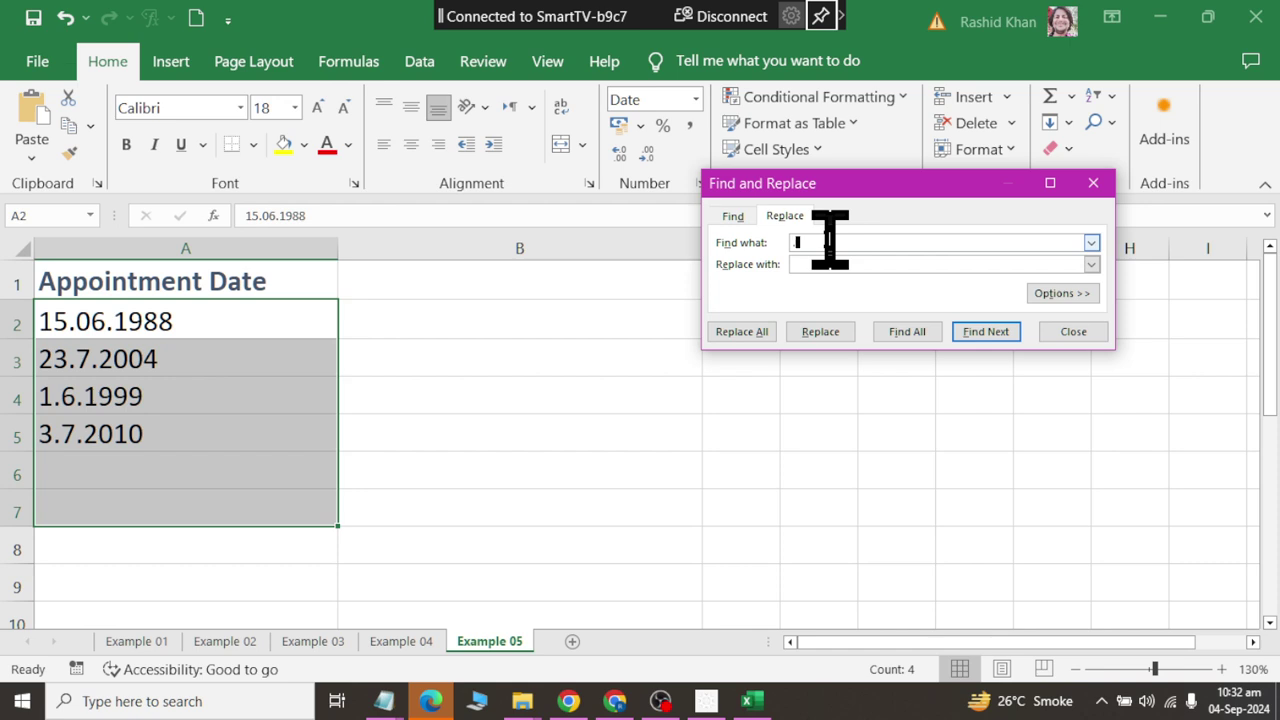
click(795, 265)
text(/)
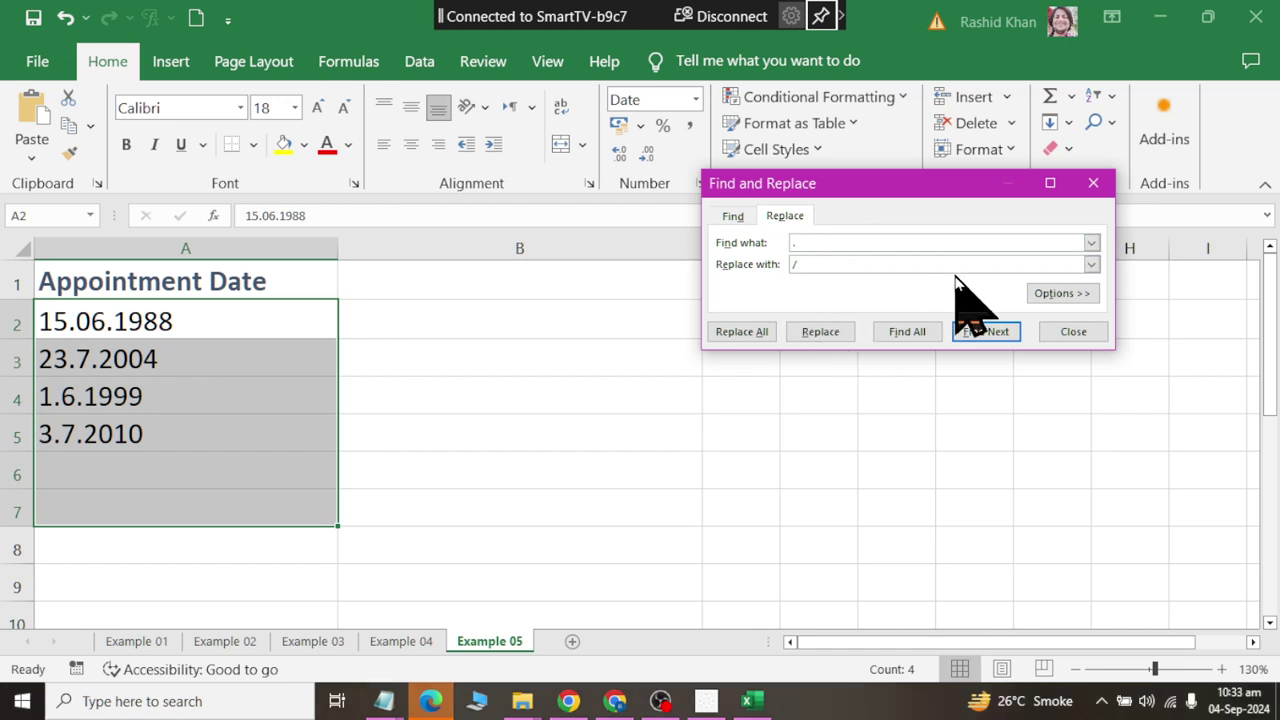
click(730, 333)
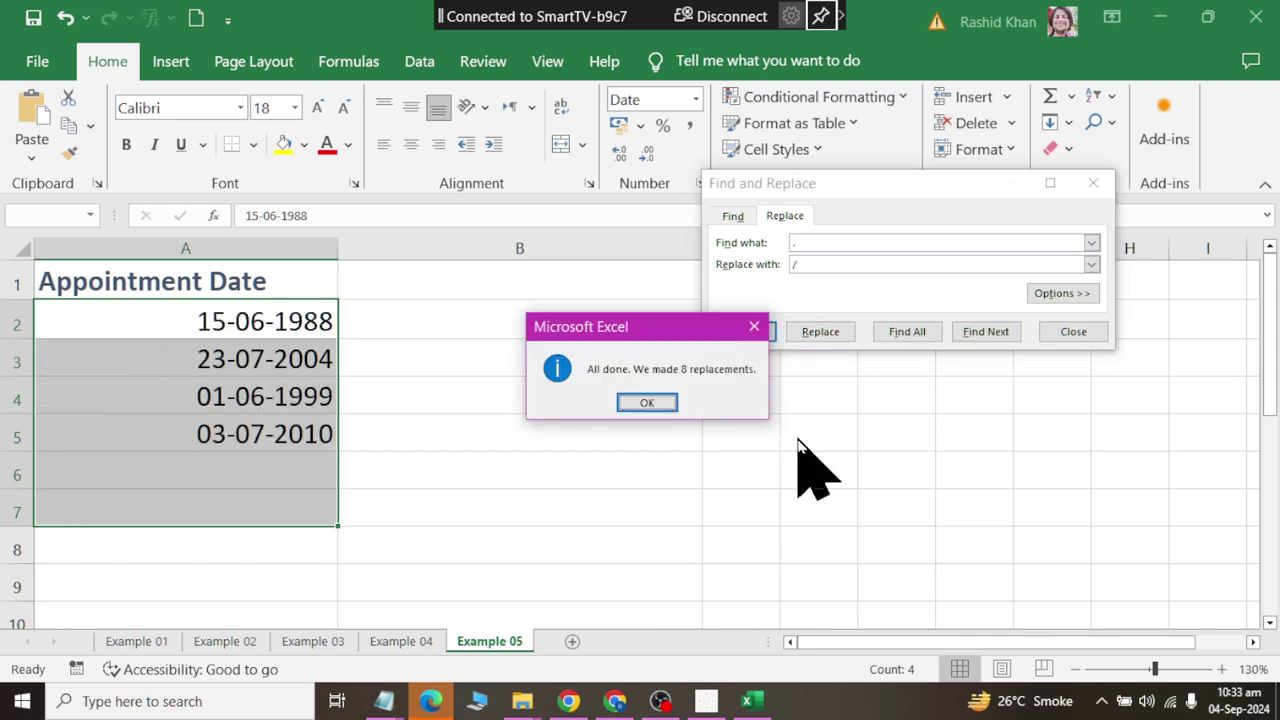
click(646, 402)
click(1072, 332)
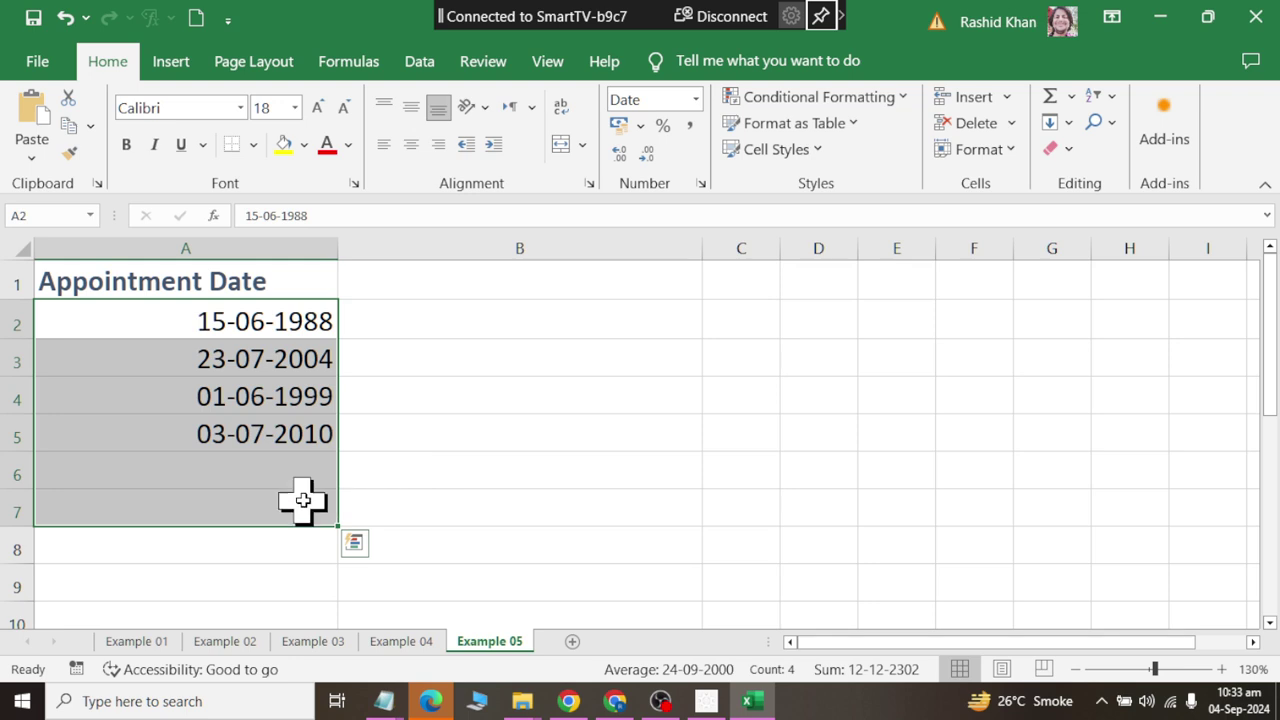
Apply Long Date to the converted dates and autofit column A
click(704, 101)
click(705, 388)
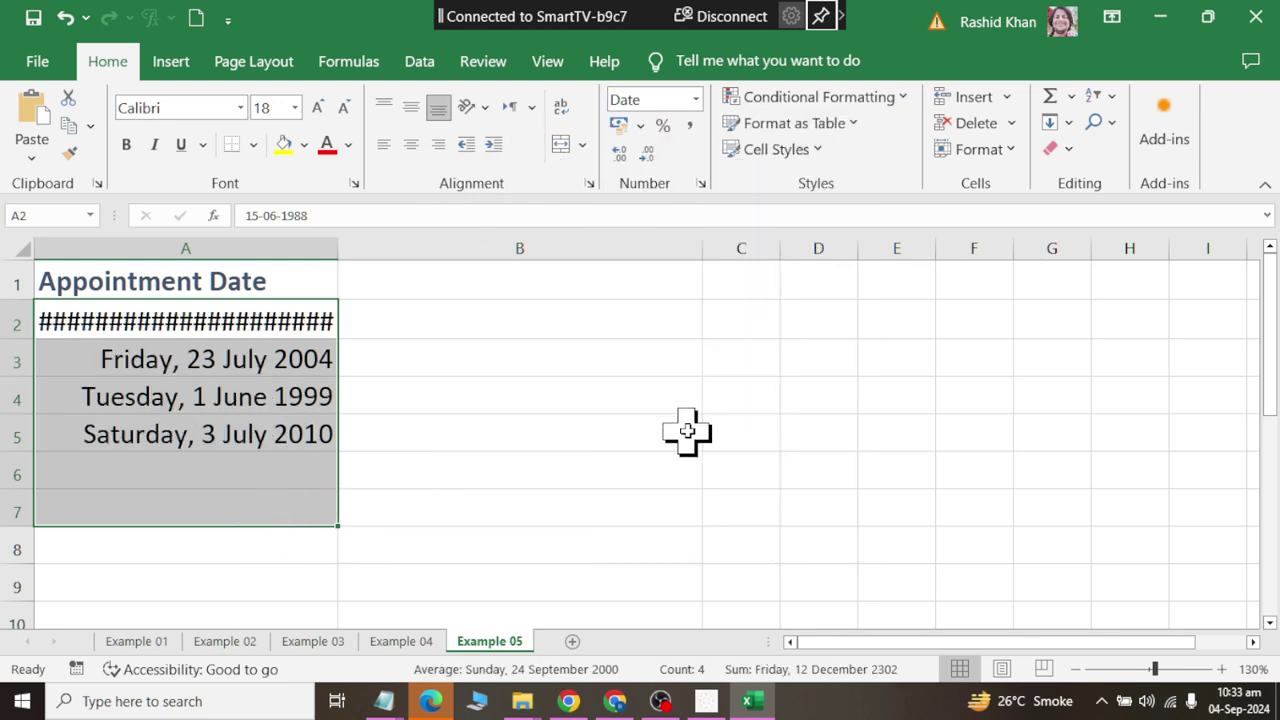
double_click(338, 248)
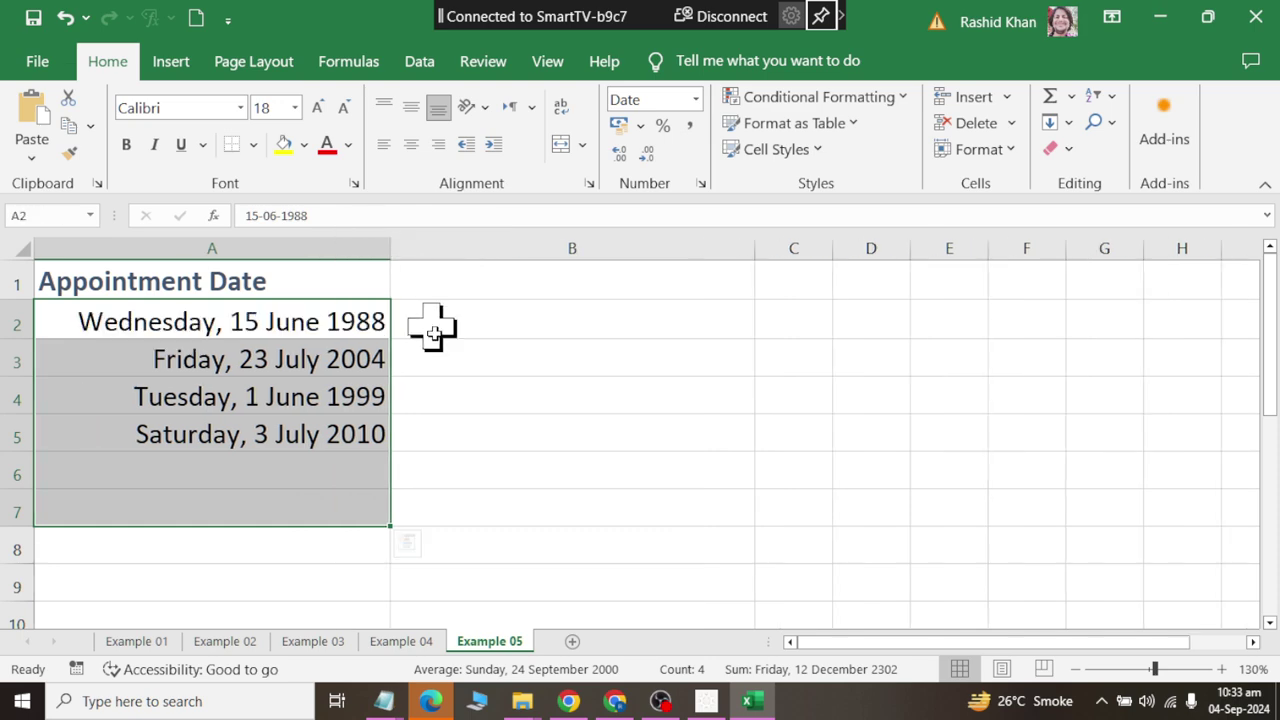
Widen column C and select C2 for a new date
click(326, 432)
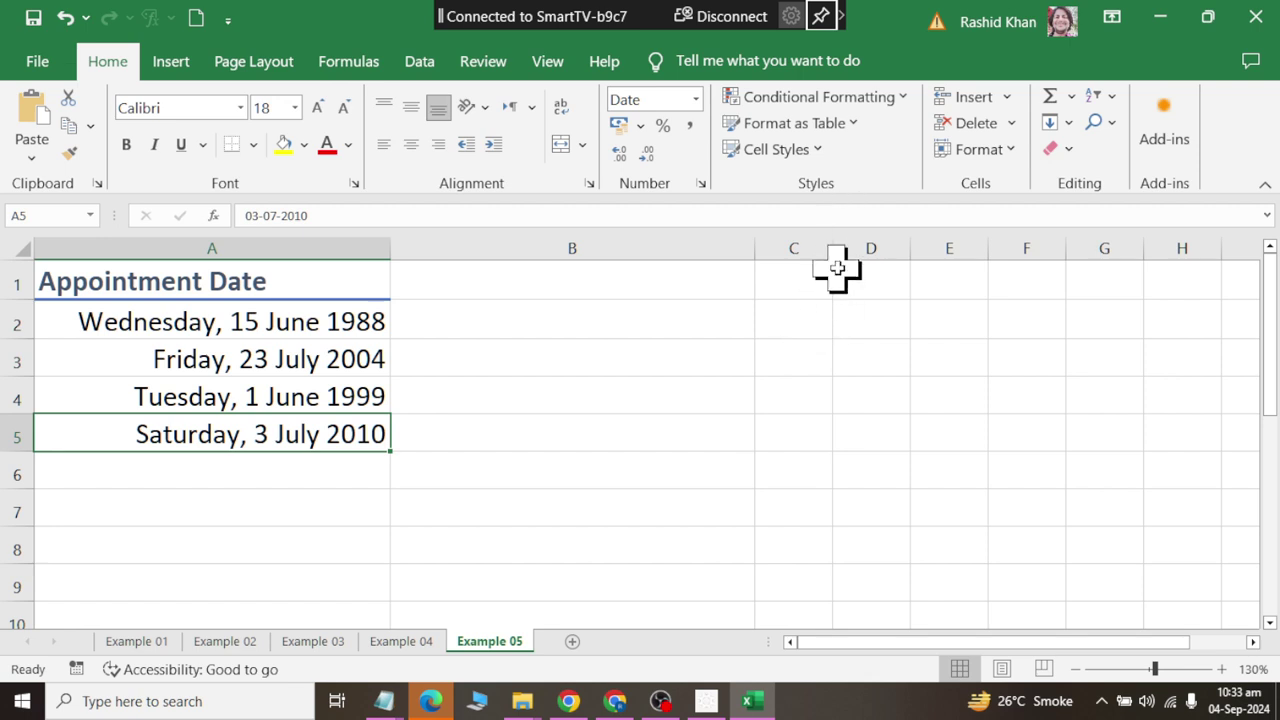
drag(836, 237, 941, 240)
click(880, 325)
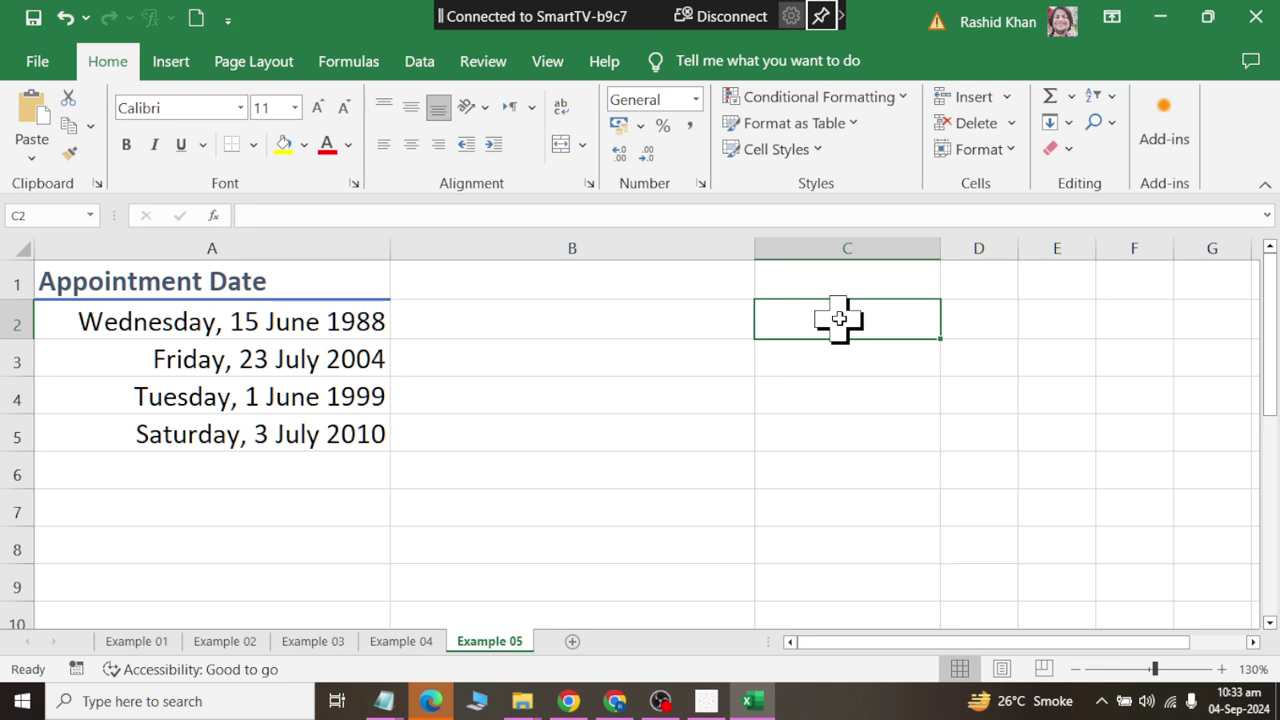
Enter the date 15-07-2004 in C2, then switch to Display settings and disconnect the TV
text(2004-07-15)
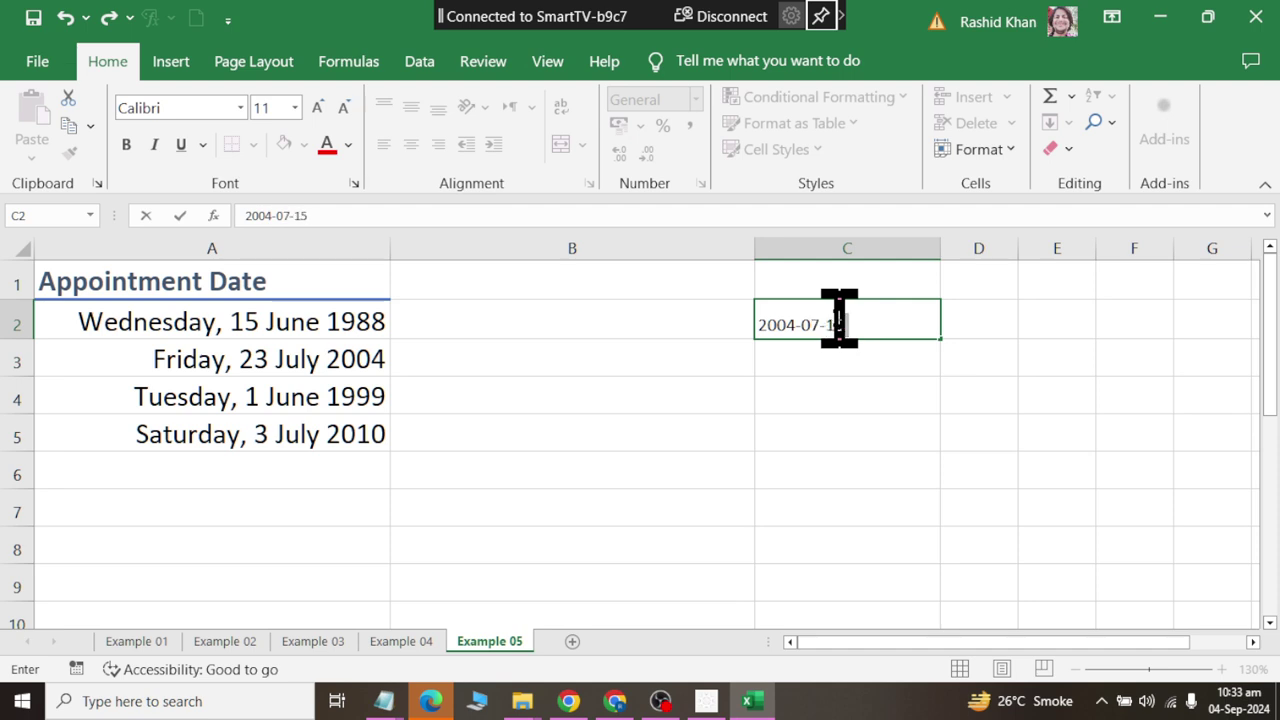
key(Tab)
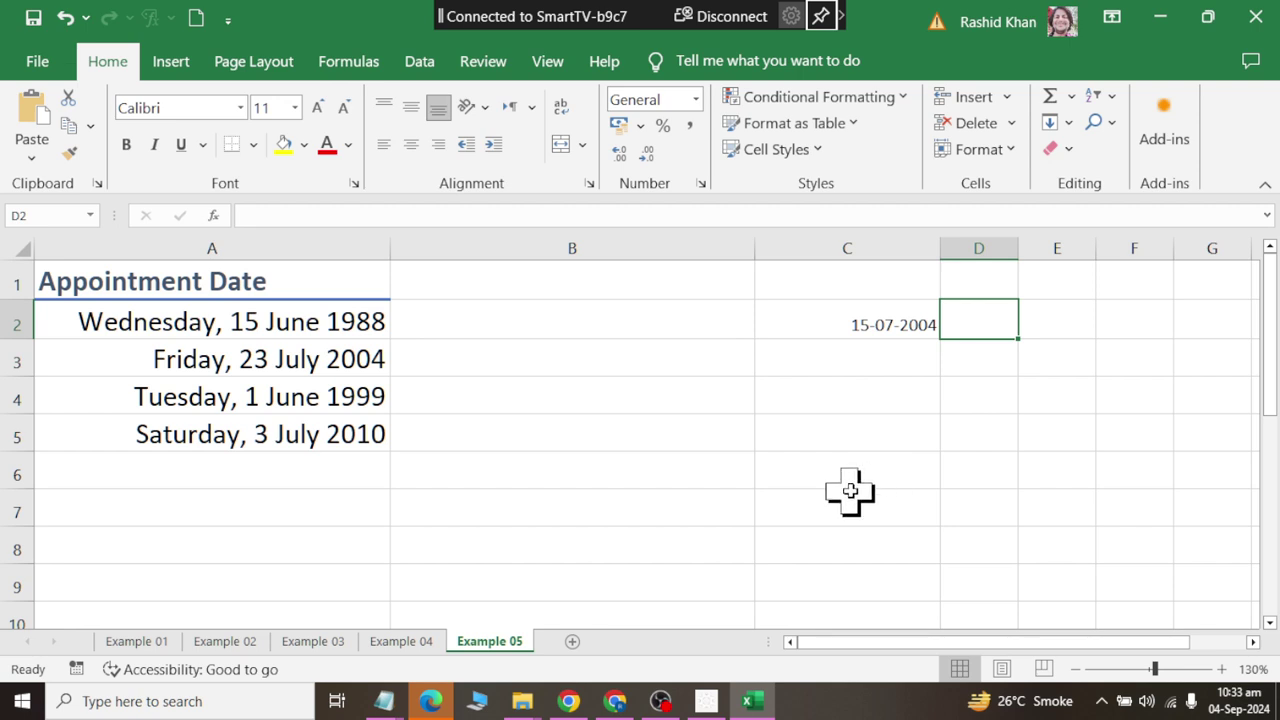
click(707, 701)
click(728, 16)
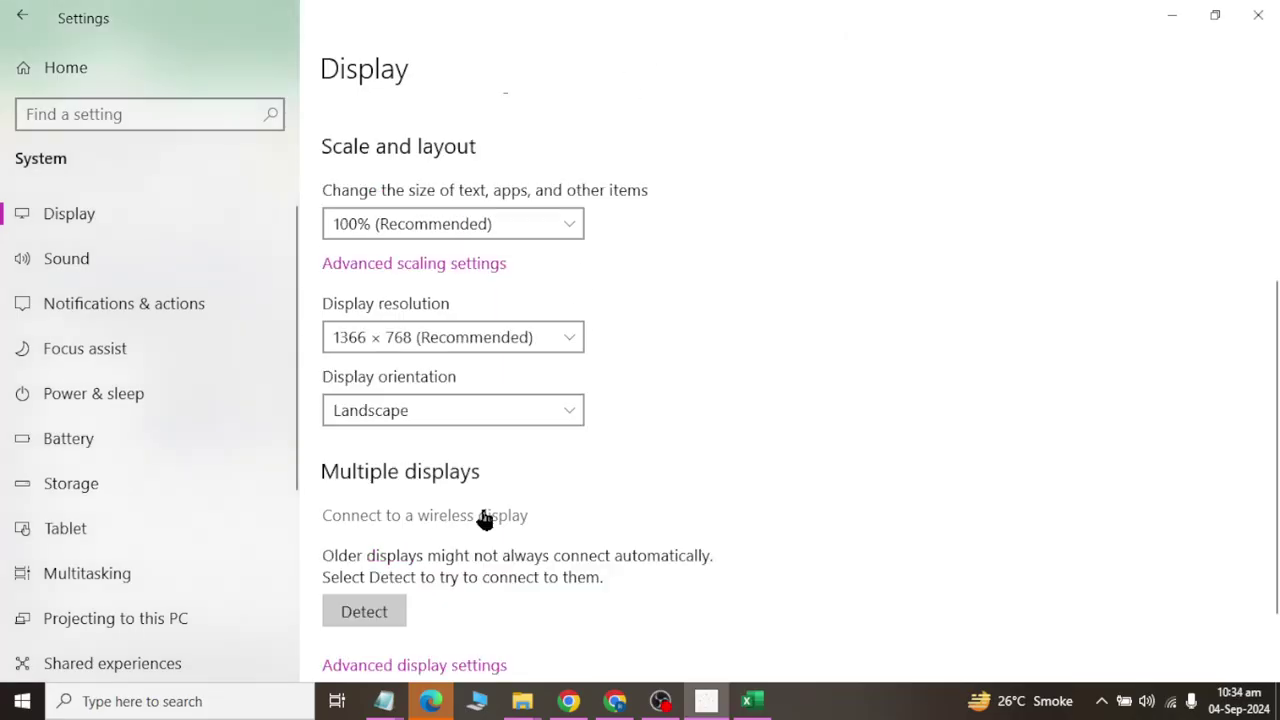
Detect displays, cast the screen to SmartTV-b9c7, and return to the Excel workbook
click(393, 614)
click(467, 515)
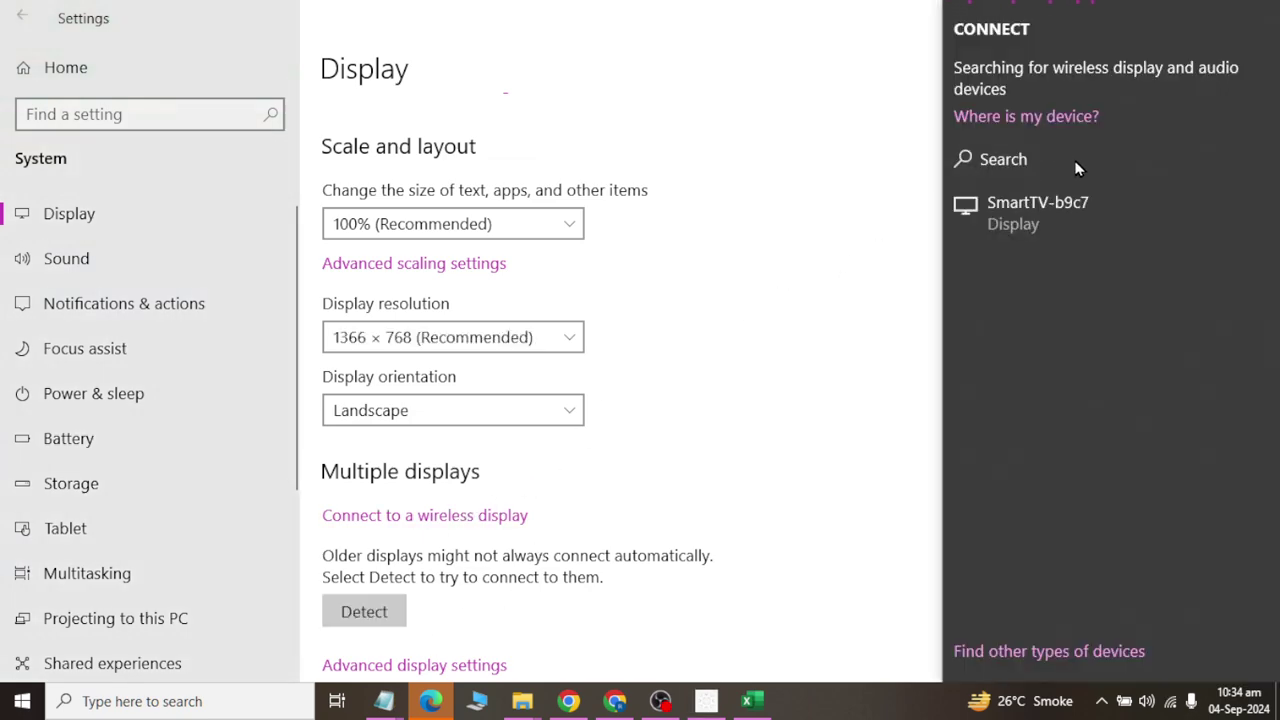
click(1075, 166)
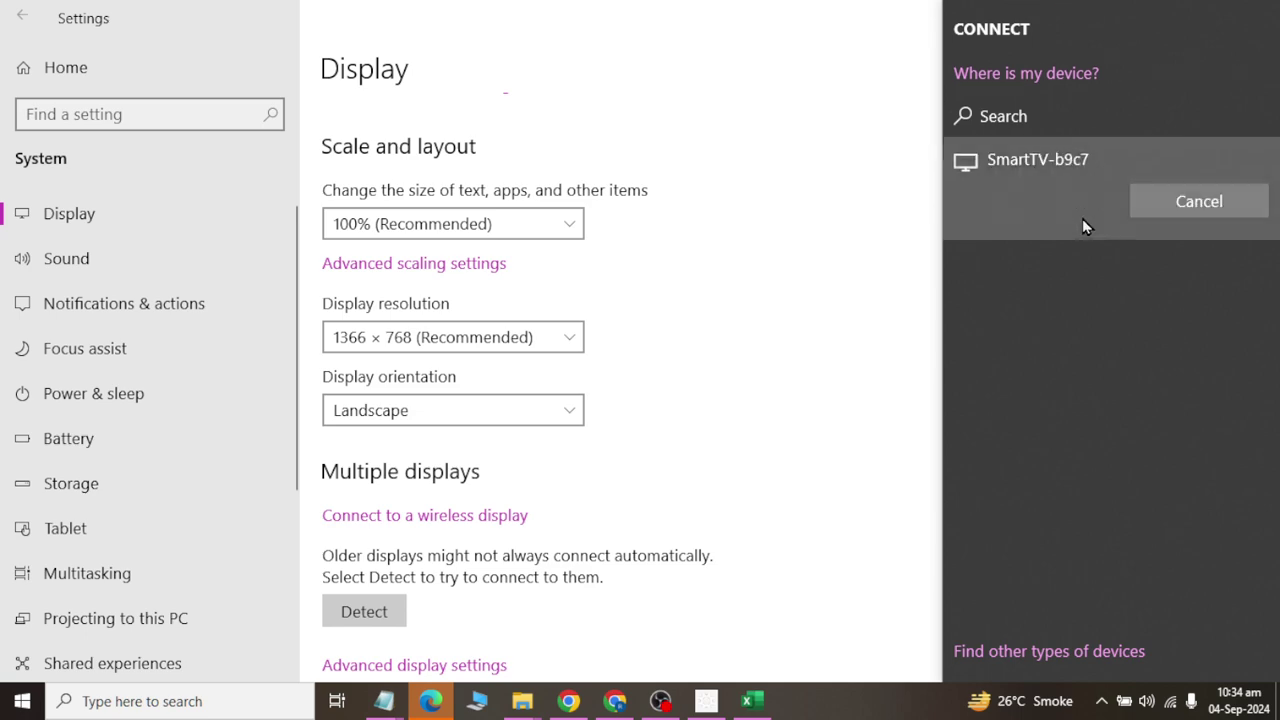
click(752, 700)
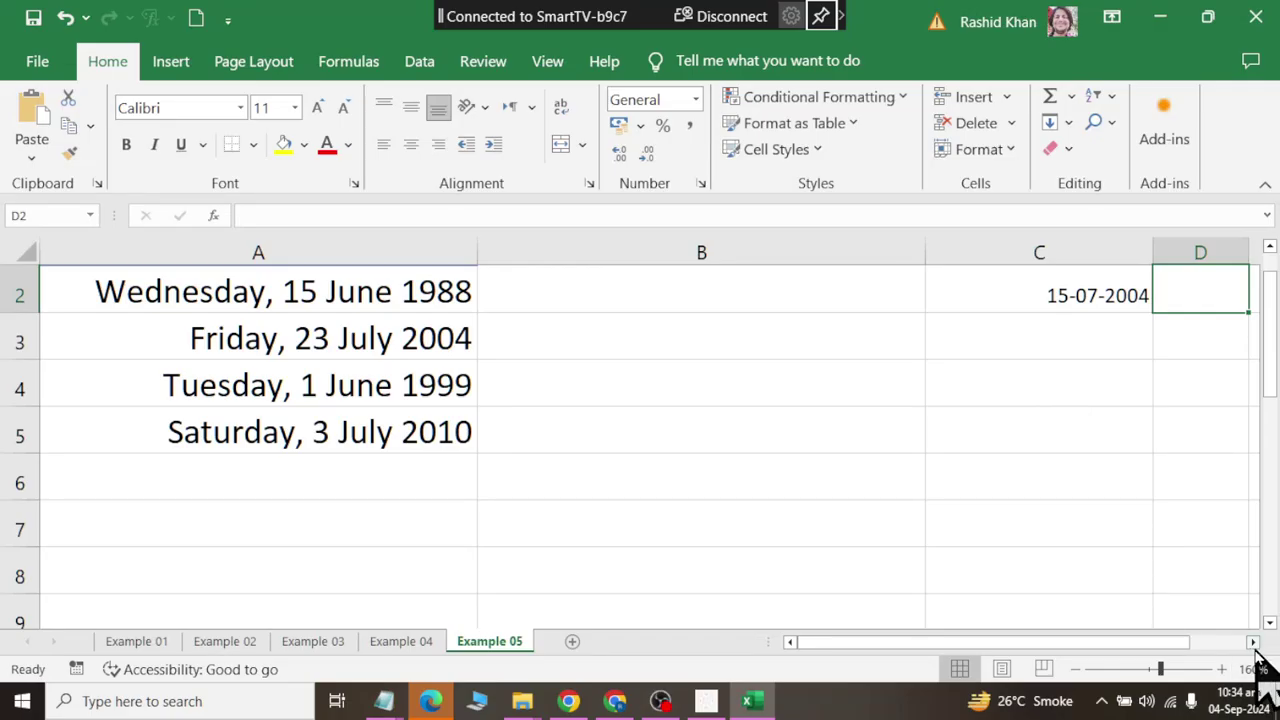
Enlarge C2's text to size 14 and enter 2005/05/15 so it shows 15-05-2005
click(1253, 641)
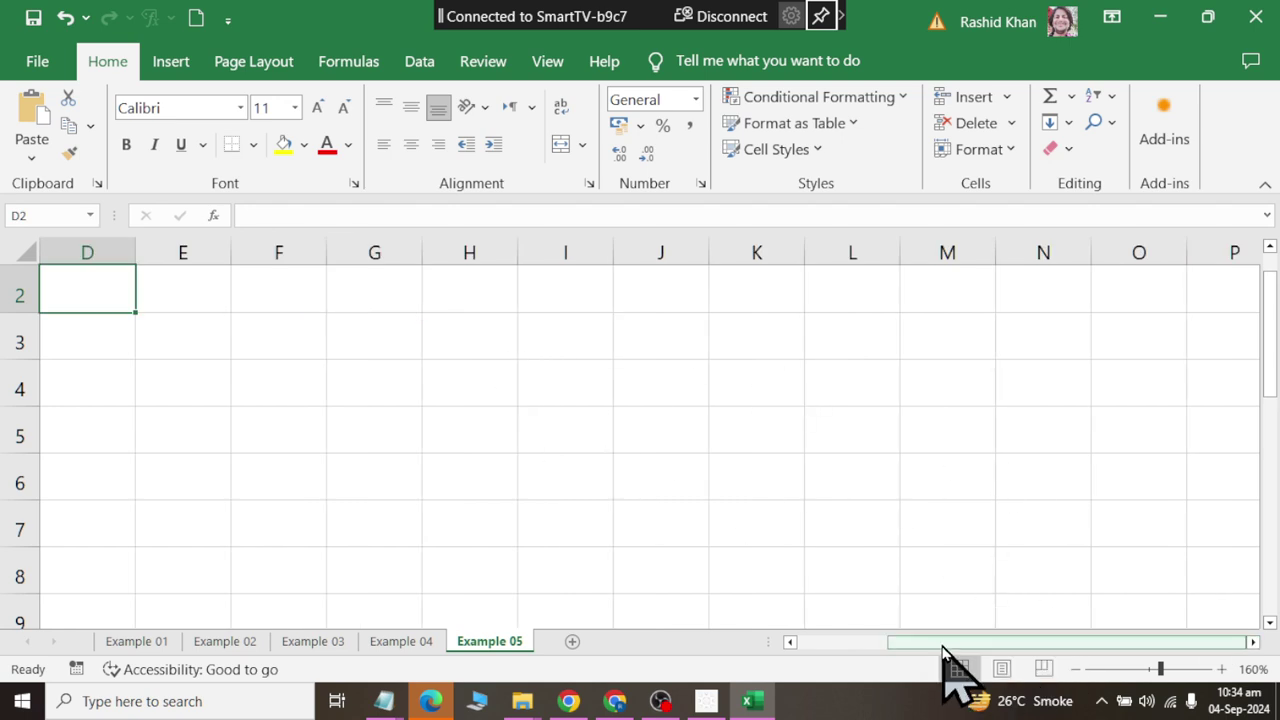
drag(895, 643, 858, 645)
click(1020, 320)
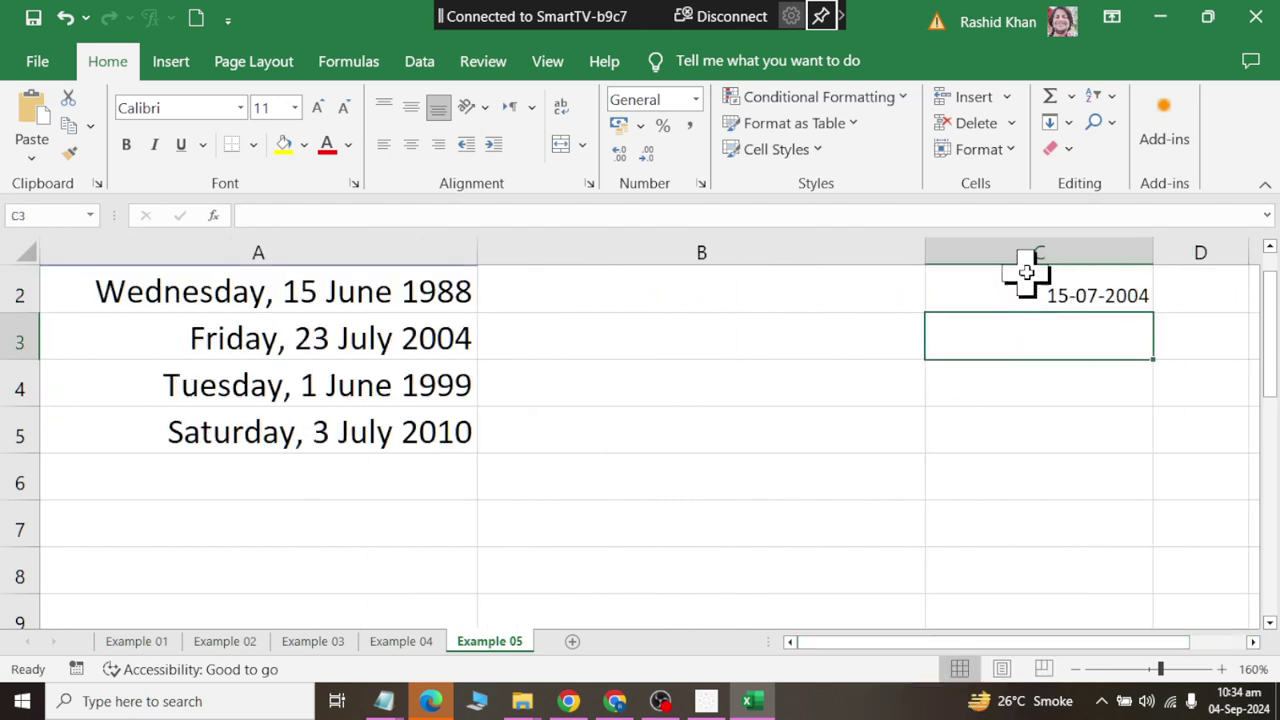
click(1026, 285)
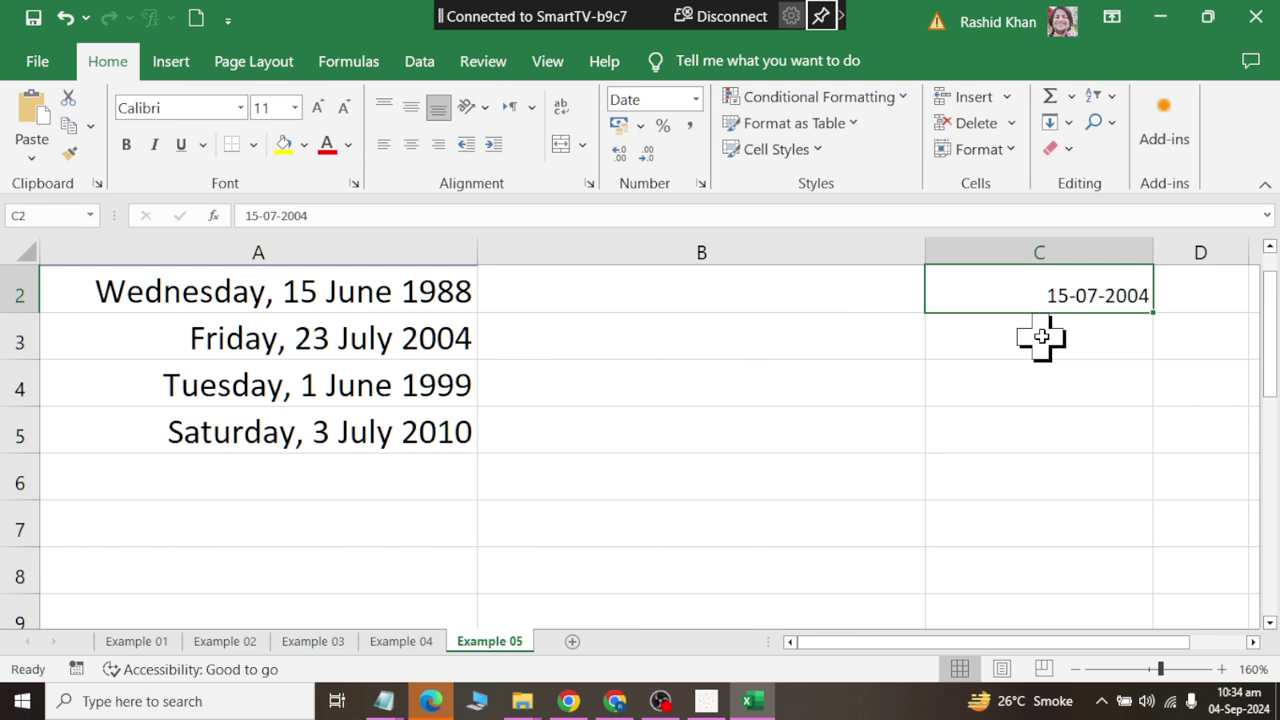
click(318, 108)
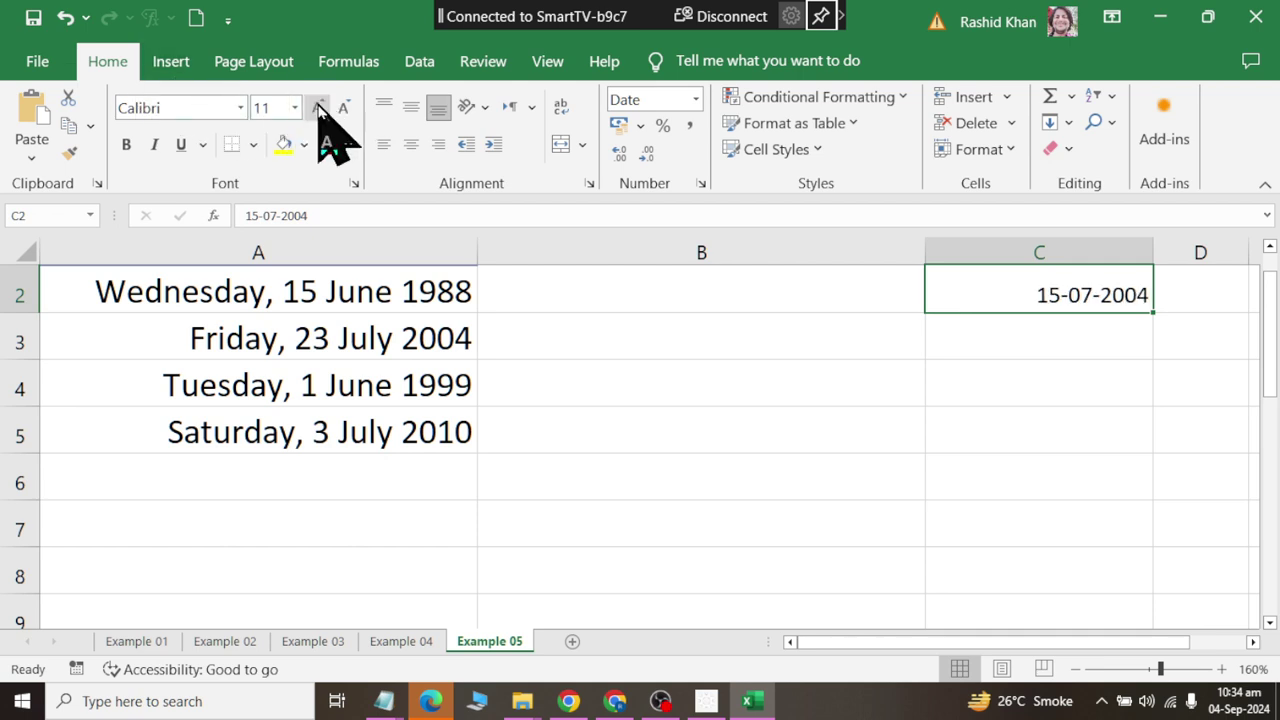
click(318, 108)
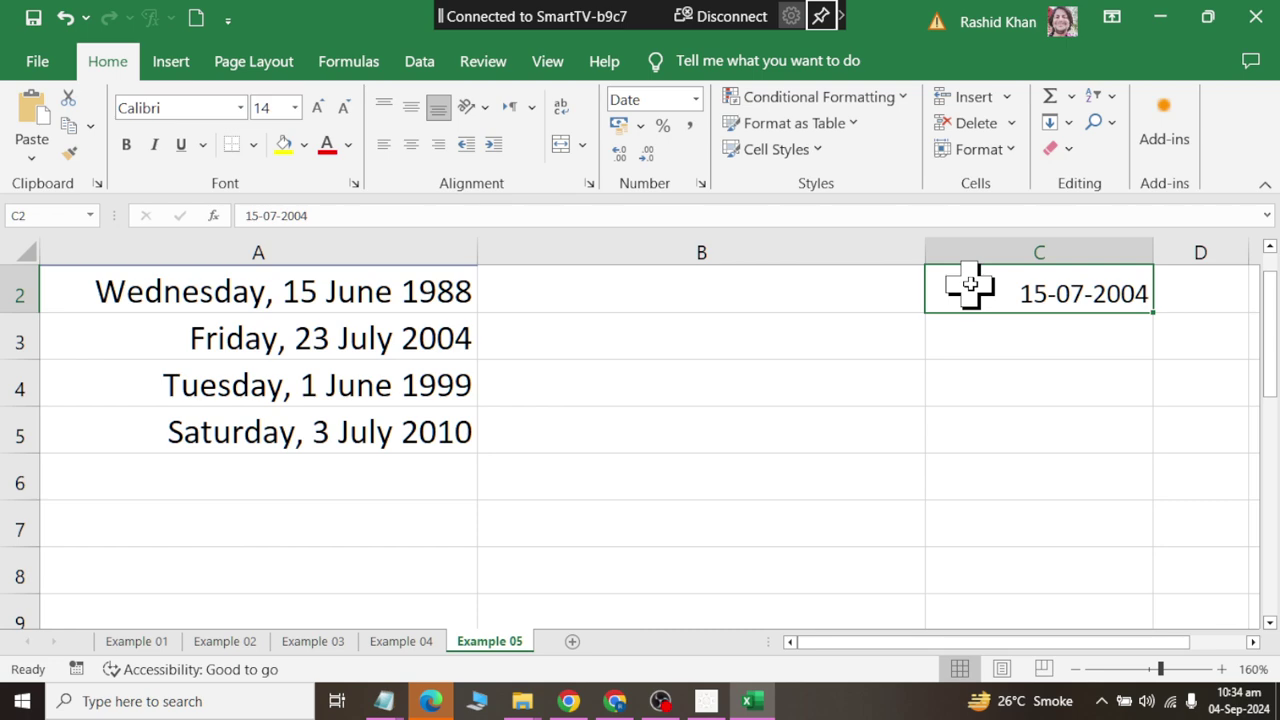
text(2005)
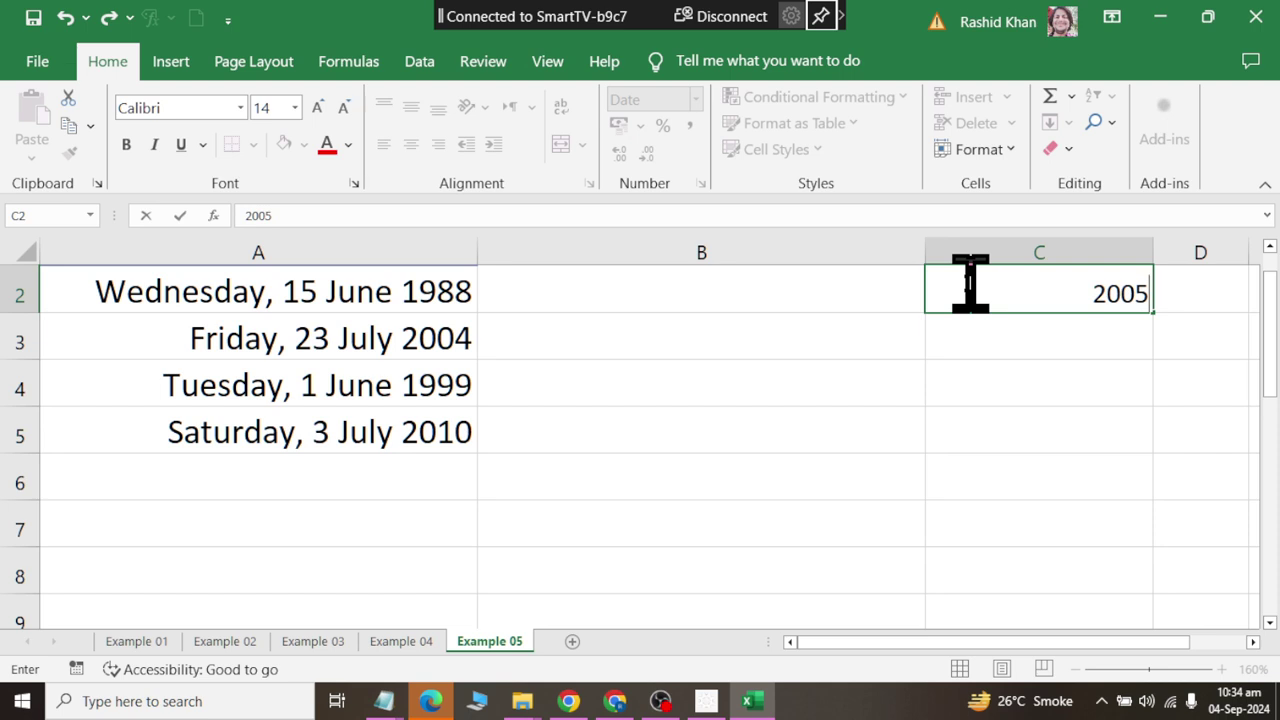
text(/)
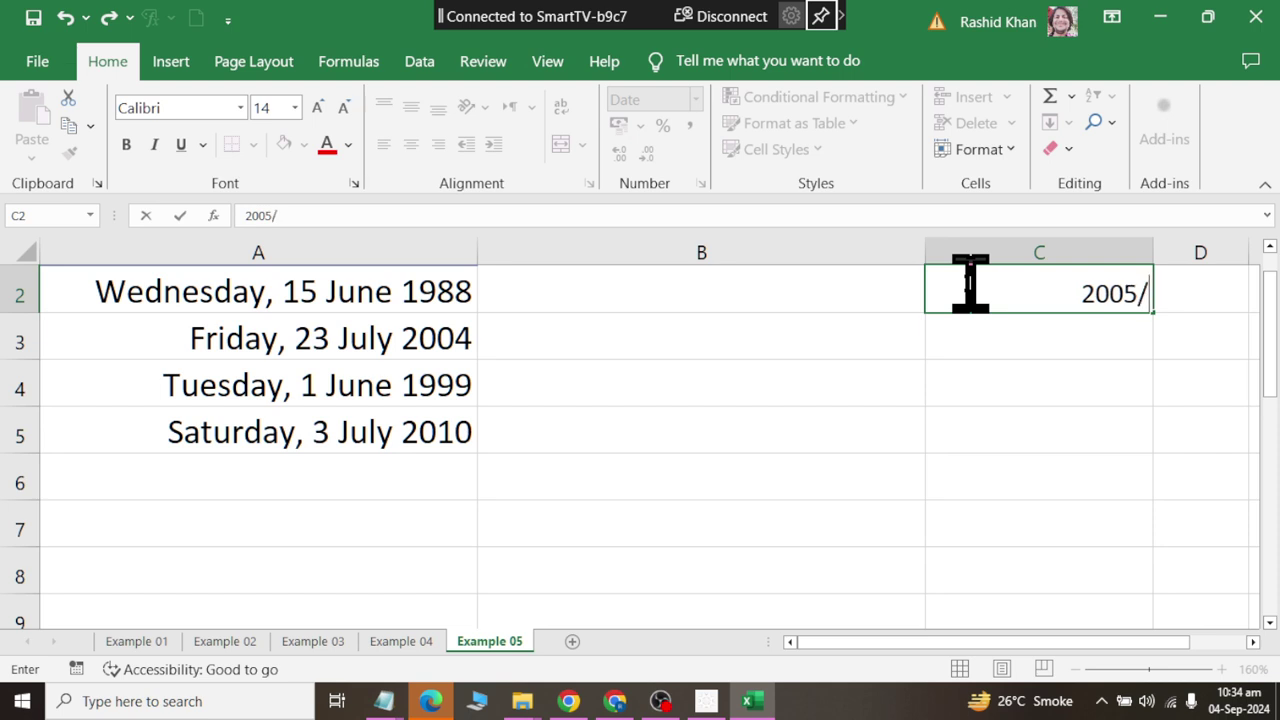
text(05/)
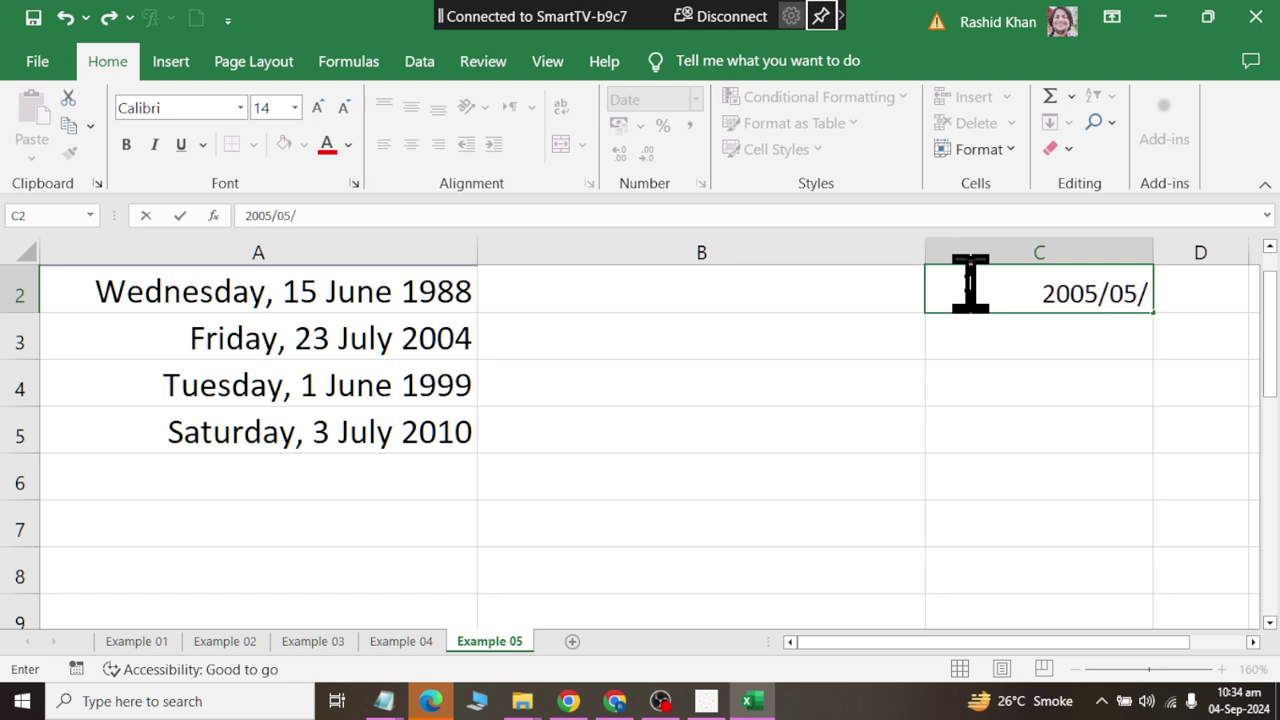
text(15)
key(Return)
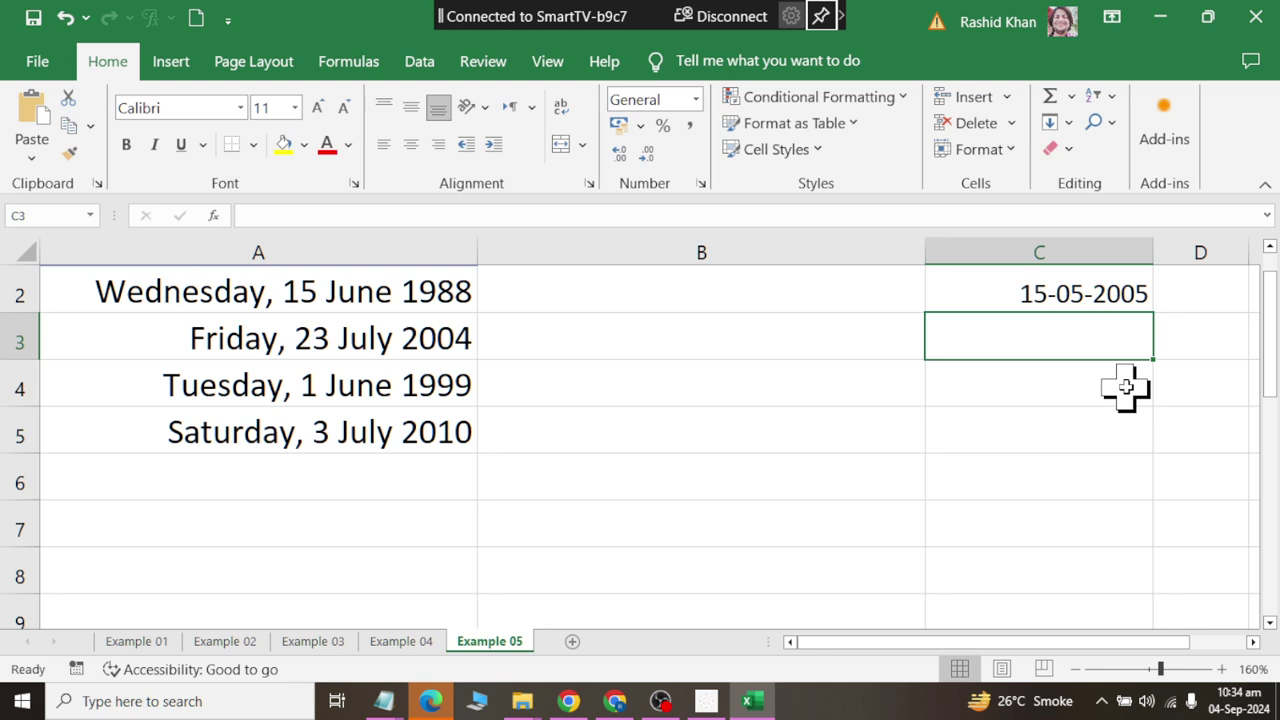
Add the headers DD, MM and YYYY across E3:G3
click(1253, 641)
click(1253, 641)
click(449, 334)
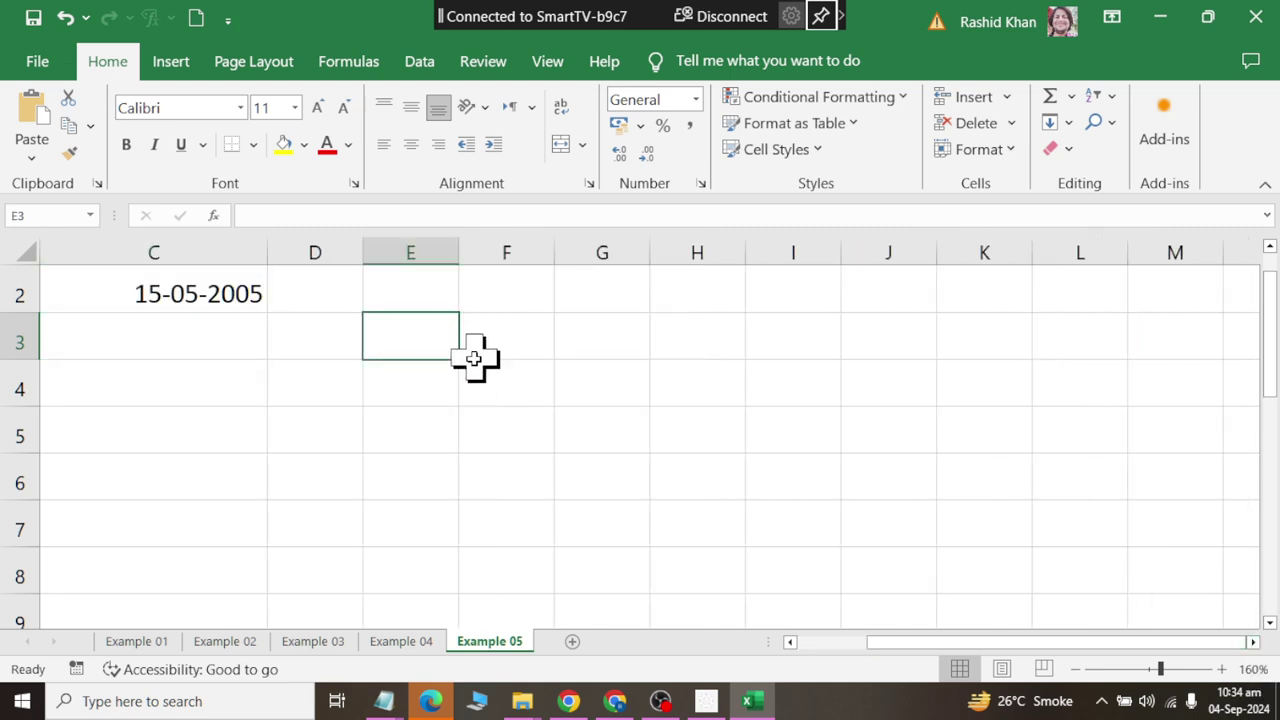
text(DD)
key(Tab)
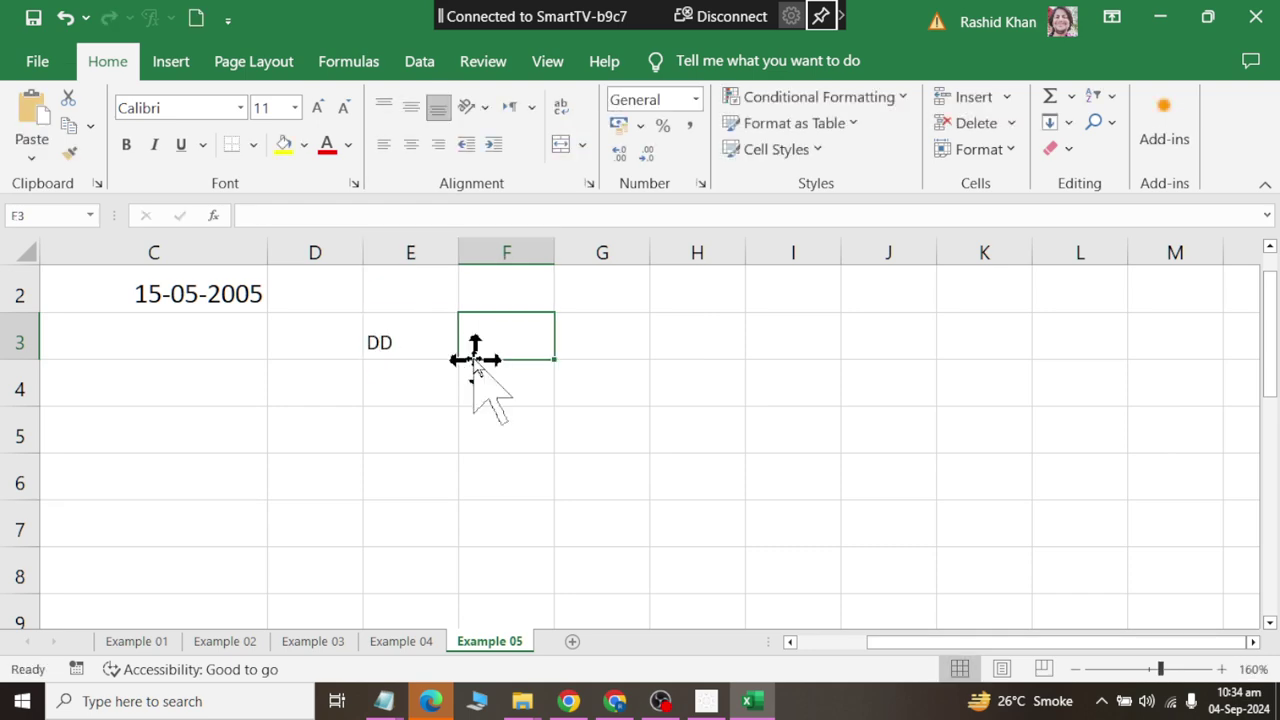
text(MM)
key(Tab)
text(YY)
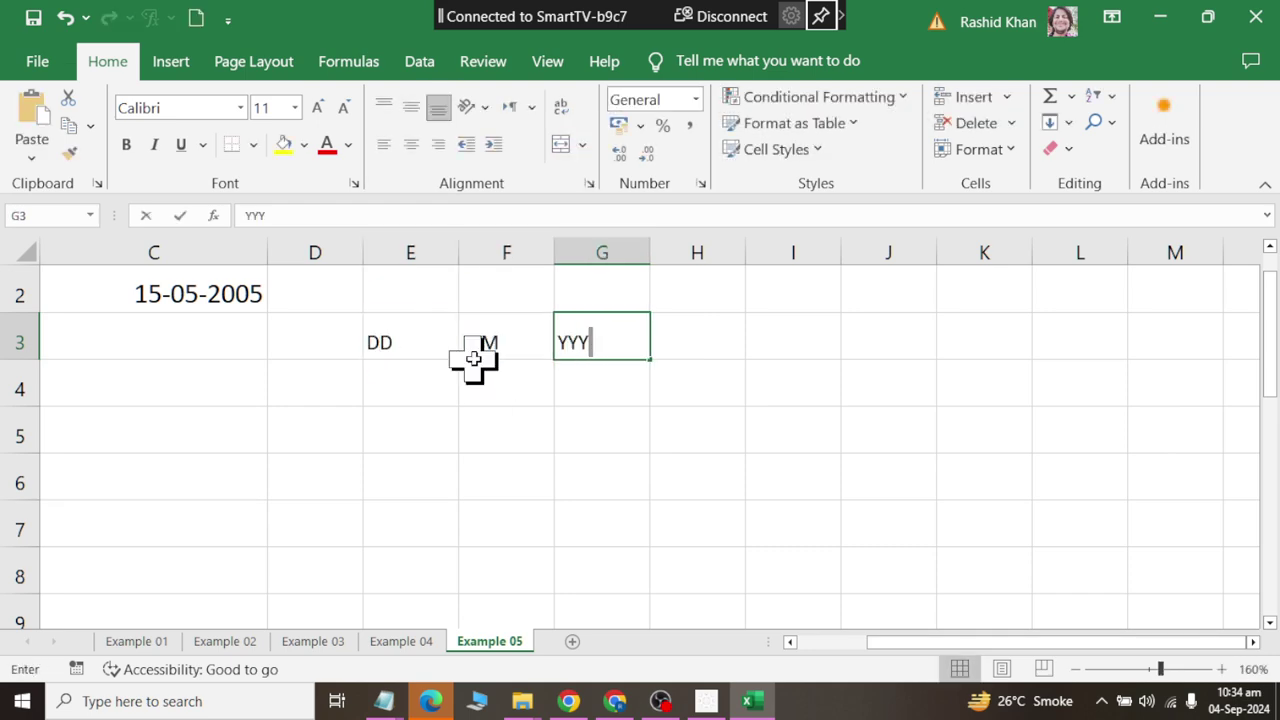
text(Y)
key(Return)
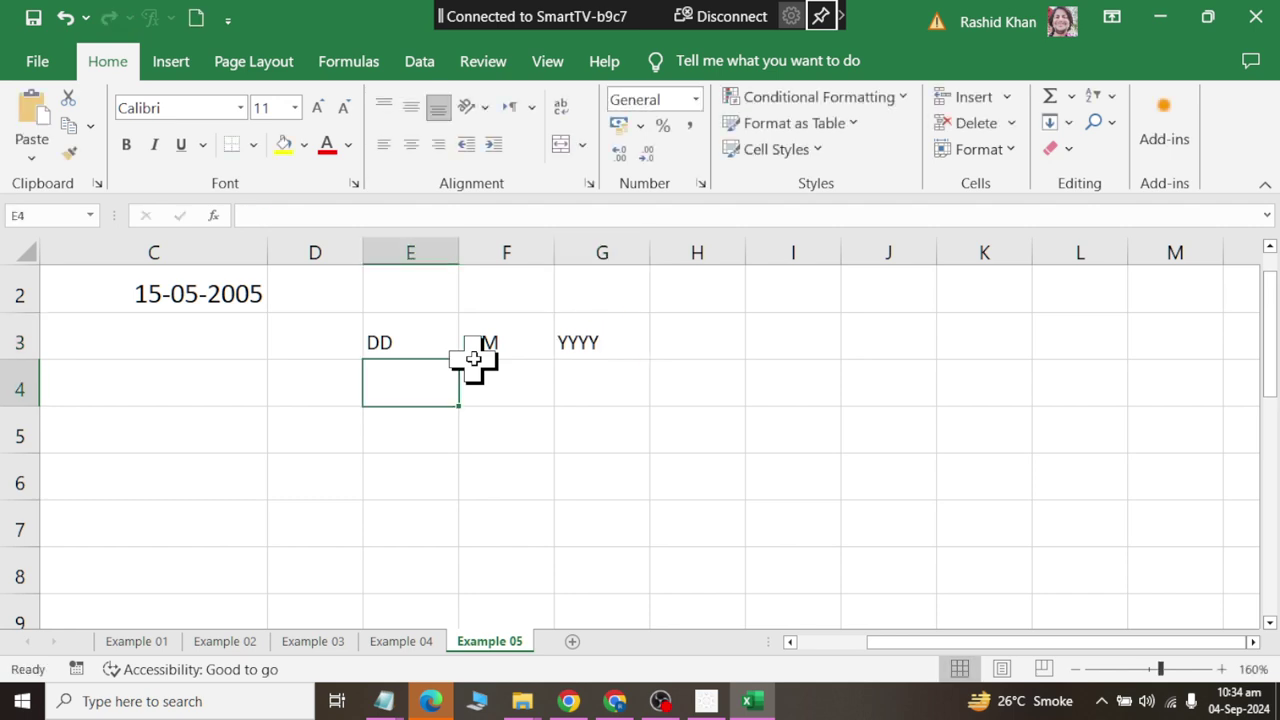
Fill the first two rows with 15/5/2005 and 23/6/2003 across the DD, MM, YYYY columns
text(15)
key(Tab)
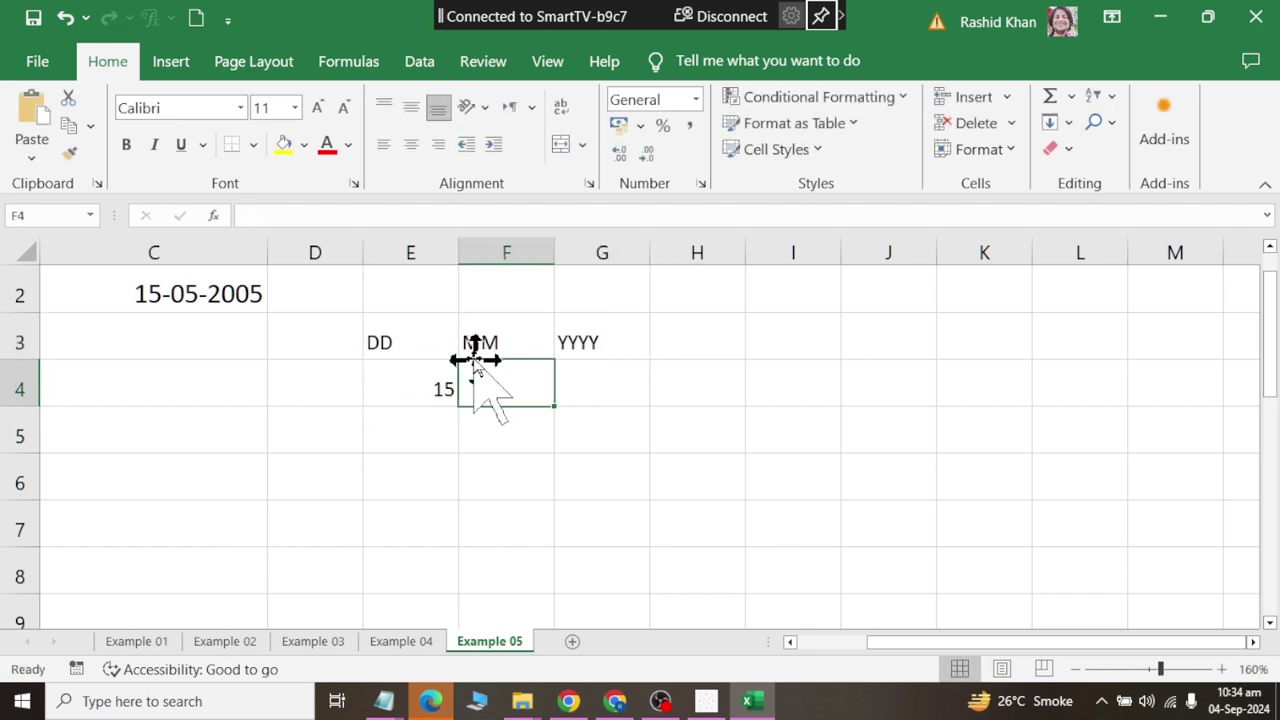
text(5)
key(Tab)
text(200)
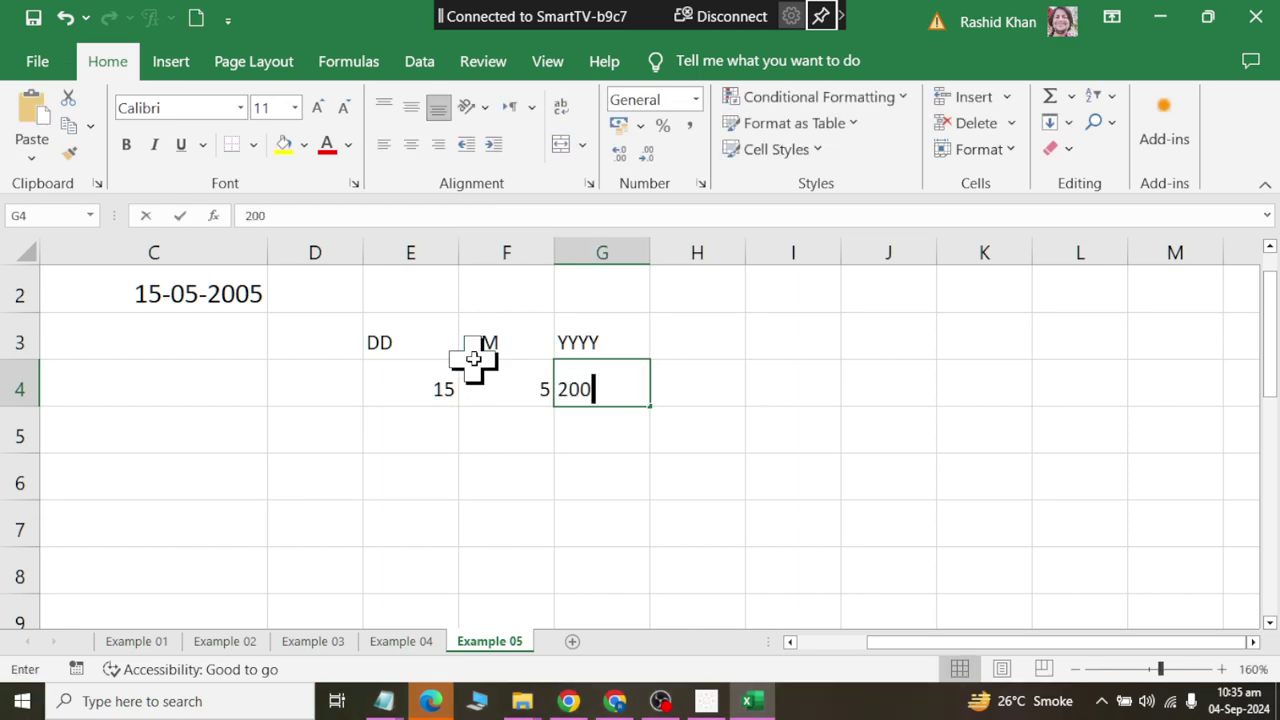
key(Return)
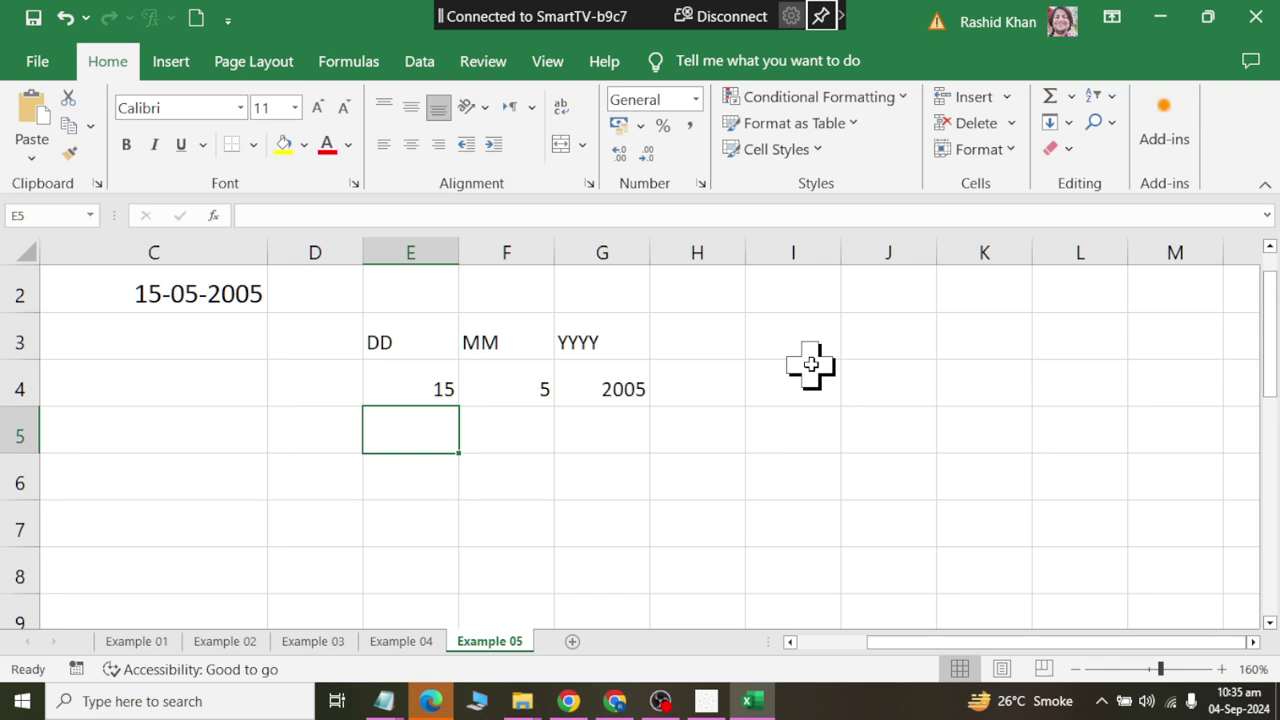
click(811, 350)
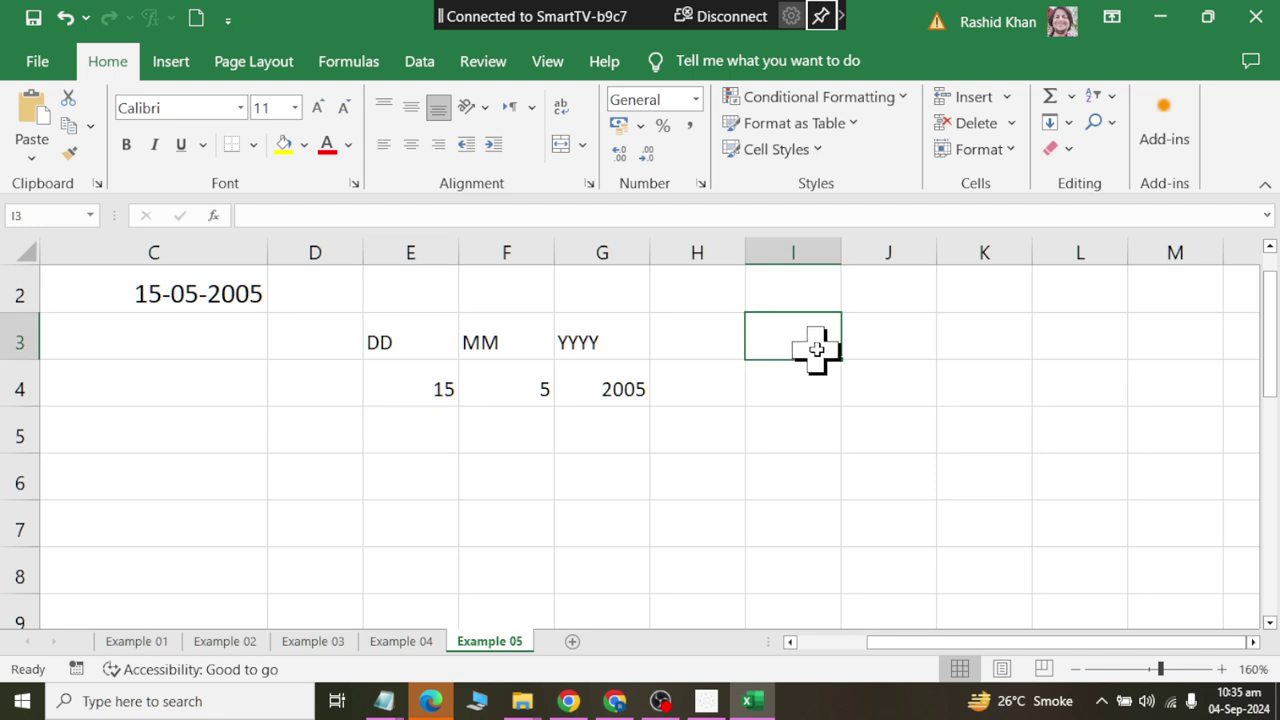
click(420, 440)
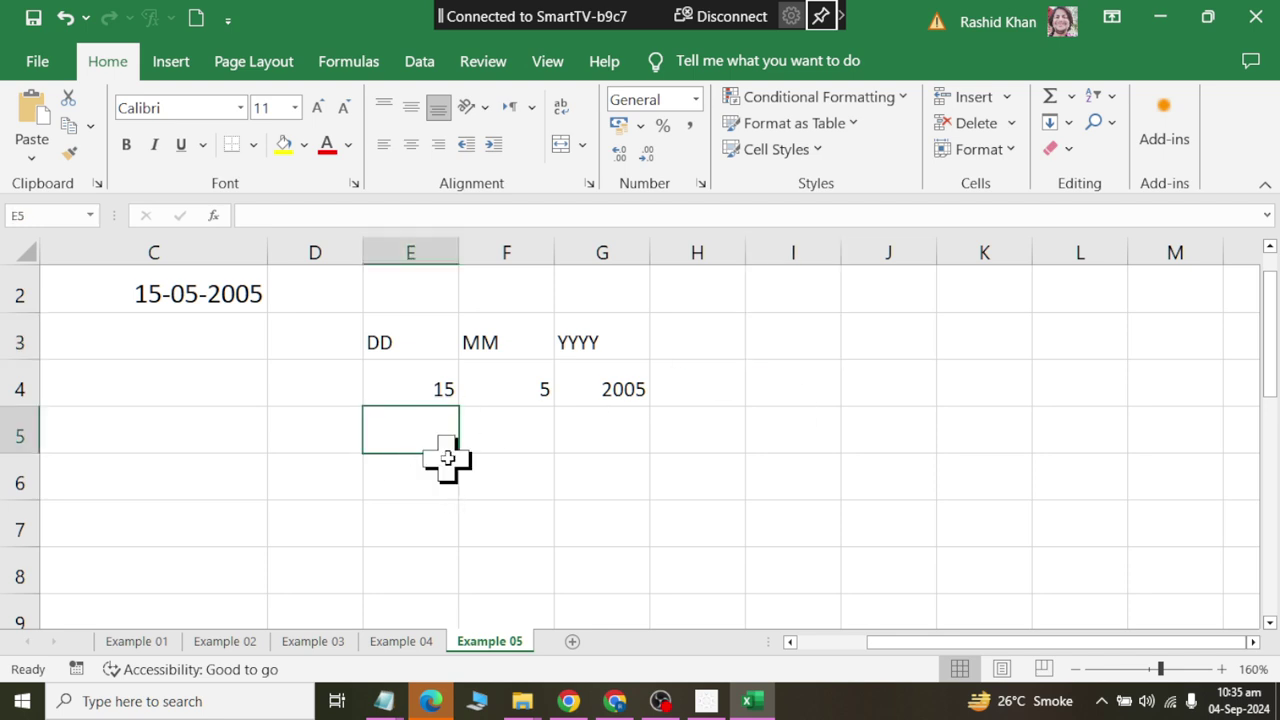
text(23)
key(Tab)
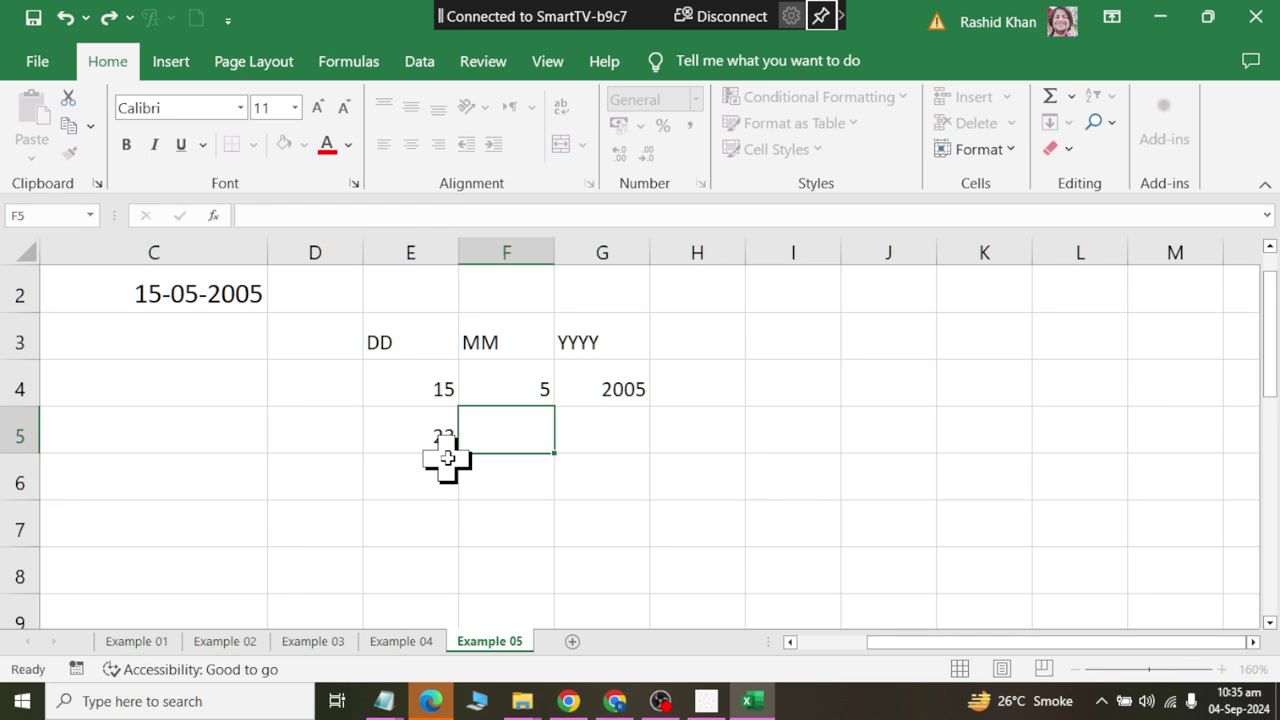
text(6)
key(Tab)
text(2003)
key(Return)
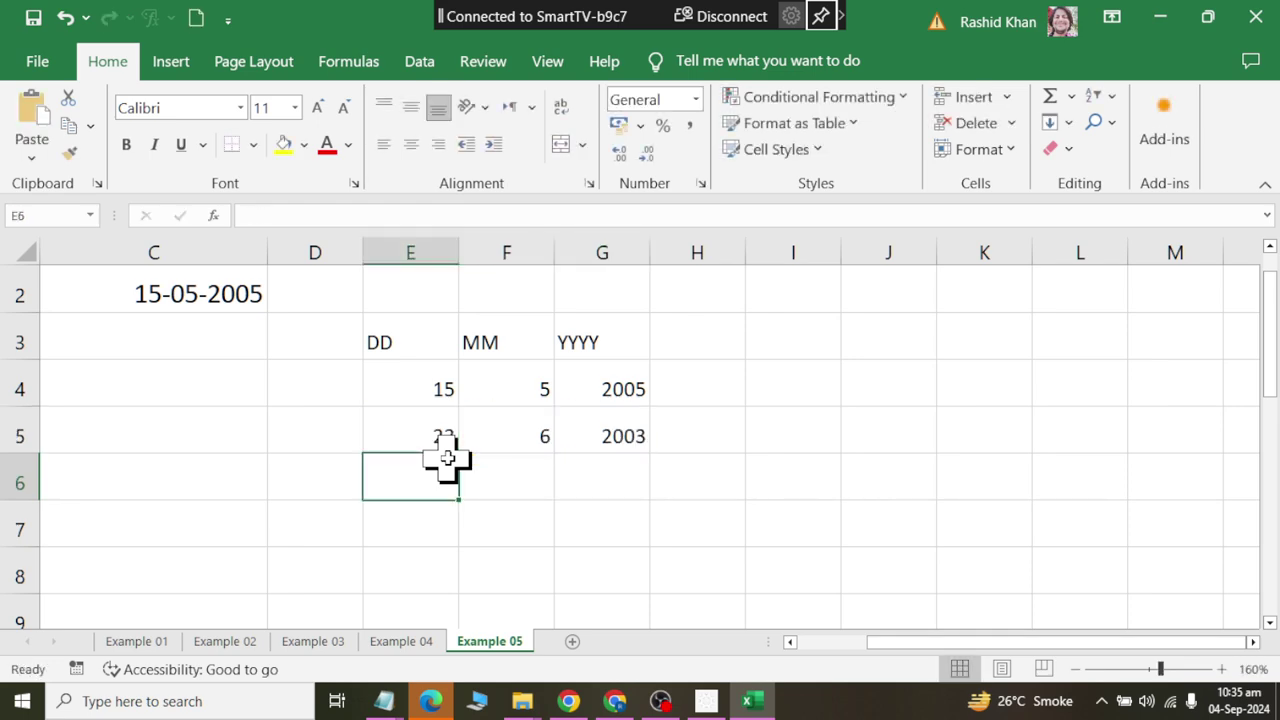
Fill the last two rows with 4/7/2002 and 7/9/2001 across the DD, MM, YYYY columns
text(4)
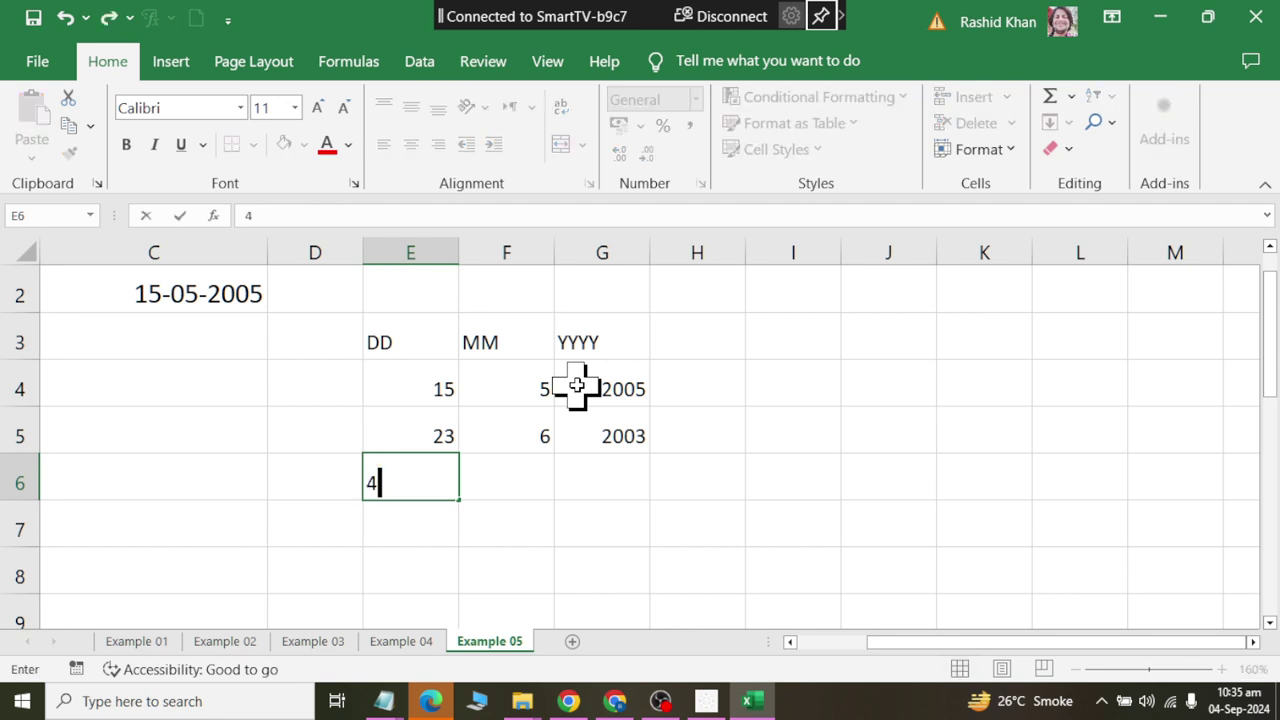
key(Tab)
text(7)
key(Tab)
text(200)
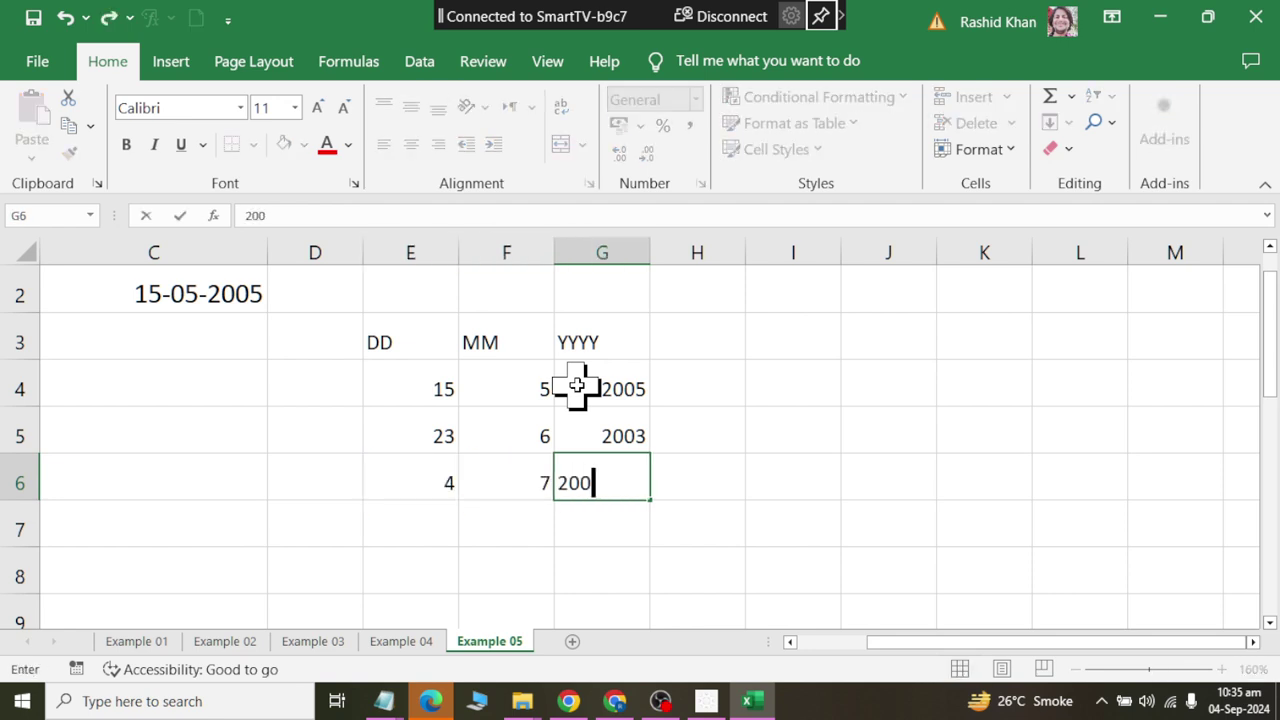
text(2)
key(Return)
text(7/)
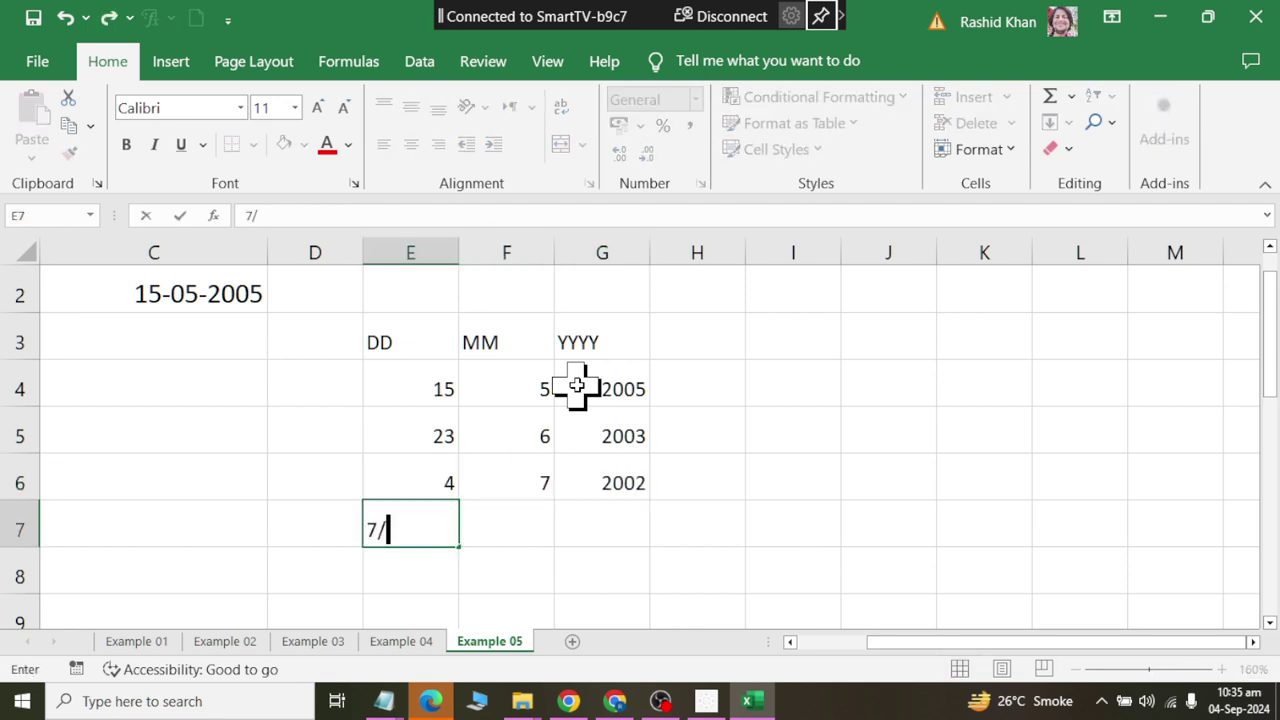
text(9/2)
key(BackSpace)
key(BackSpace)
key(BackSpace)
key(BackSpace)
key(Tab)
text(9)
key(Tab)
text(2001)
key(Tab)
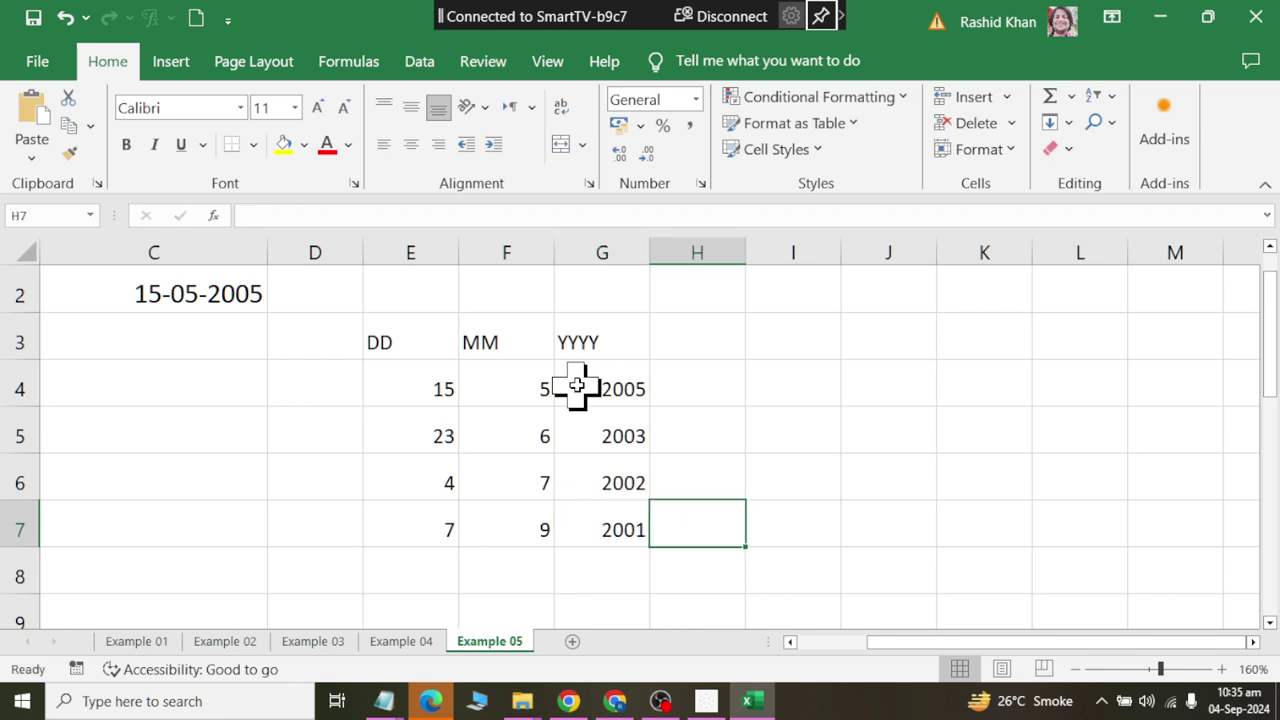
Add a Date header in I3 with example 15-05-2005 below, widening column I
click(803, 342)
text(Dat)
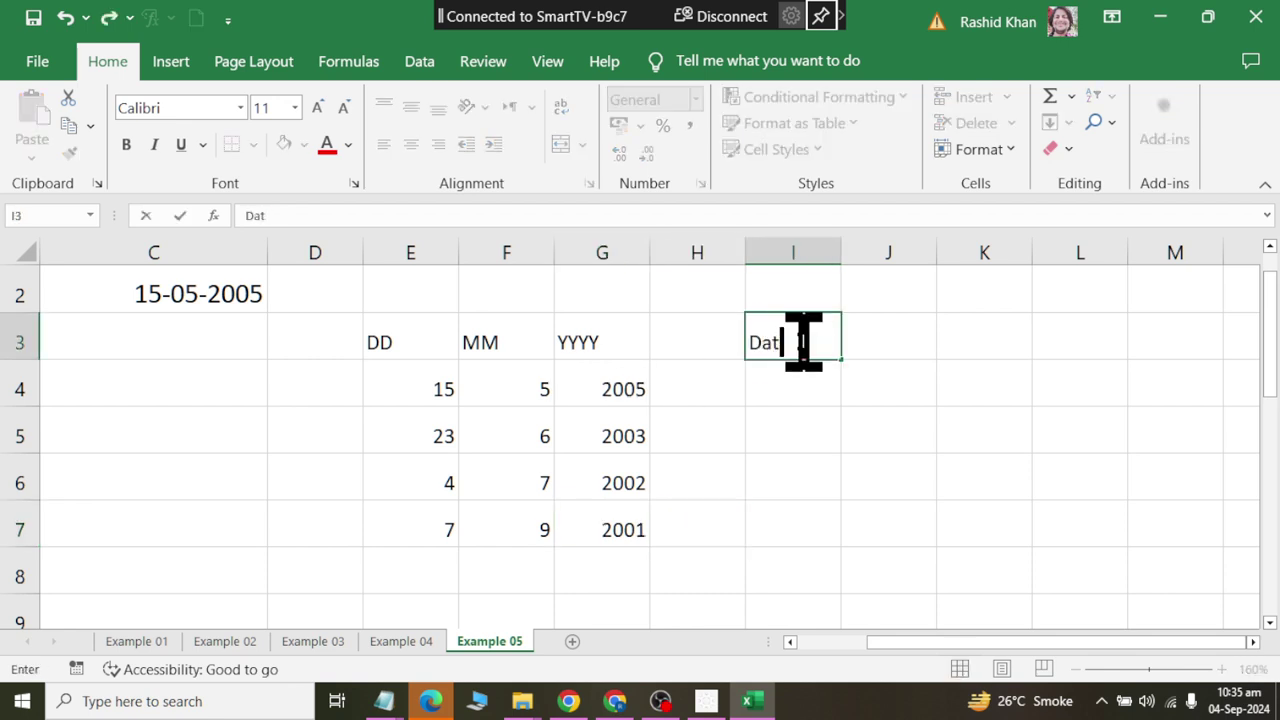
text(e)
key(Return)
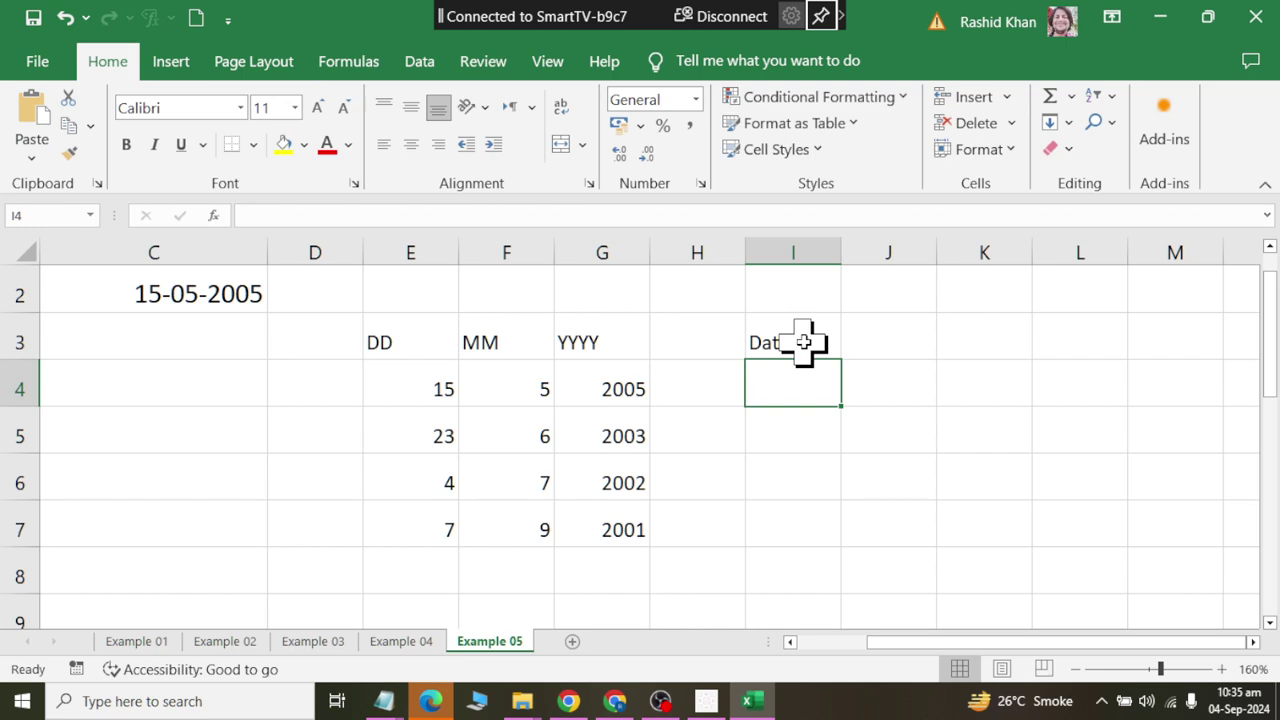
text(15)
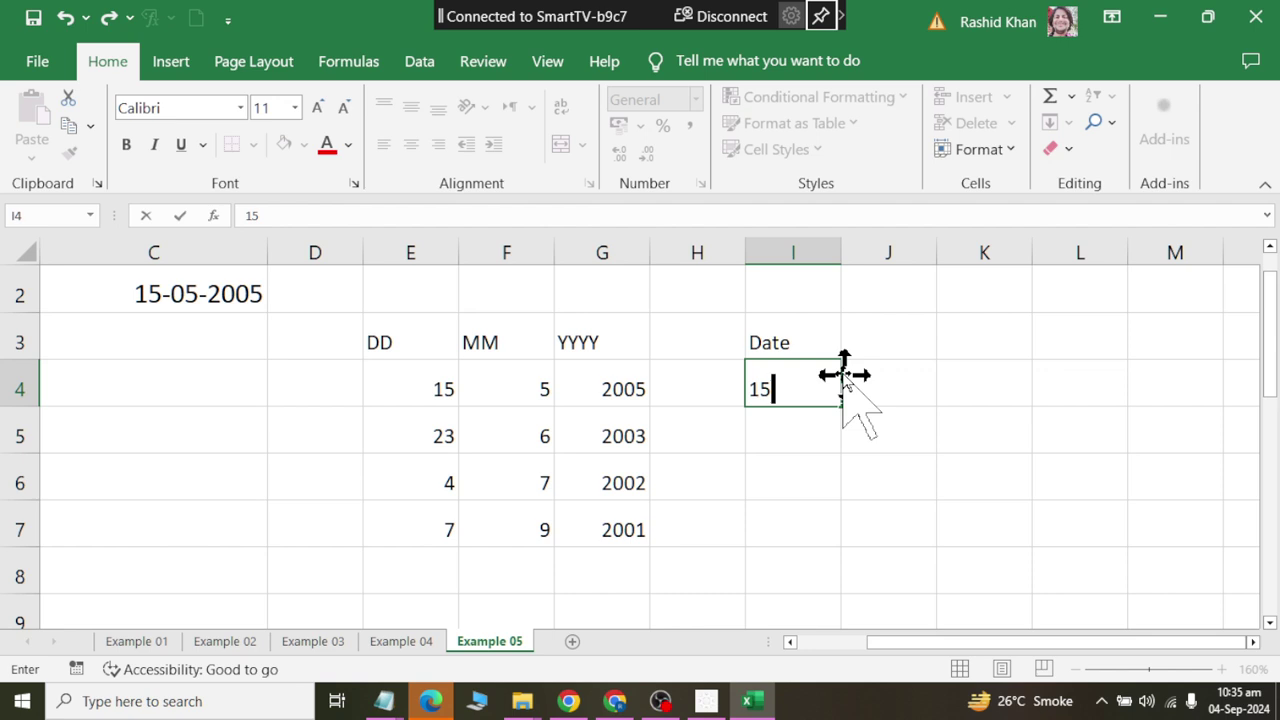
text(-05-)
text(200)
text(5)
key(Return)
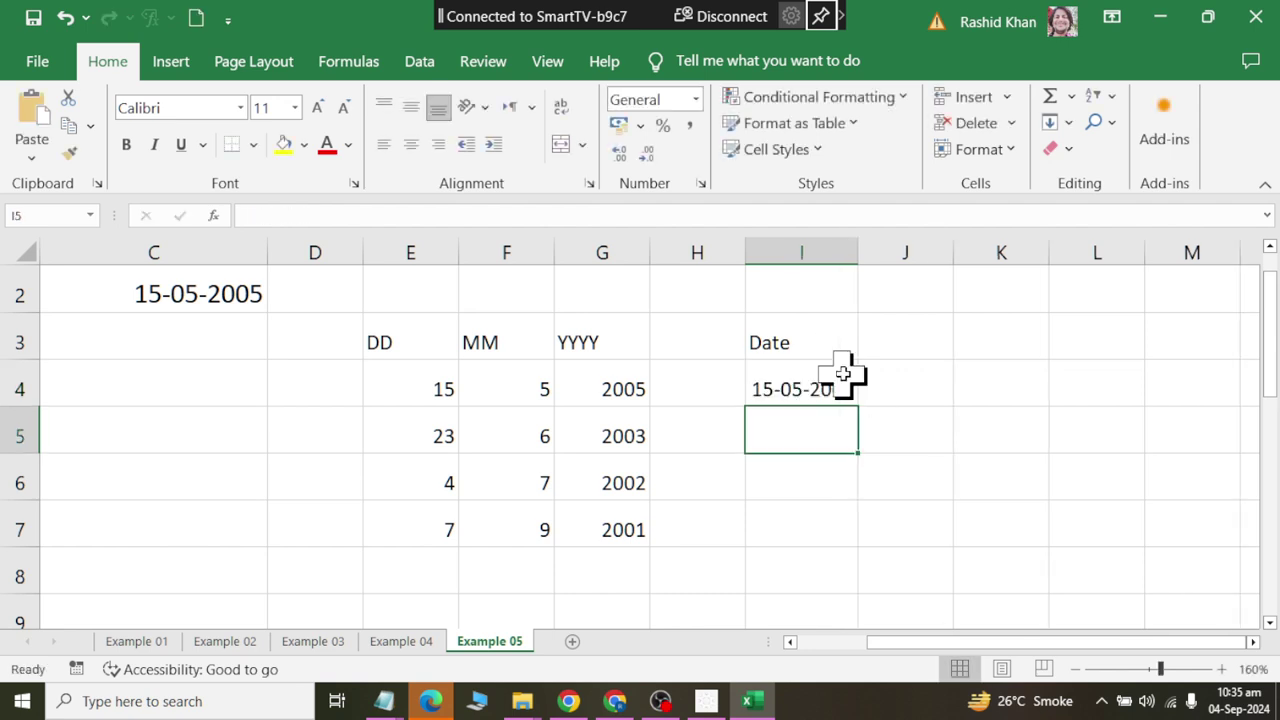
drag(860, 258, 930, 262)
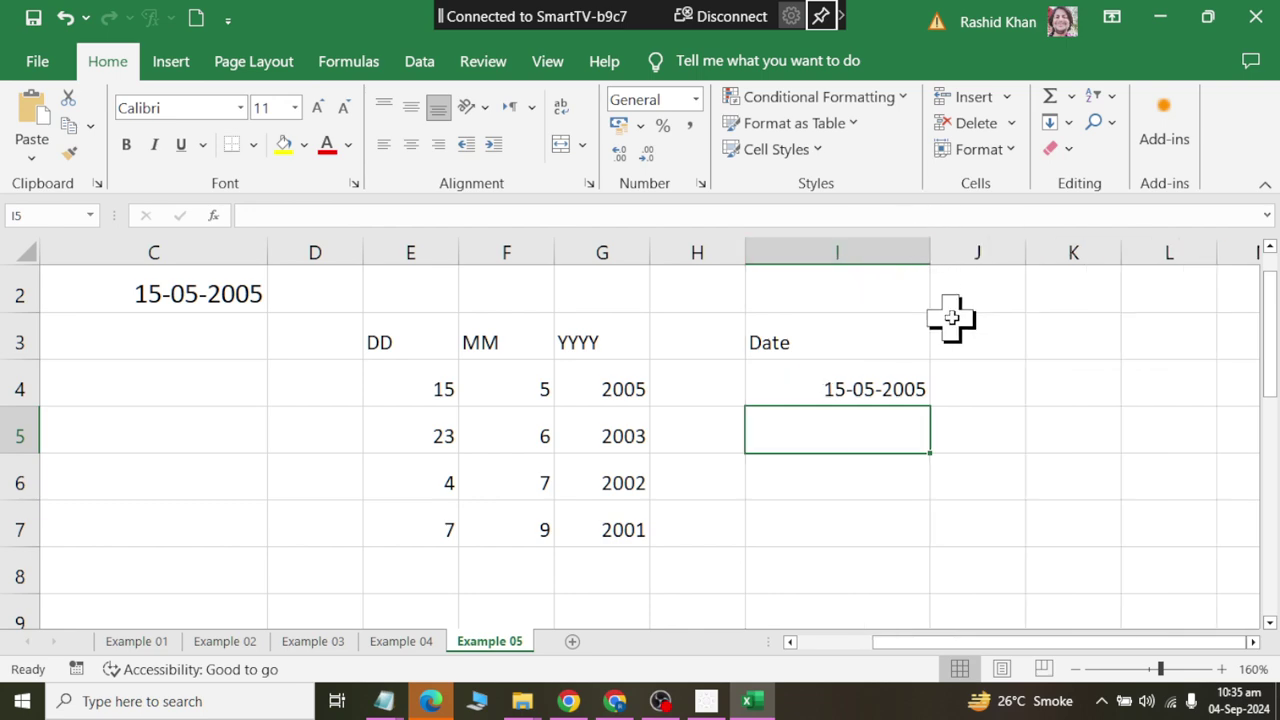
key(ctrl+e)
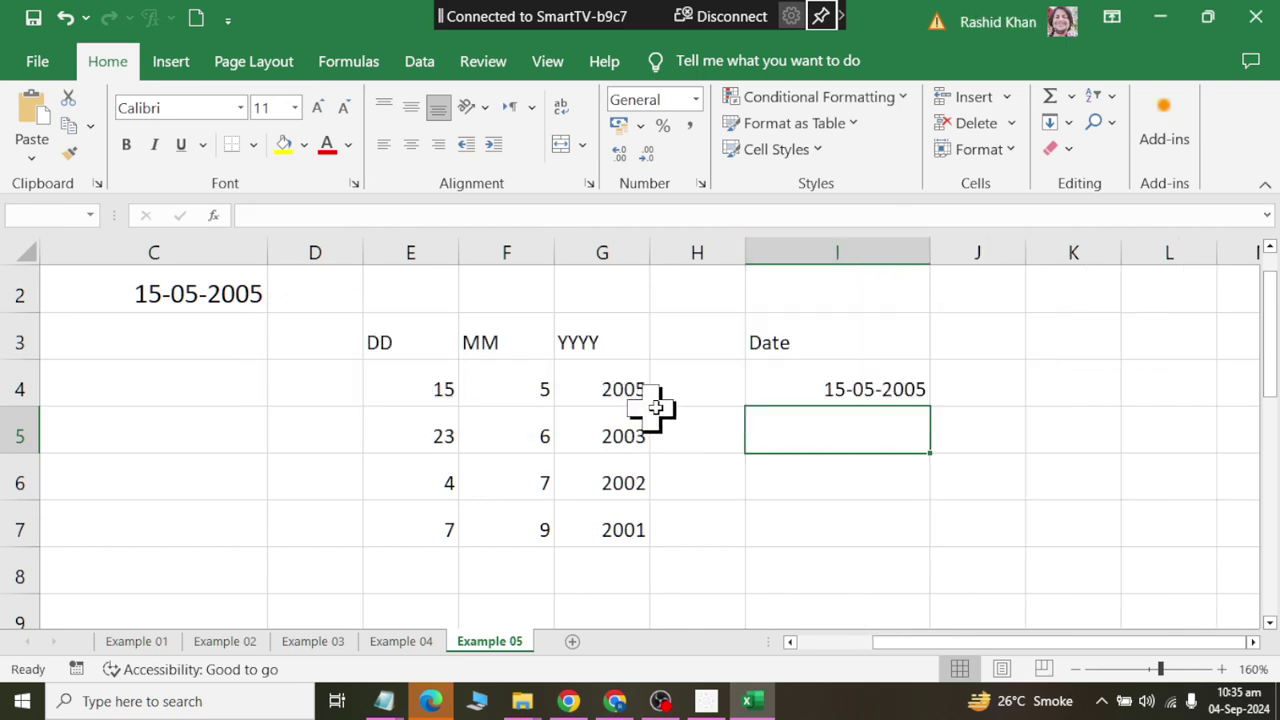
click(649, 411)
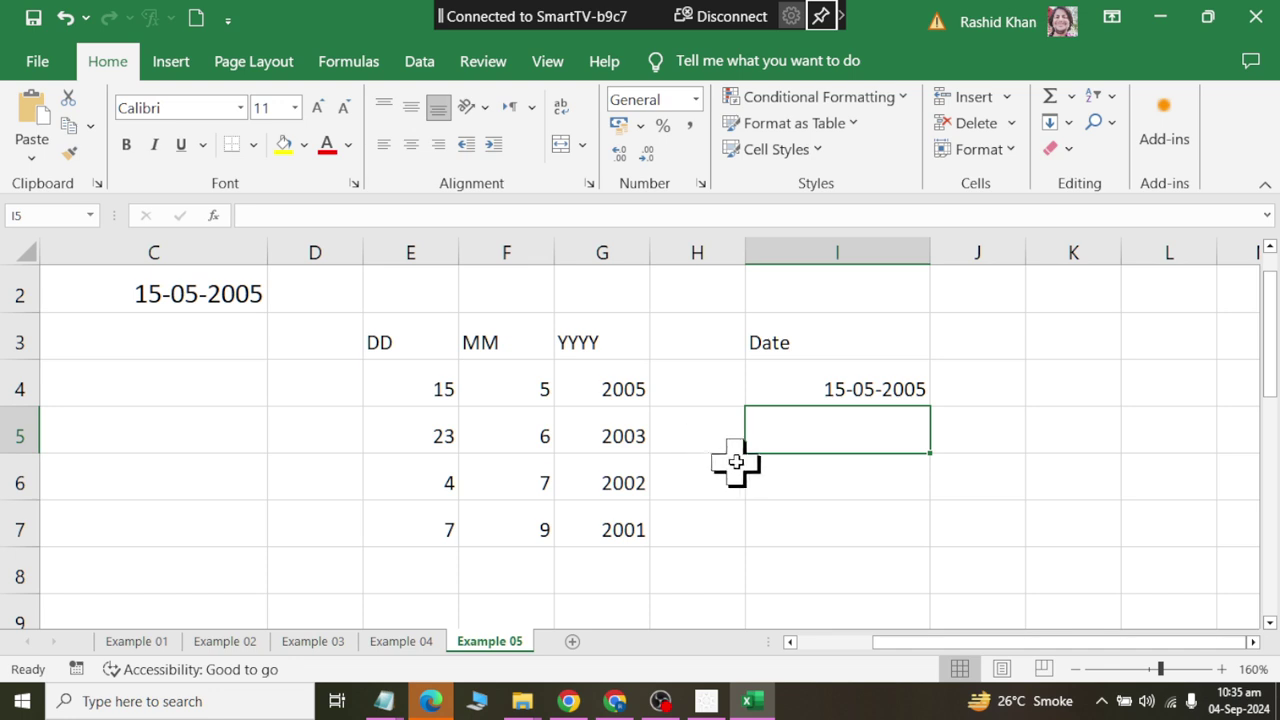
Delete empty column H so Date sits beside YYYY, then Flash Fill the remaining dates
click(810, 346)
shift+click(820, 383)
click(686, 391)
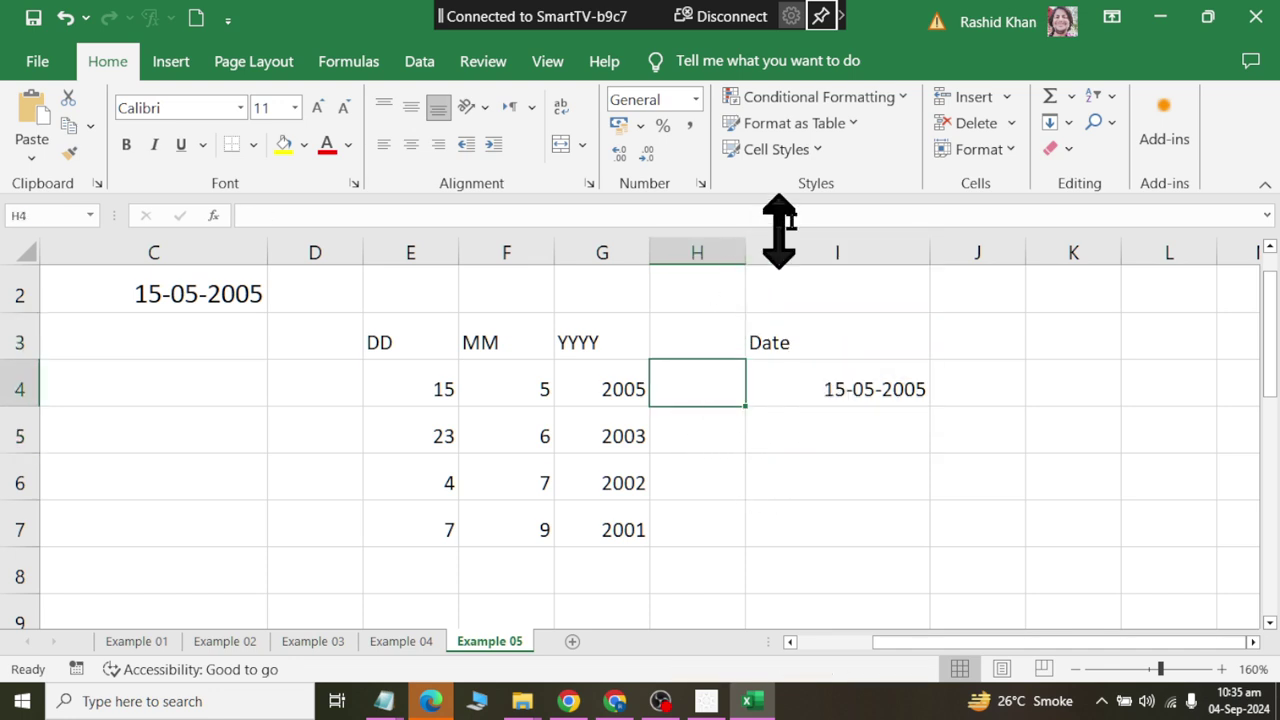
click(1010, 126)
click(1020, 215)
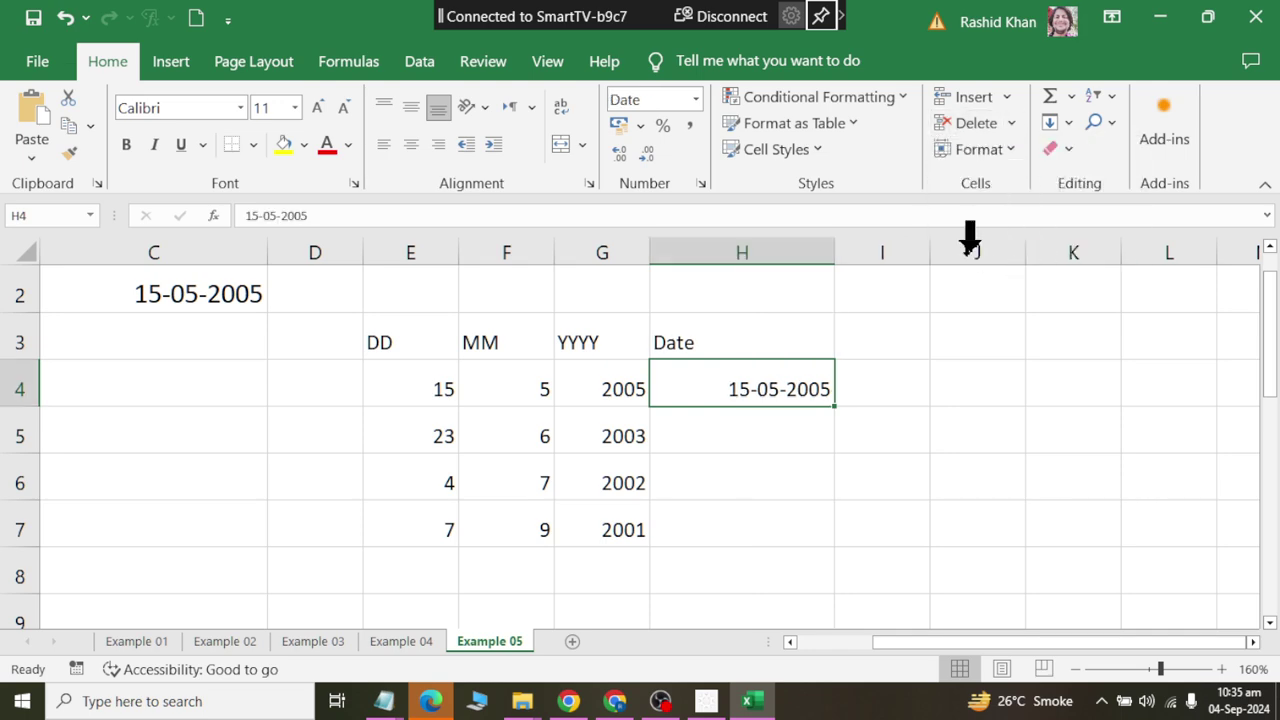
click(780, 440)
key(ctrl+e)
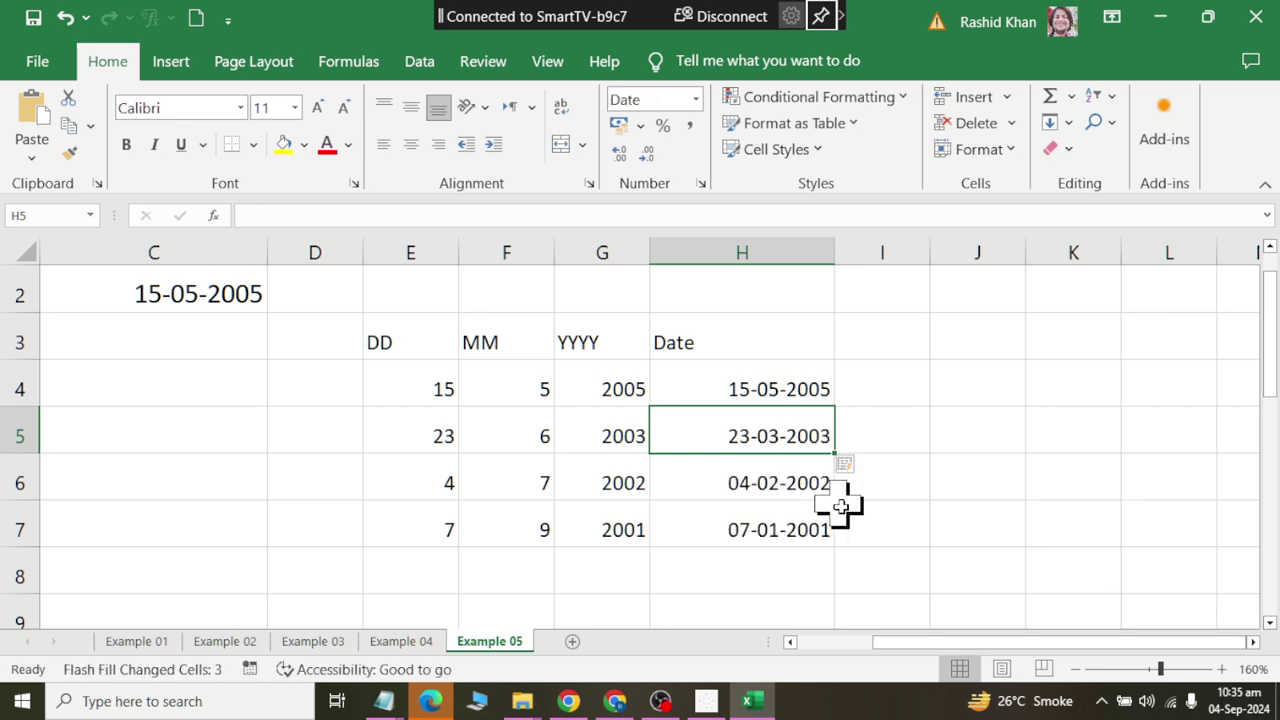